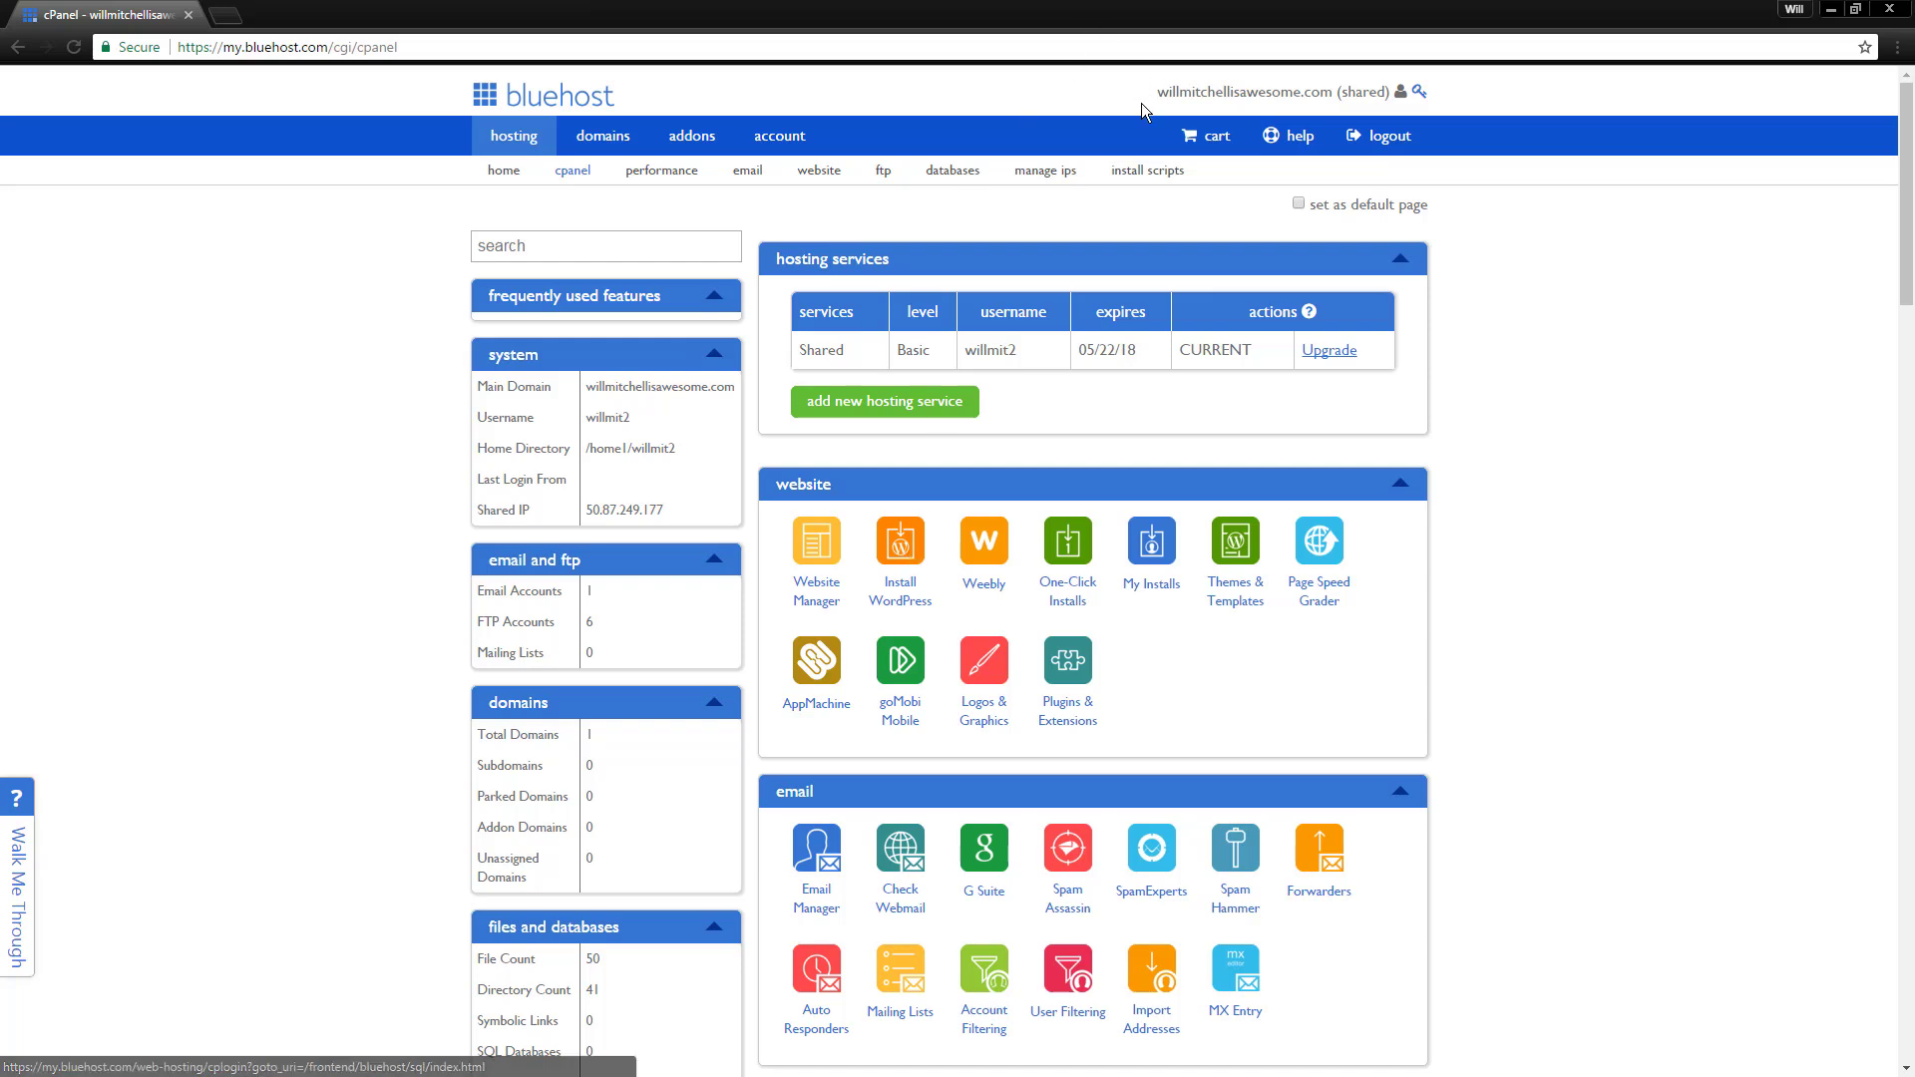
Step: Open the account's main domain from cPanel in a new tab to show Bluehost's placeholder page
{"action": "mouse_move", "coordinate": [1147, 112]}
{"action": "left_mouse_down"}
{"action": "mouse_move", "coordinate": [1334, 93]}
{"action": "mouse_move", "coordinate": [1157, 93]}
{"action": "left_mouse_up"}
{"action": "left_click", "coordinate": [1333, 92]}
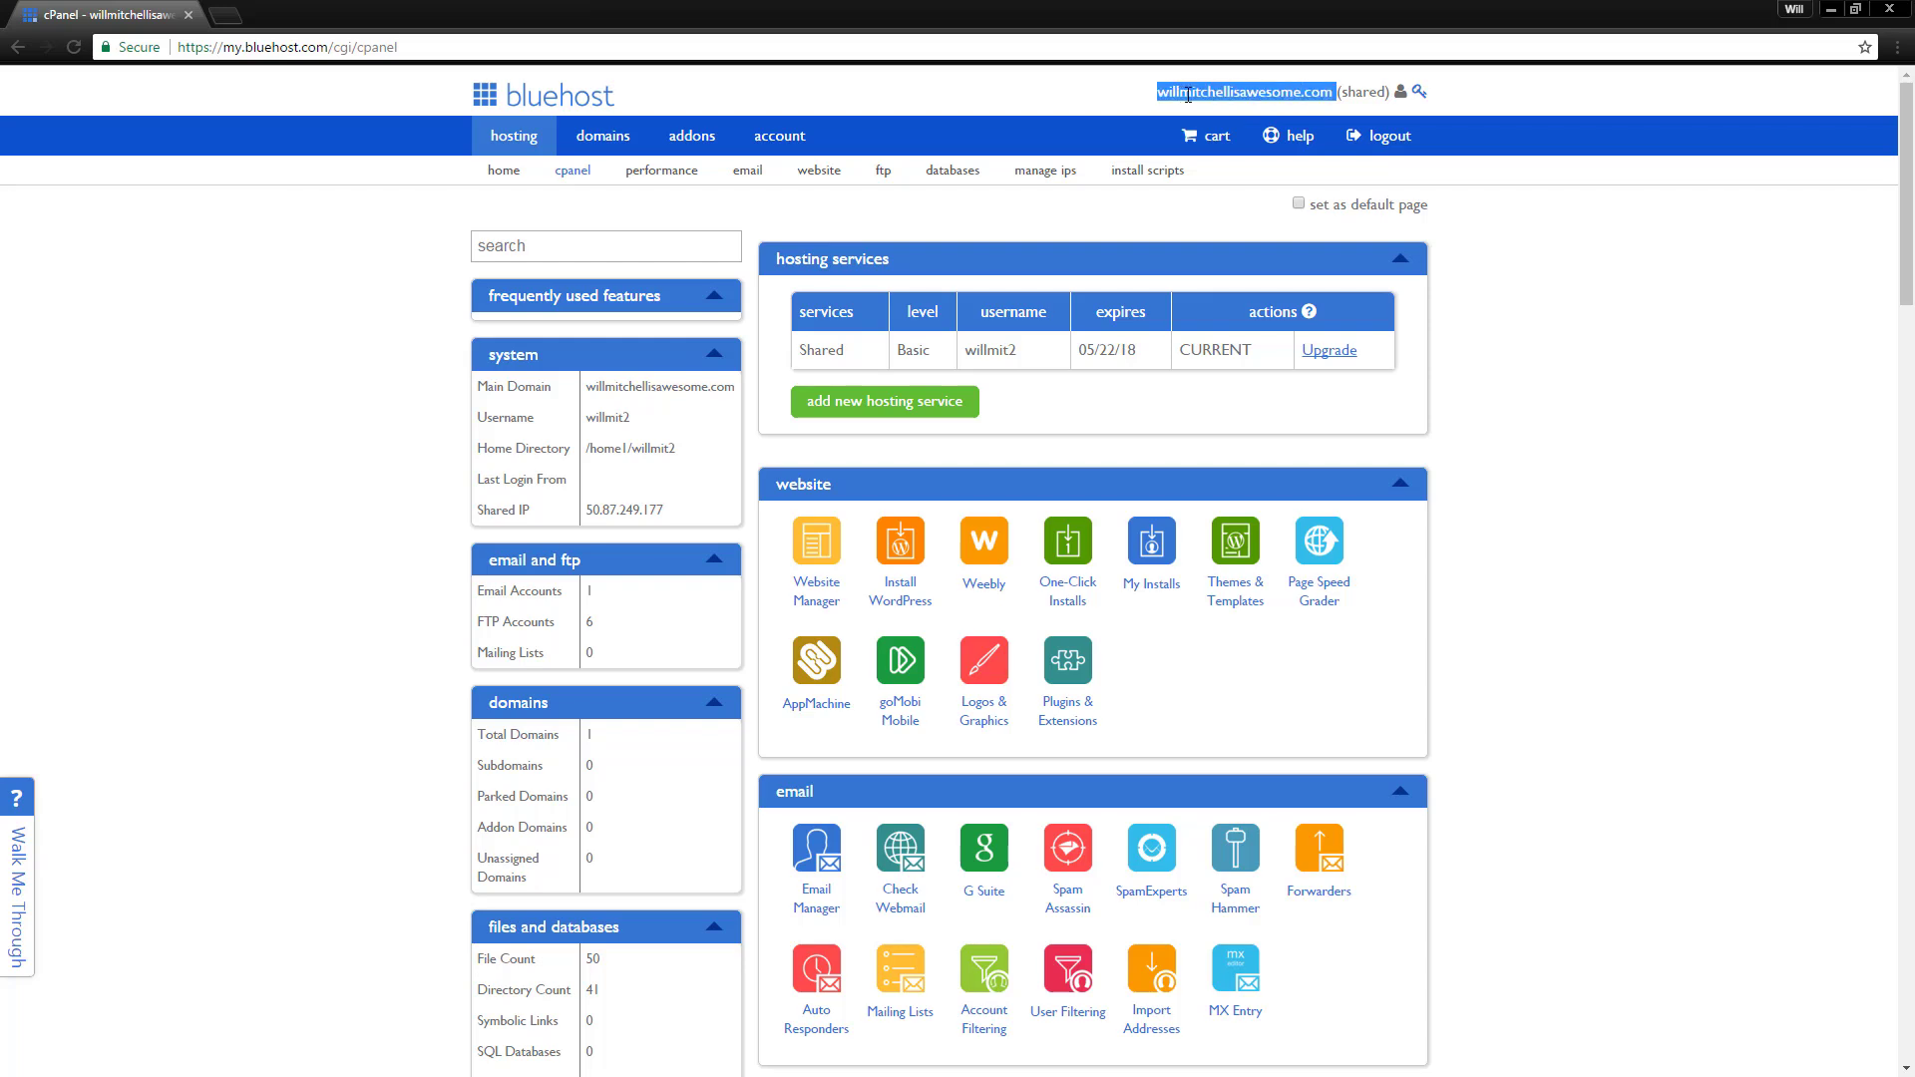
{"action": "left_click_drag", "start_coordinate": [1188, 95], "coordinate": [868, 15]}
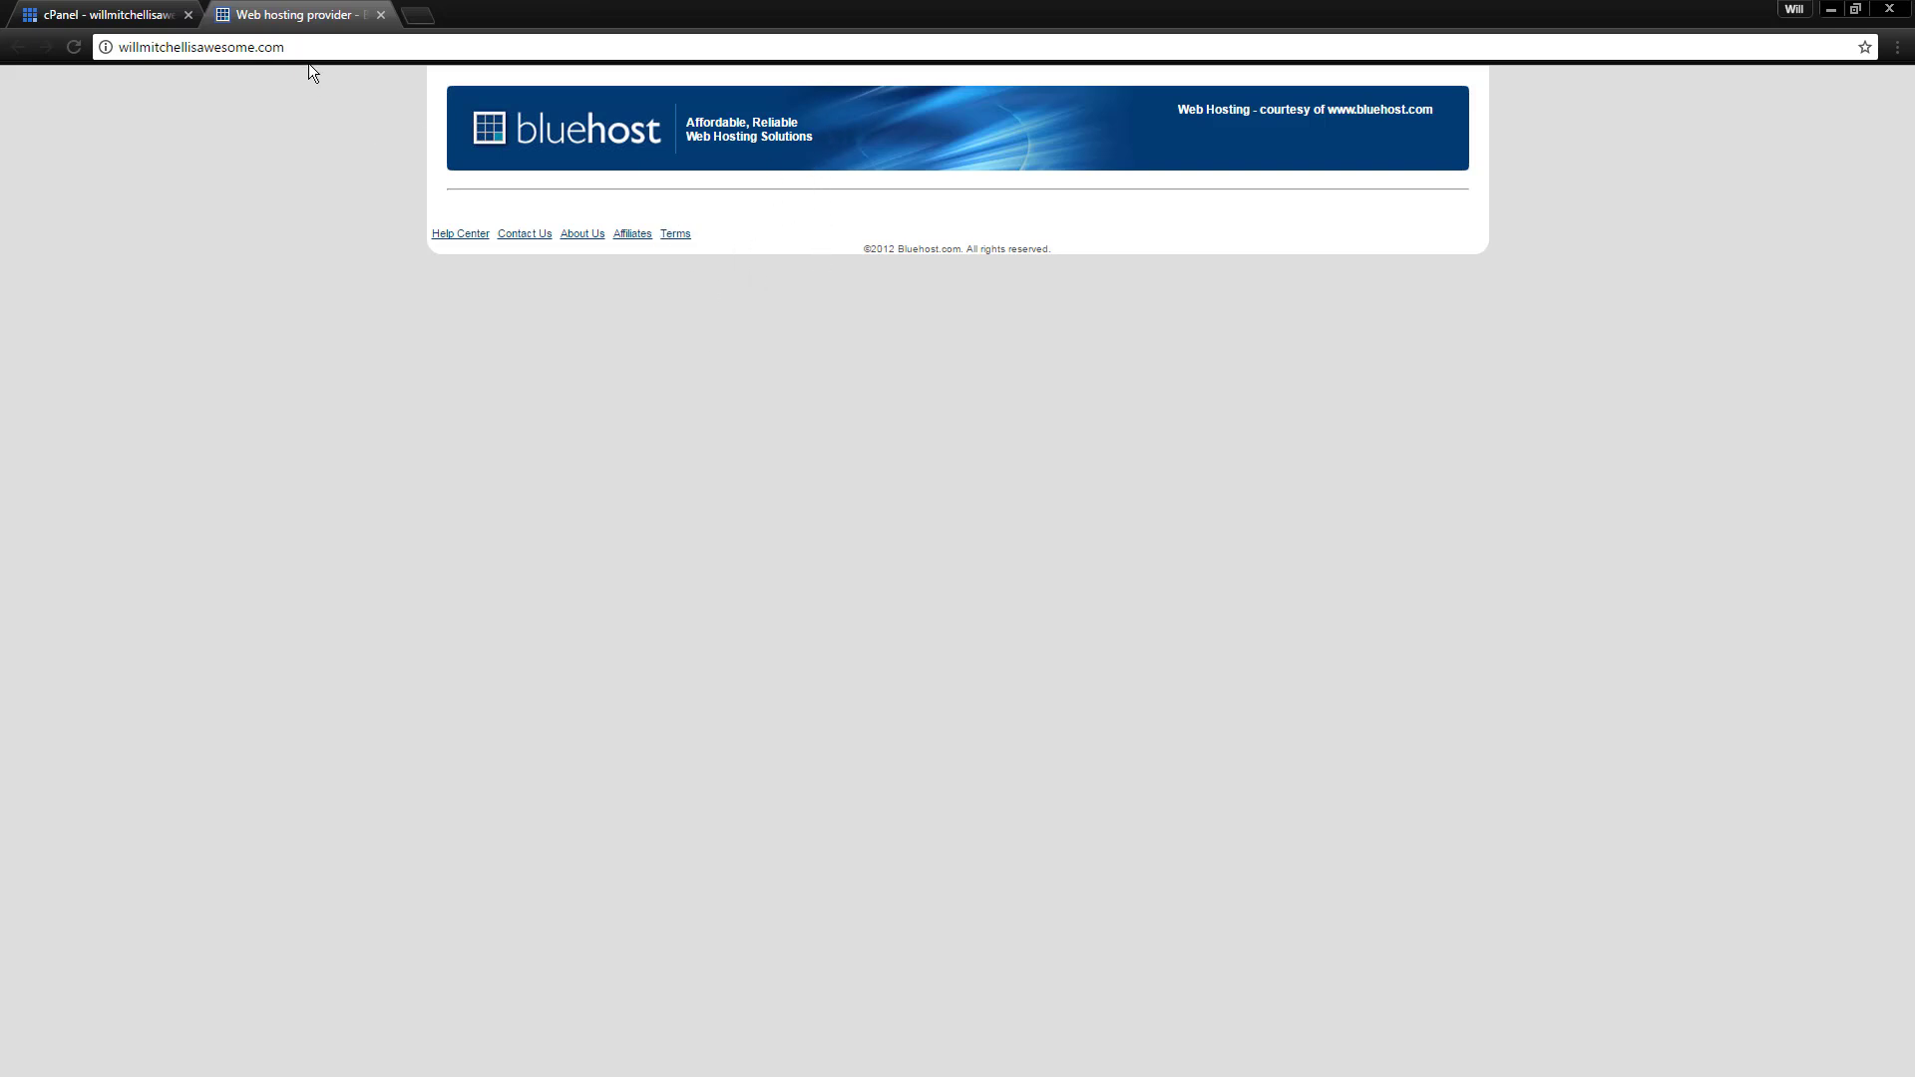
{"action": "double_click", "coordinate": [356, 49]}
{"action": "left_click", "coordinate": [344, 50]}
{"action": "double_click", "coordinate": [333, 52]}
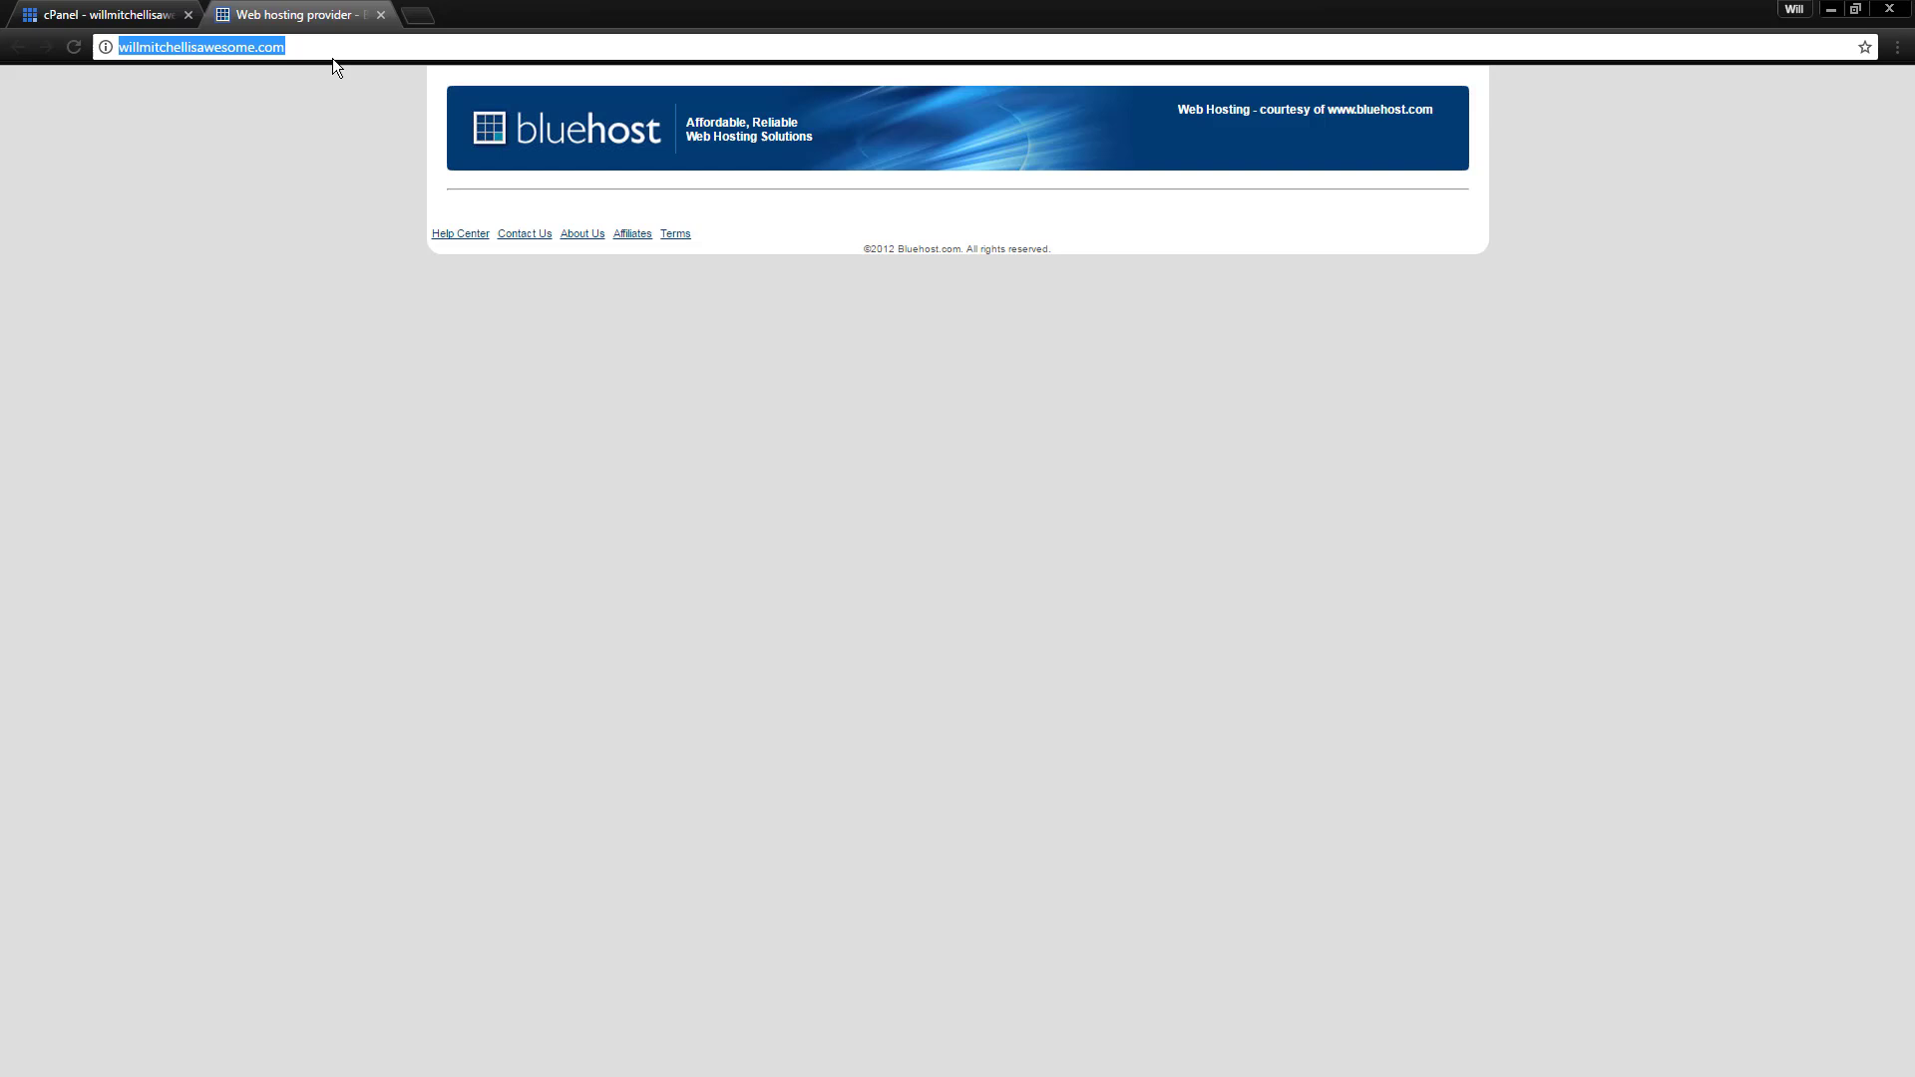
{"action": "left_click", "coordinate": [263, 47]}
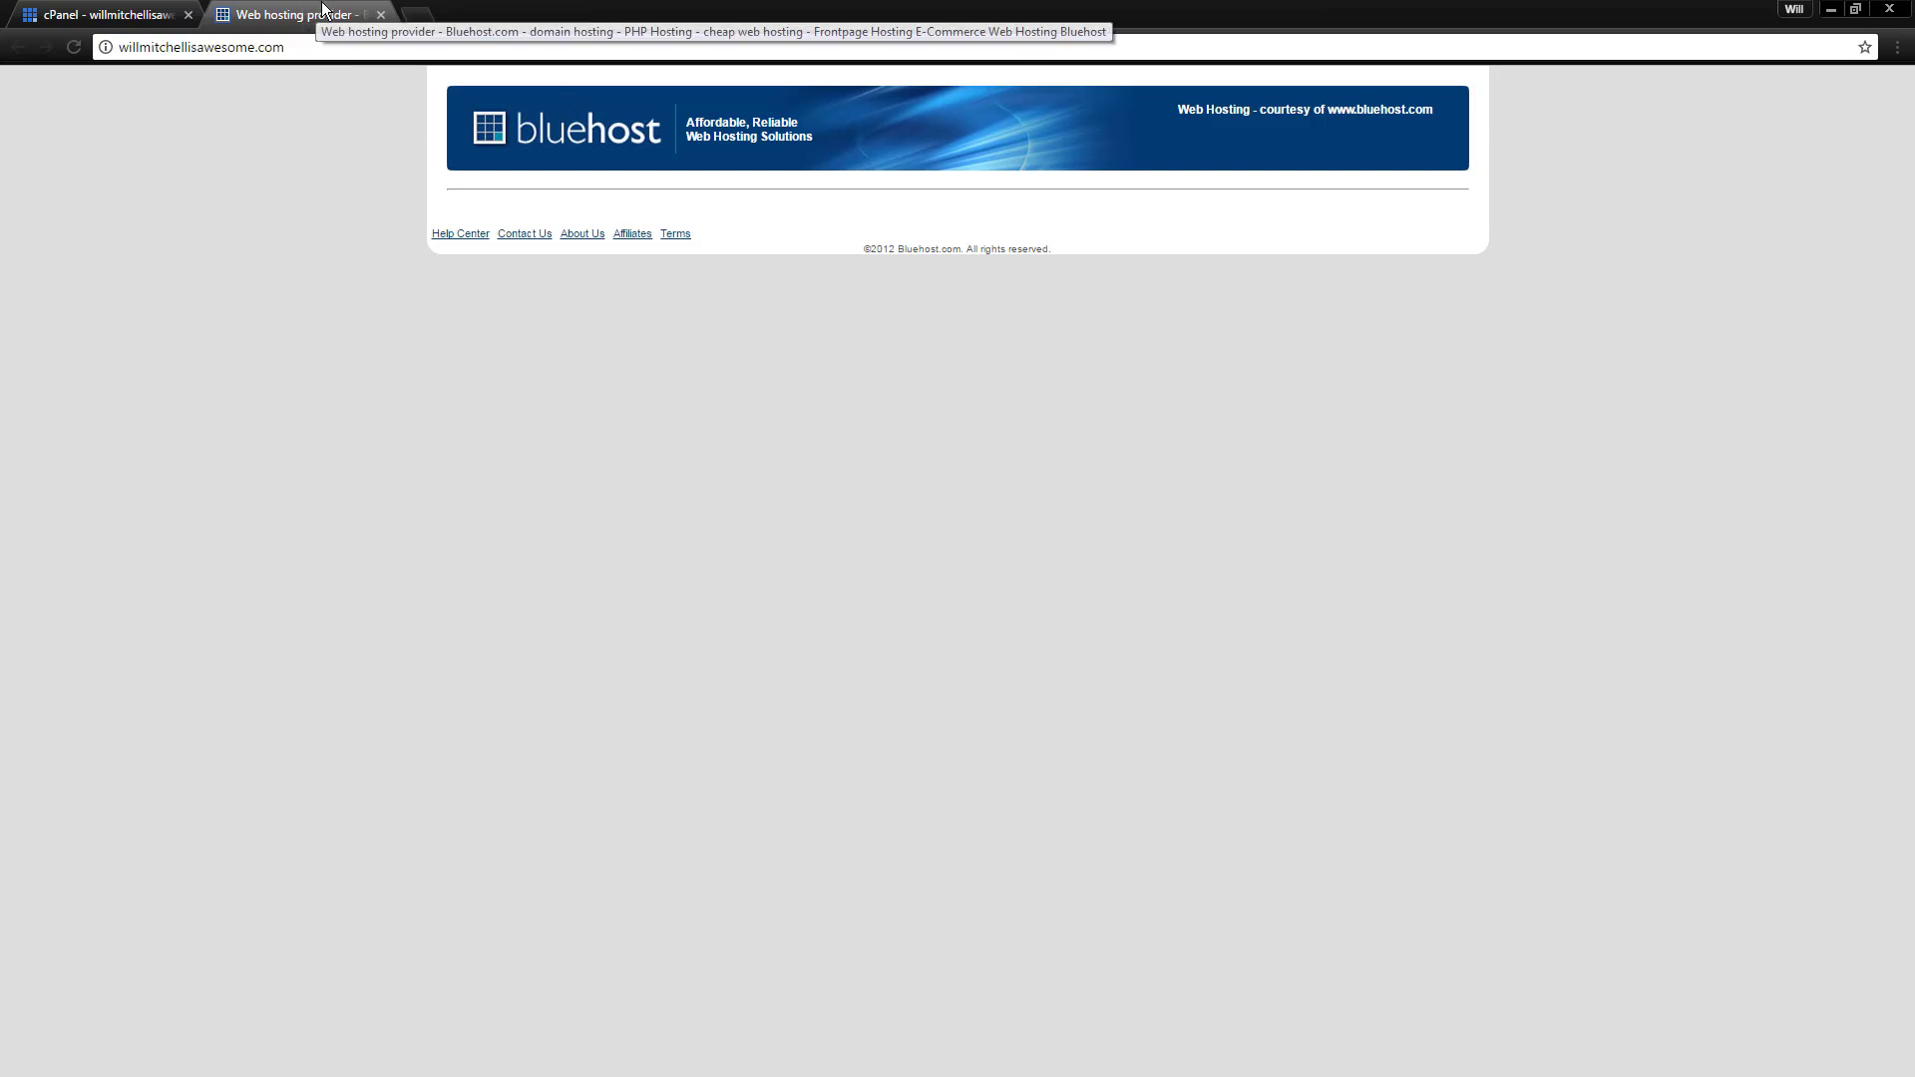
Step: Close the placeholder tab and launch Install WordPress from cPanel's Website section
{"action": "left_click", "coordinate": [380, 14]}
{"action": "left_click", "coordinate": [1828, 454]}
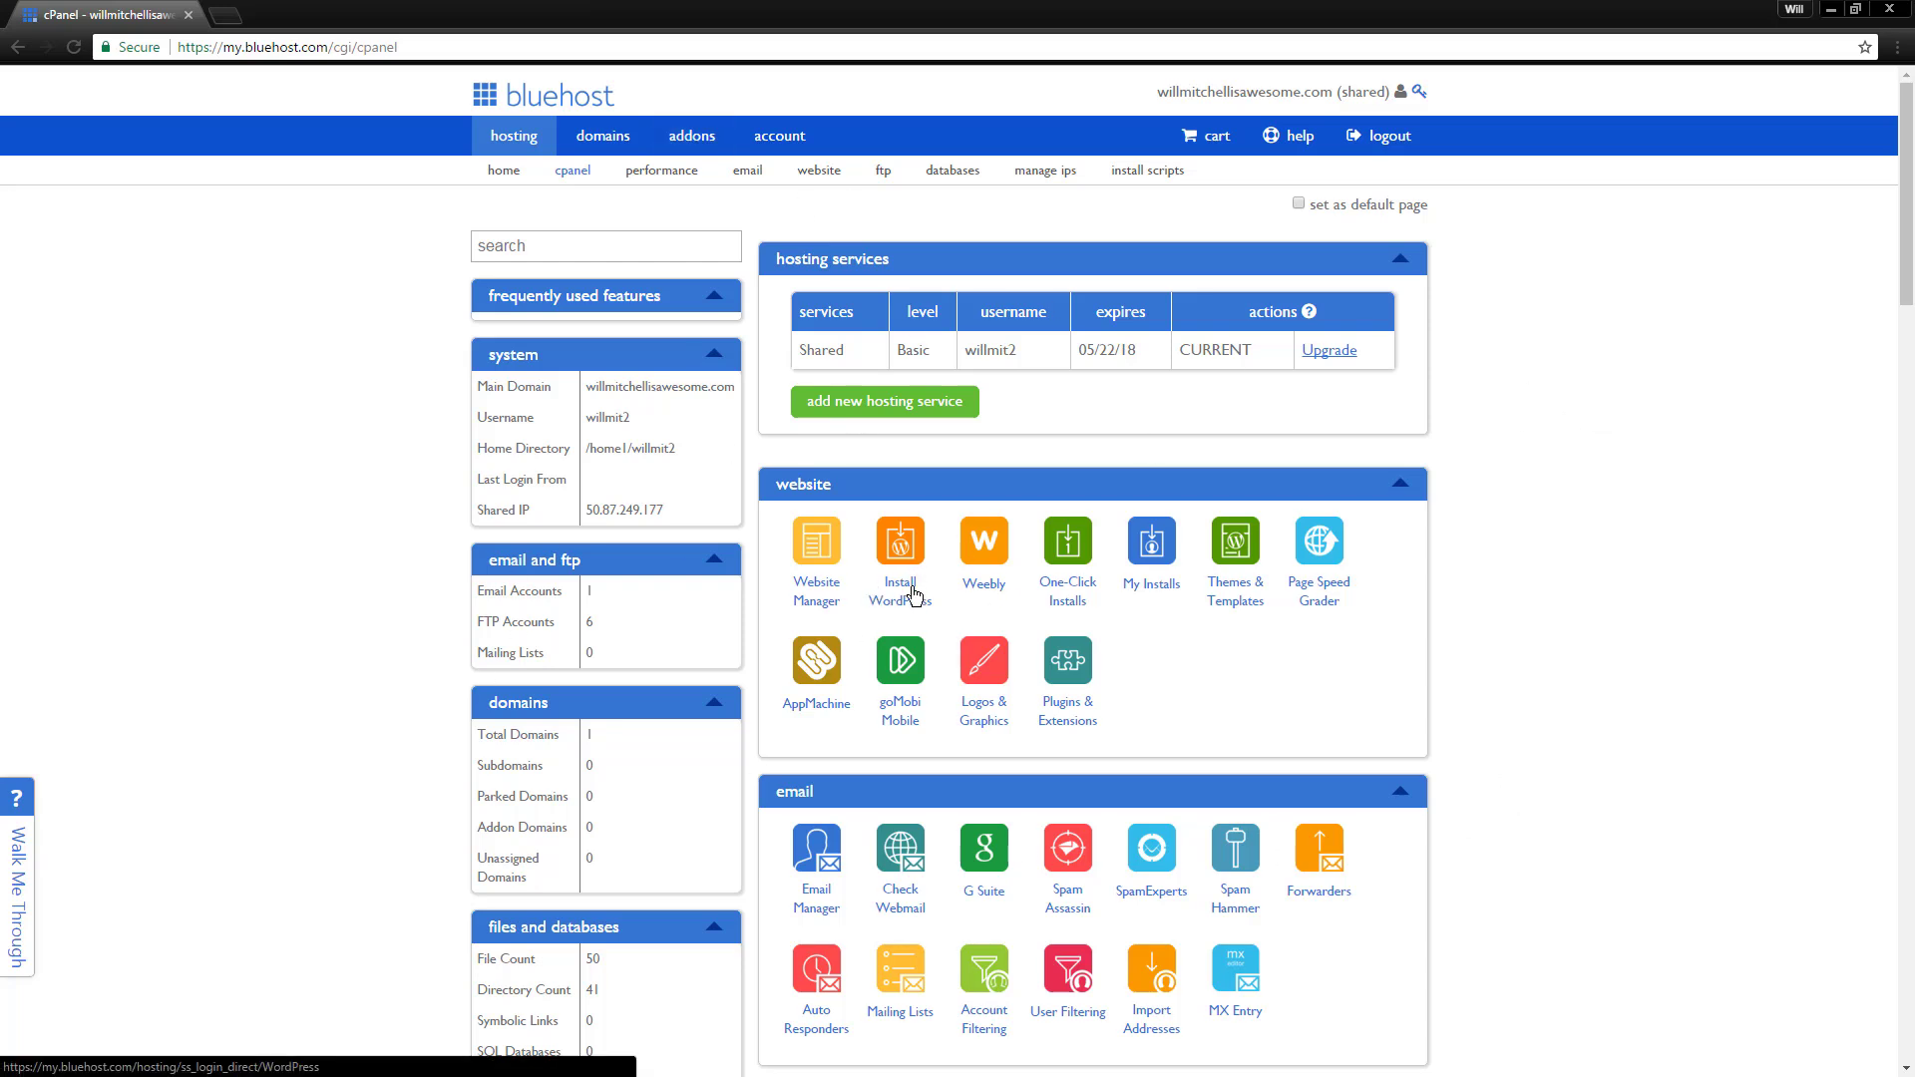
{"action": "left_click", "coordinate": [914, 594]}
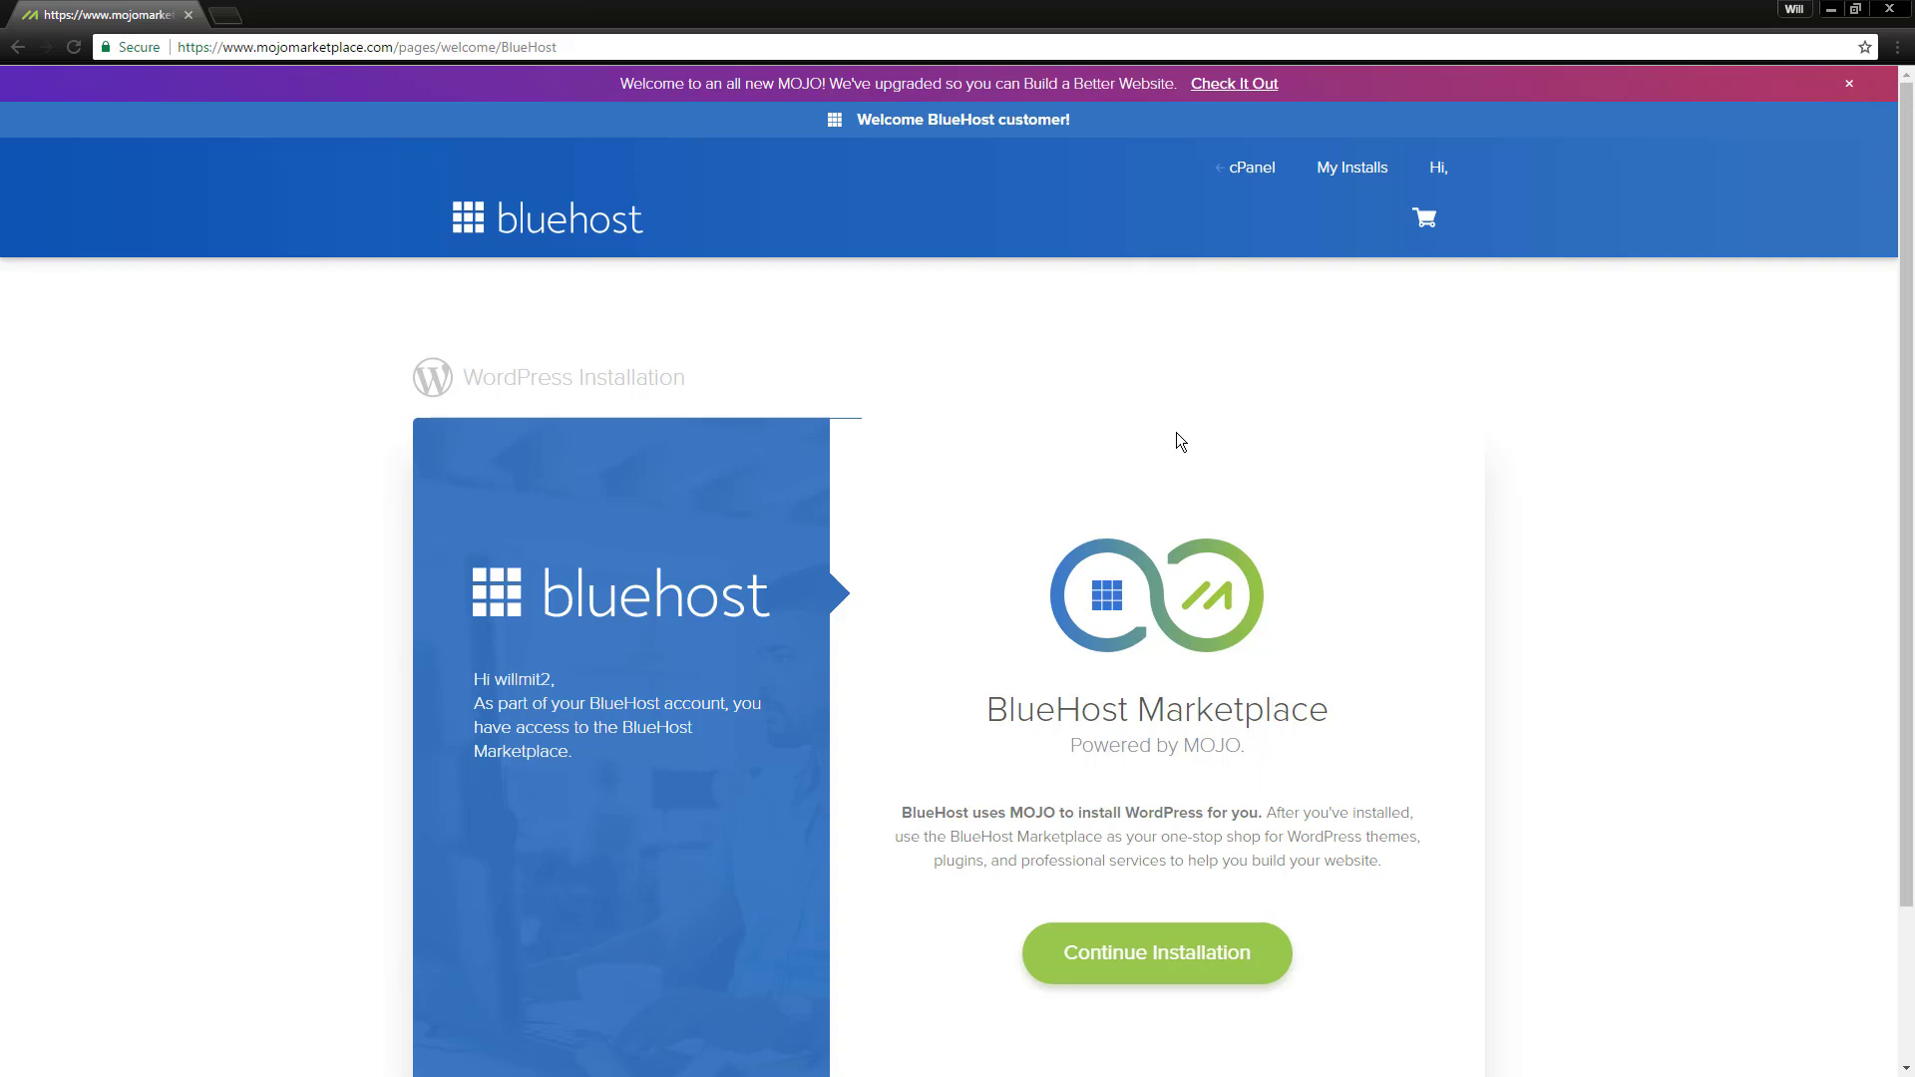
{"action": "scroll", "coordinate": [1197, 371], "scroll_direction": "down", "scroll_amount": 2}
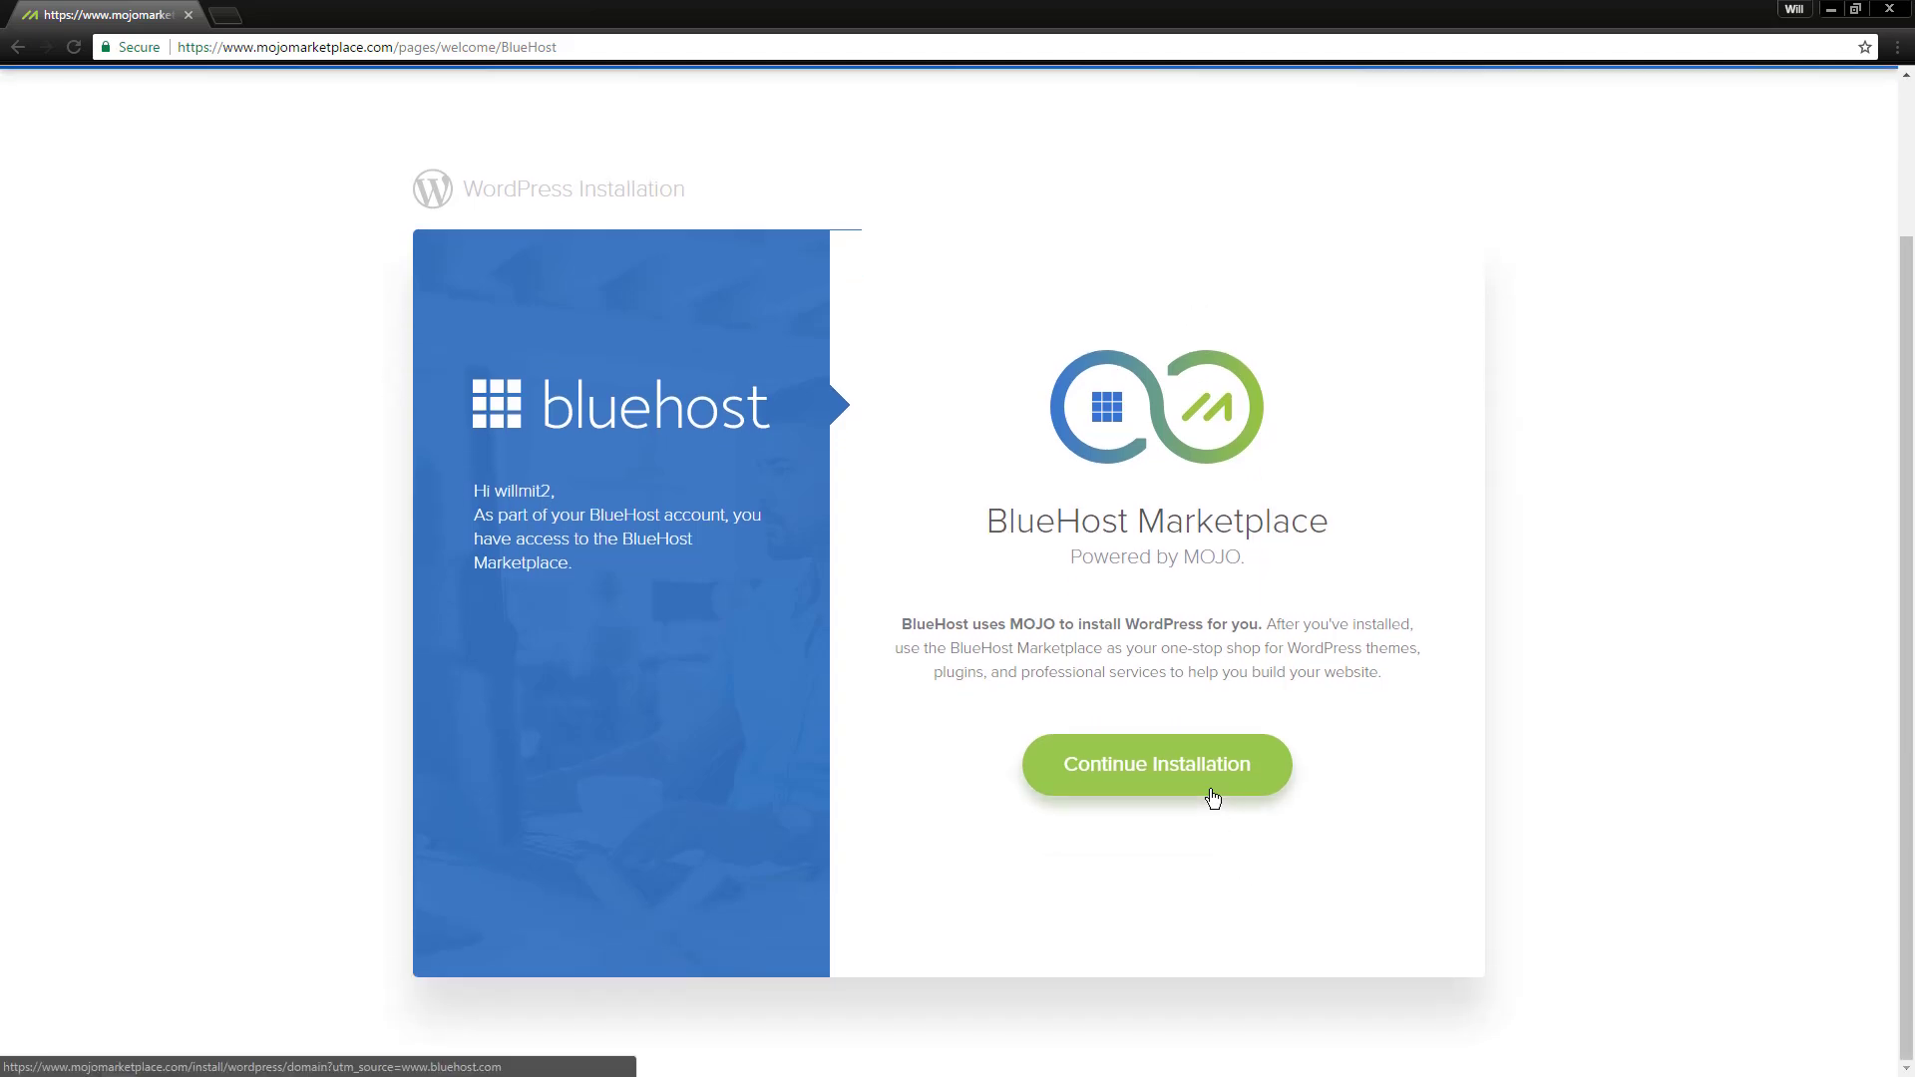
{"action": "left_click_drag", "start_coordinate": [869, 628], "coordinate": [1464, 735]}
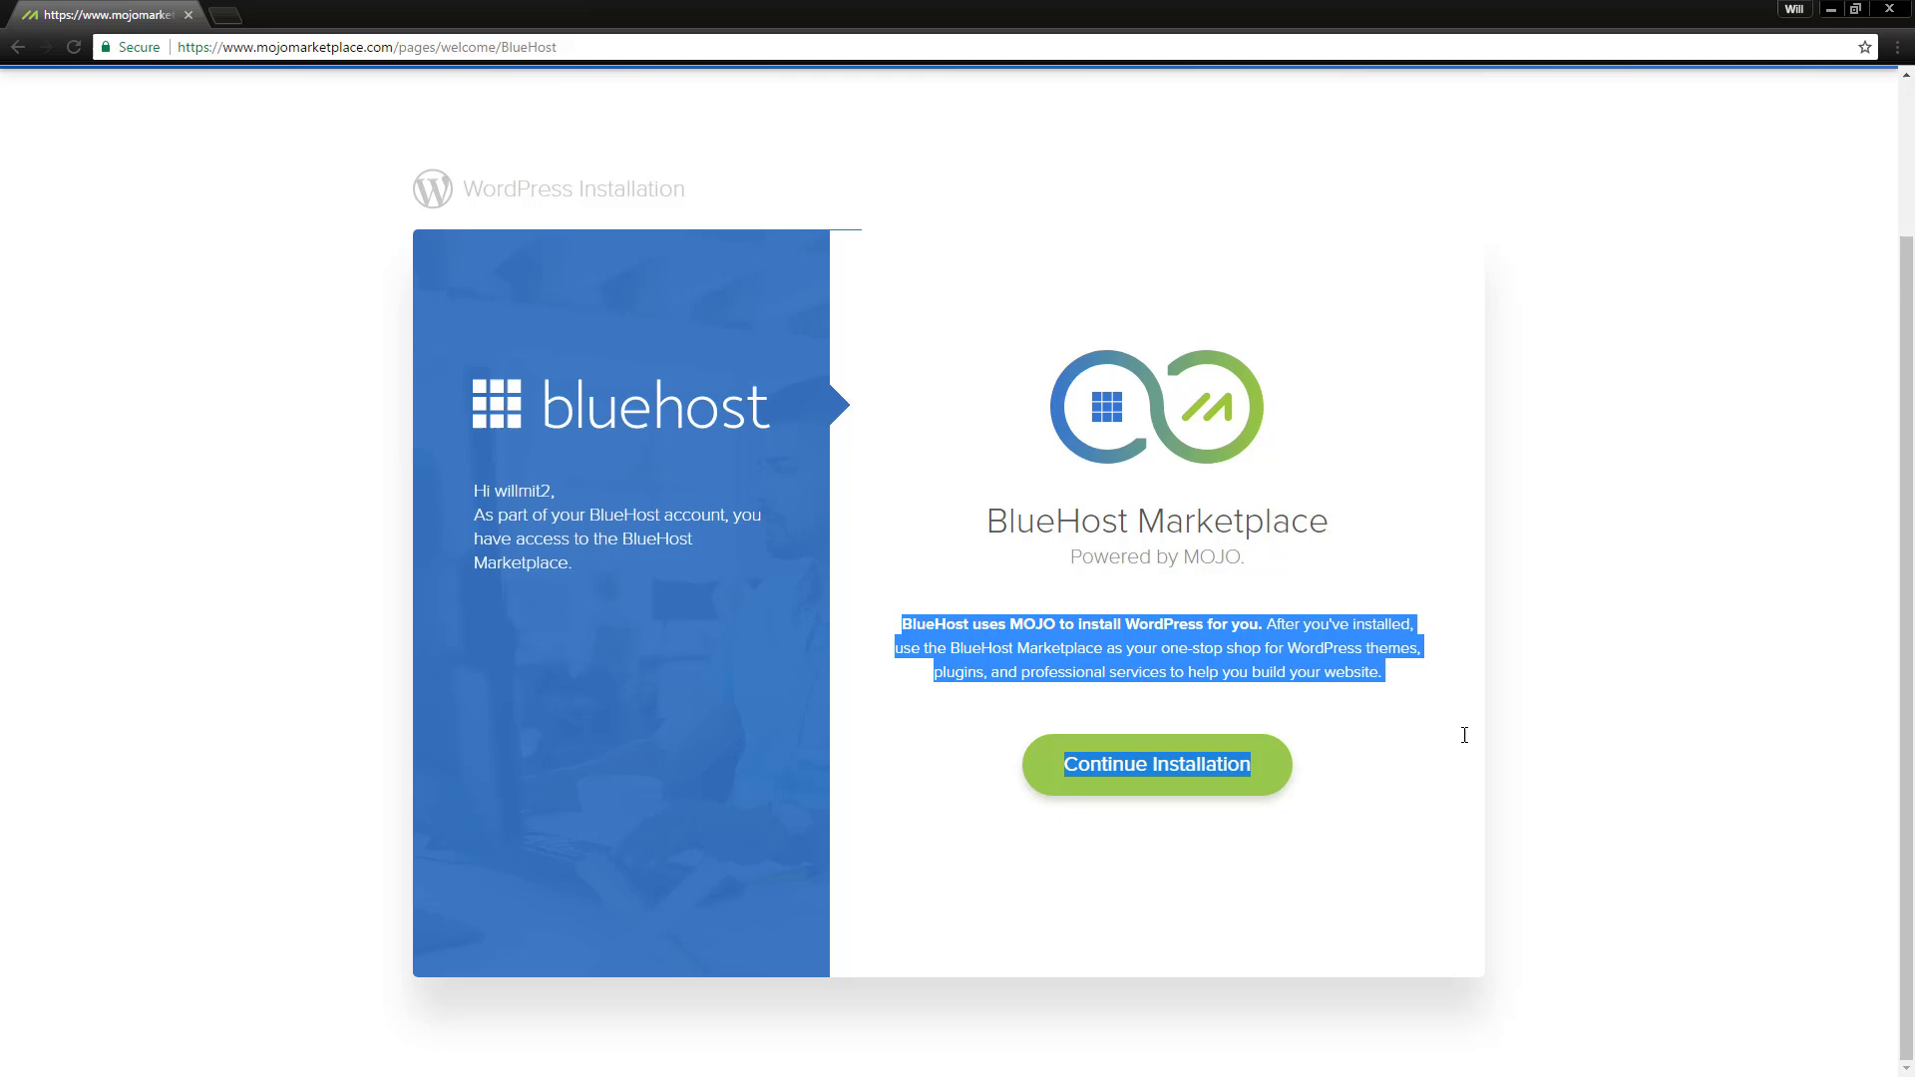
Step: Continue the installation on the bare main domain, leaving the directory empty
{"action": "left_click", "coordinate": [1215, 768]}
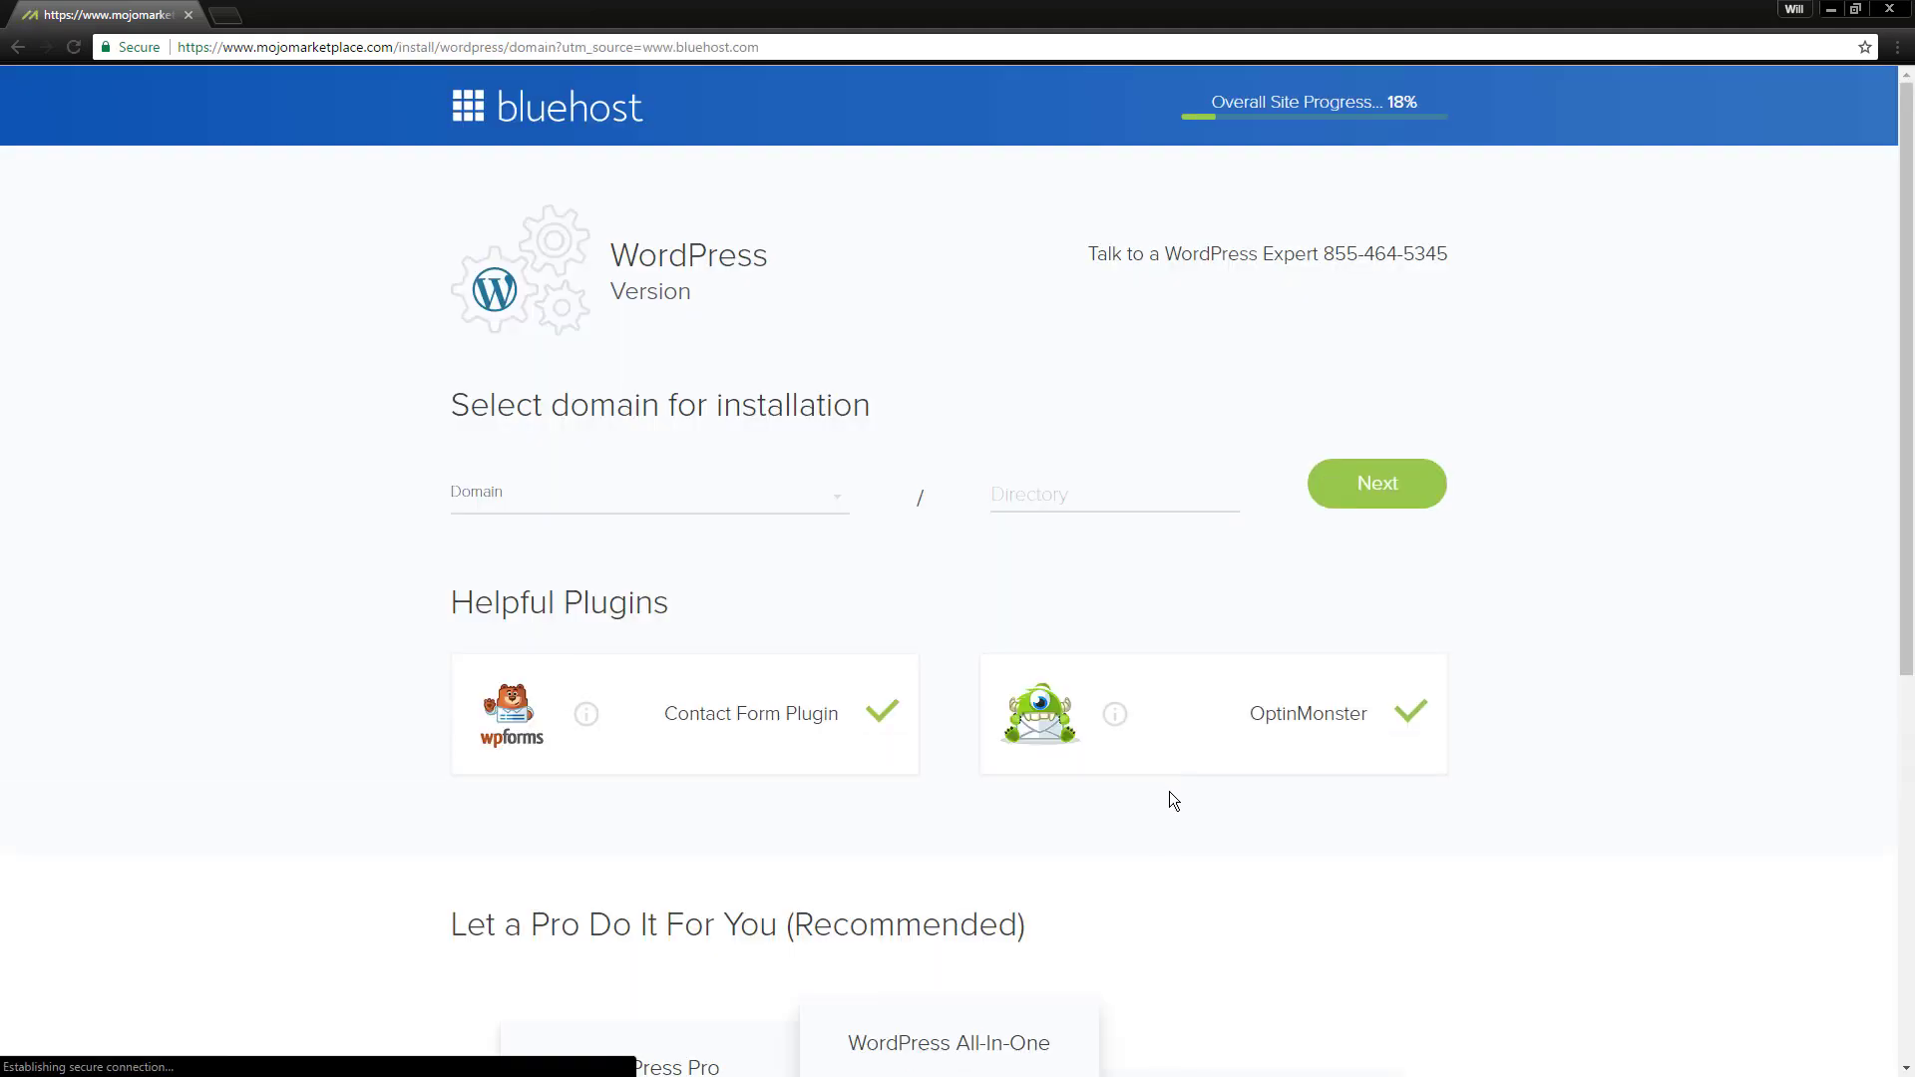
{"action": "left_click", "coordinate": [710, 499]}
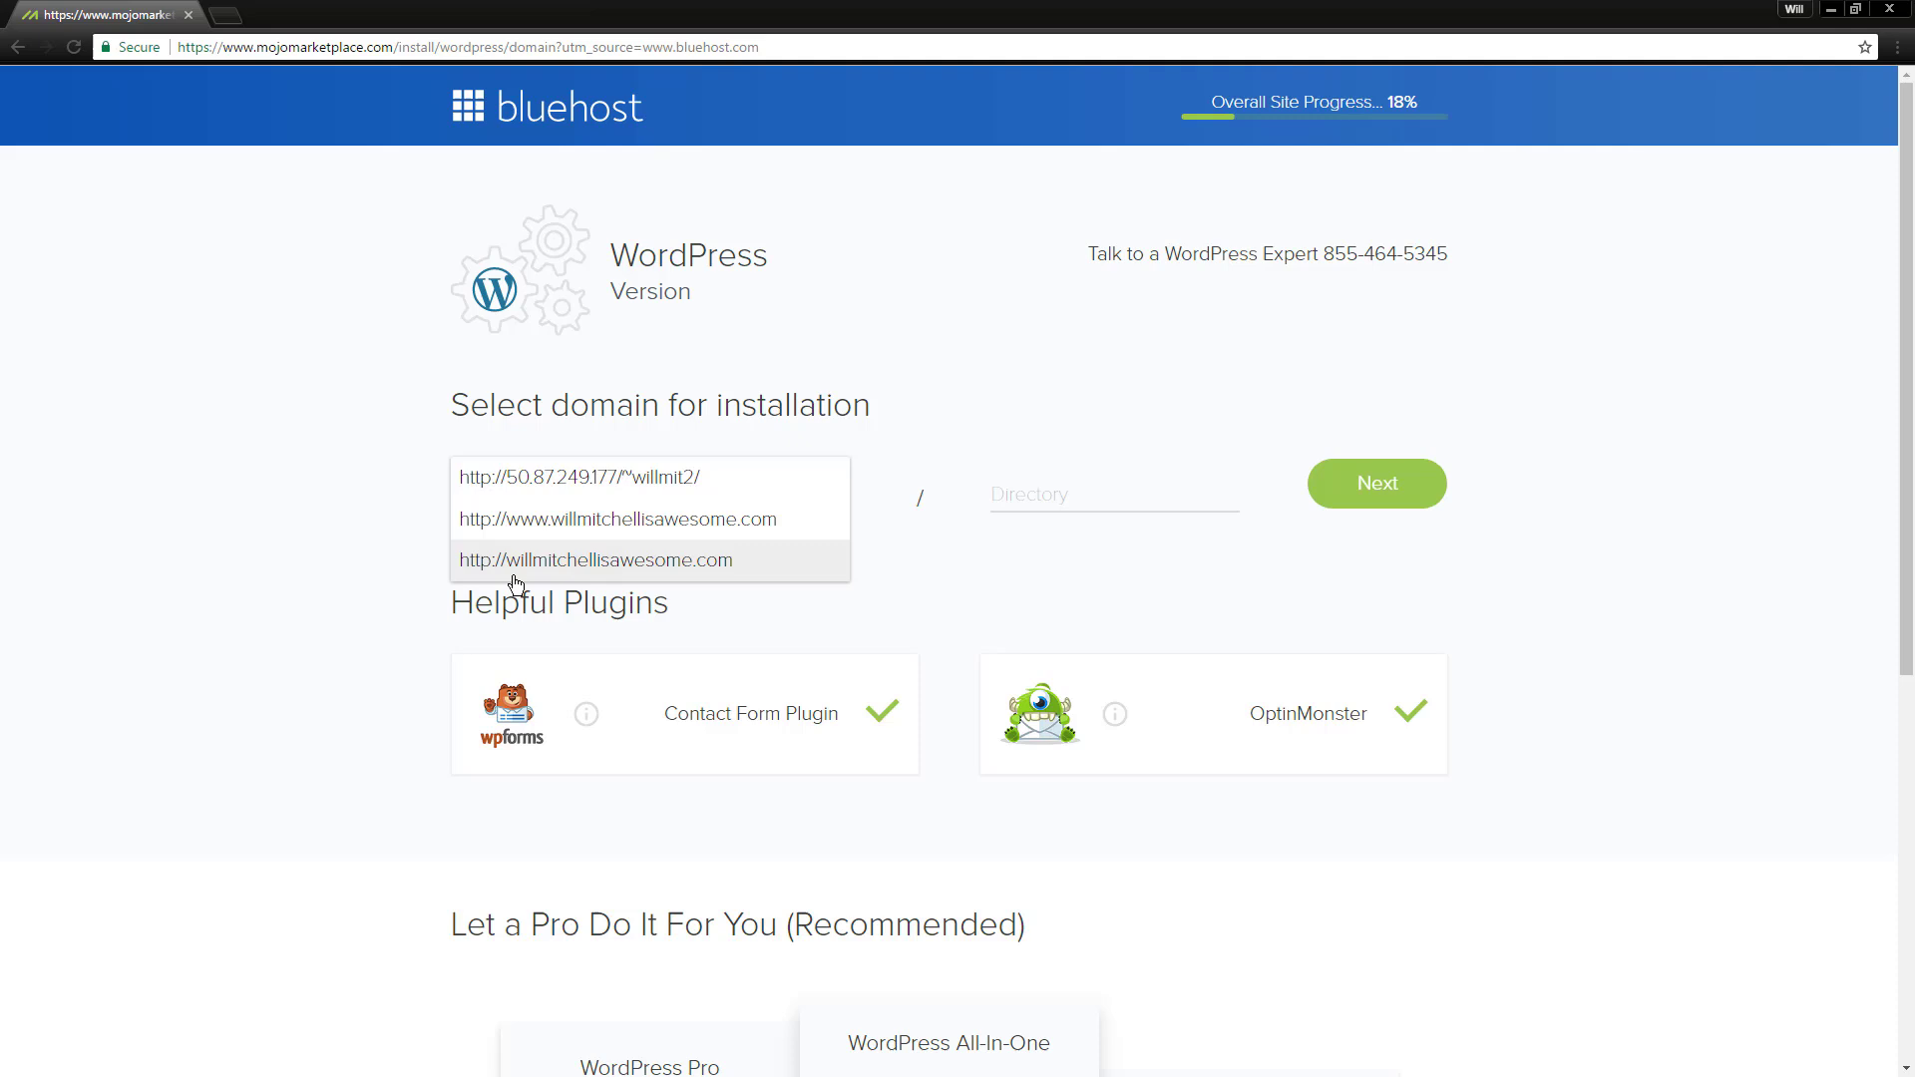
{"action": "left_click", "coordinate": [554, 565]}
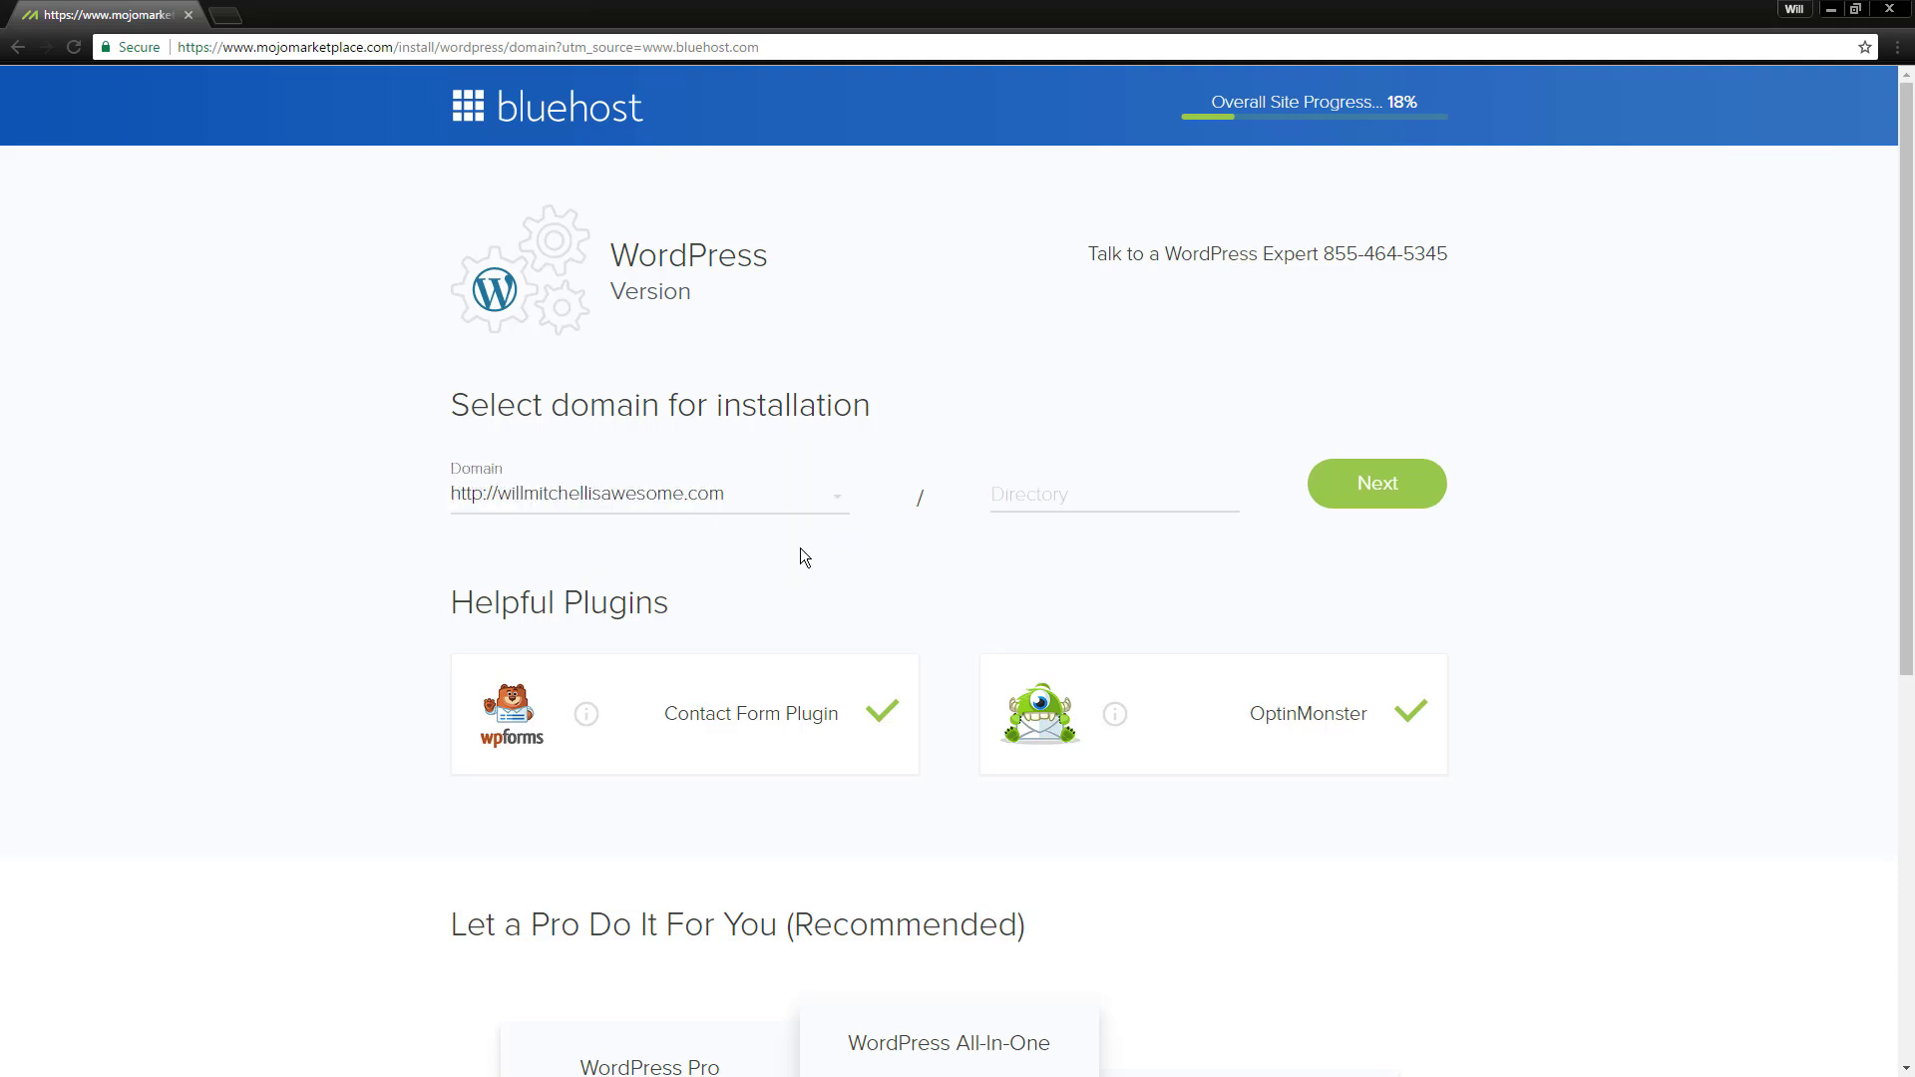
{"action": "left_click", "coordinate": [986, 495]}
{"action": "type", "text": "blog"}
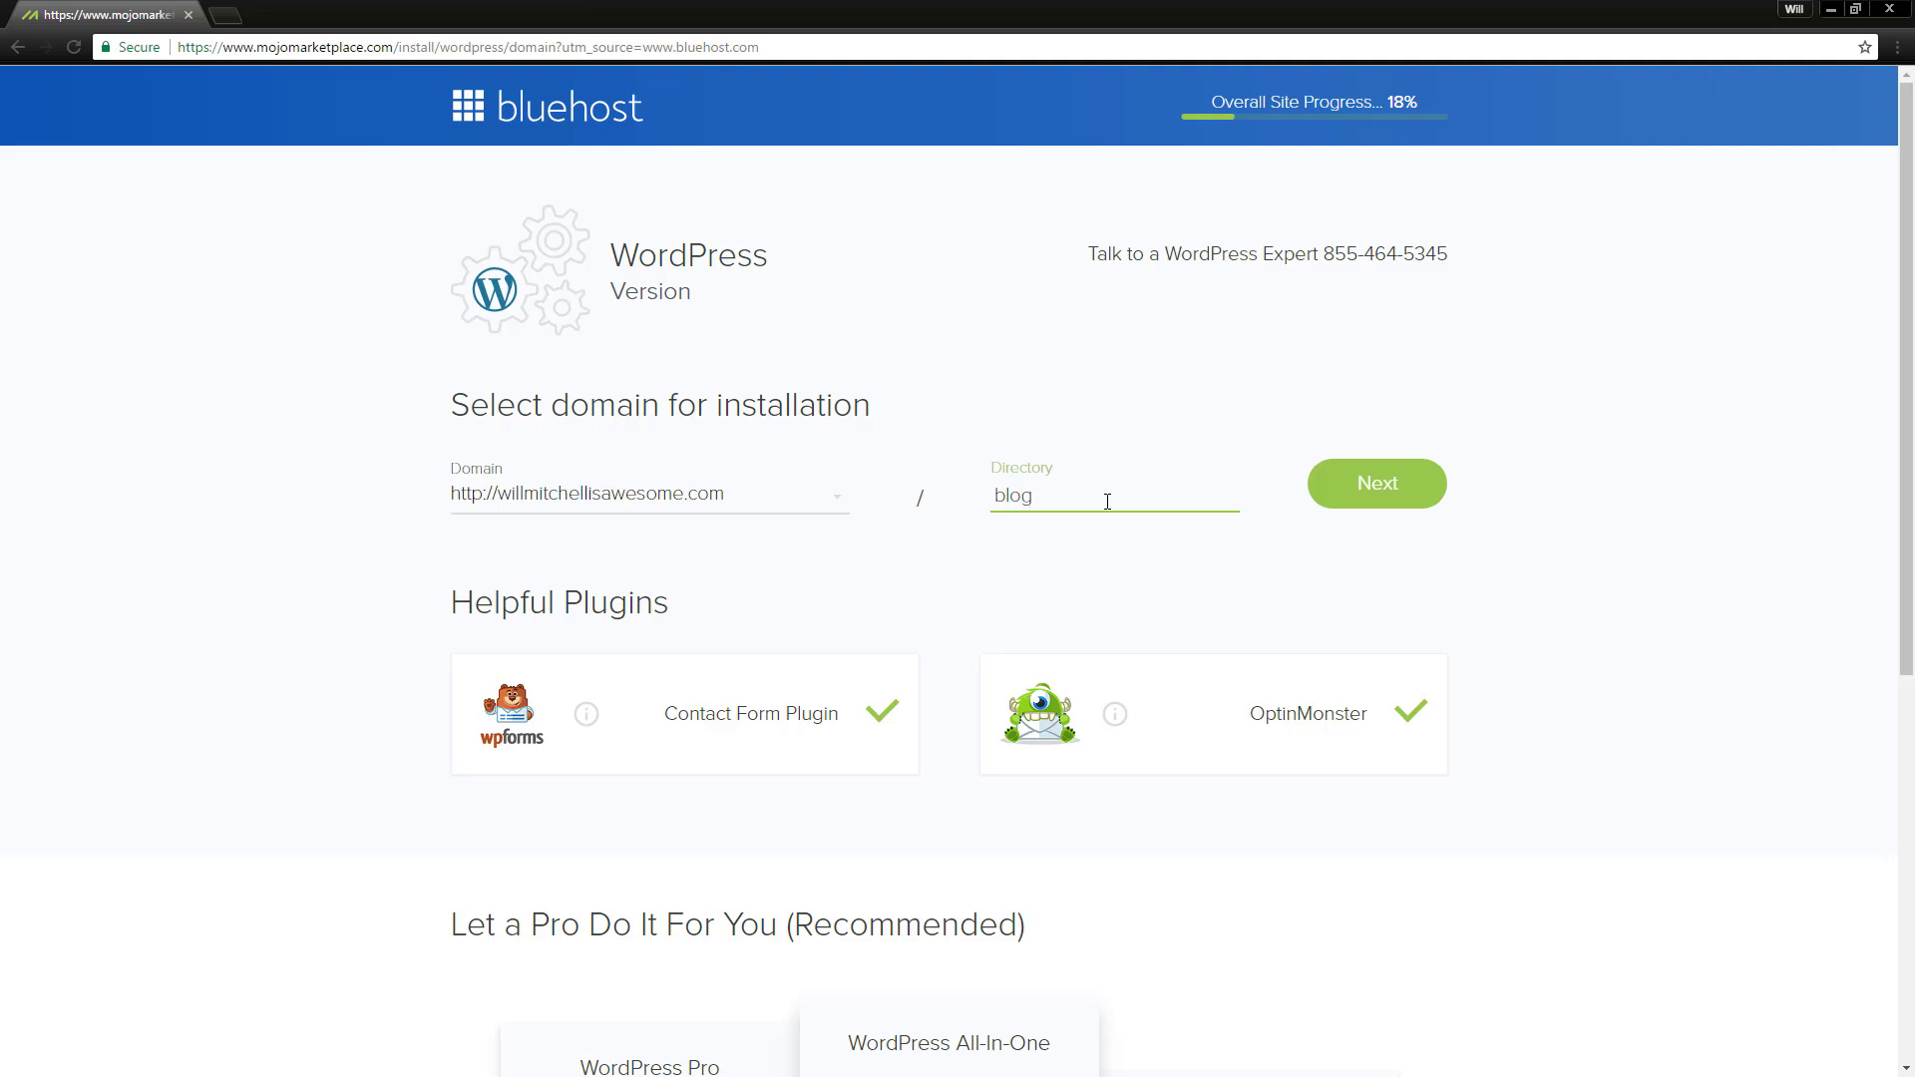
{"action": "key", "text": "BackSpace"}
{"action": "key", "text": "BackSpace"}
{"action": "key", "text": "BackSpace"}
{"action": "key", "text": "BackSpace"}
Step: Untick the Contact Form and OptinMonster plugins and submit the domain step
{"action": "scroll", "coordinate": [900, 558], "scroll_direction": "down", "scroll_amount": 1}
{"action": "left_click", "coordinate": [879, 612]}
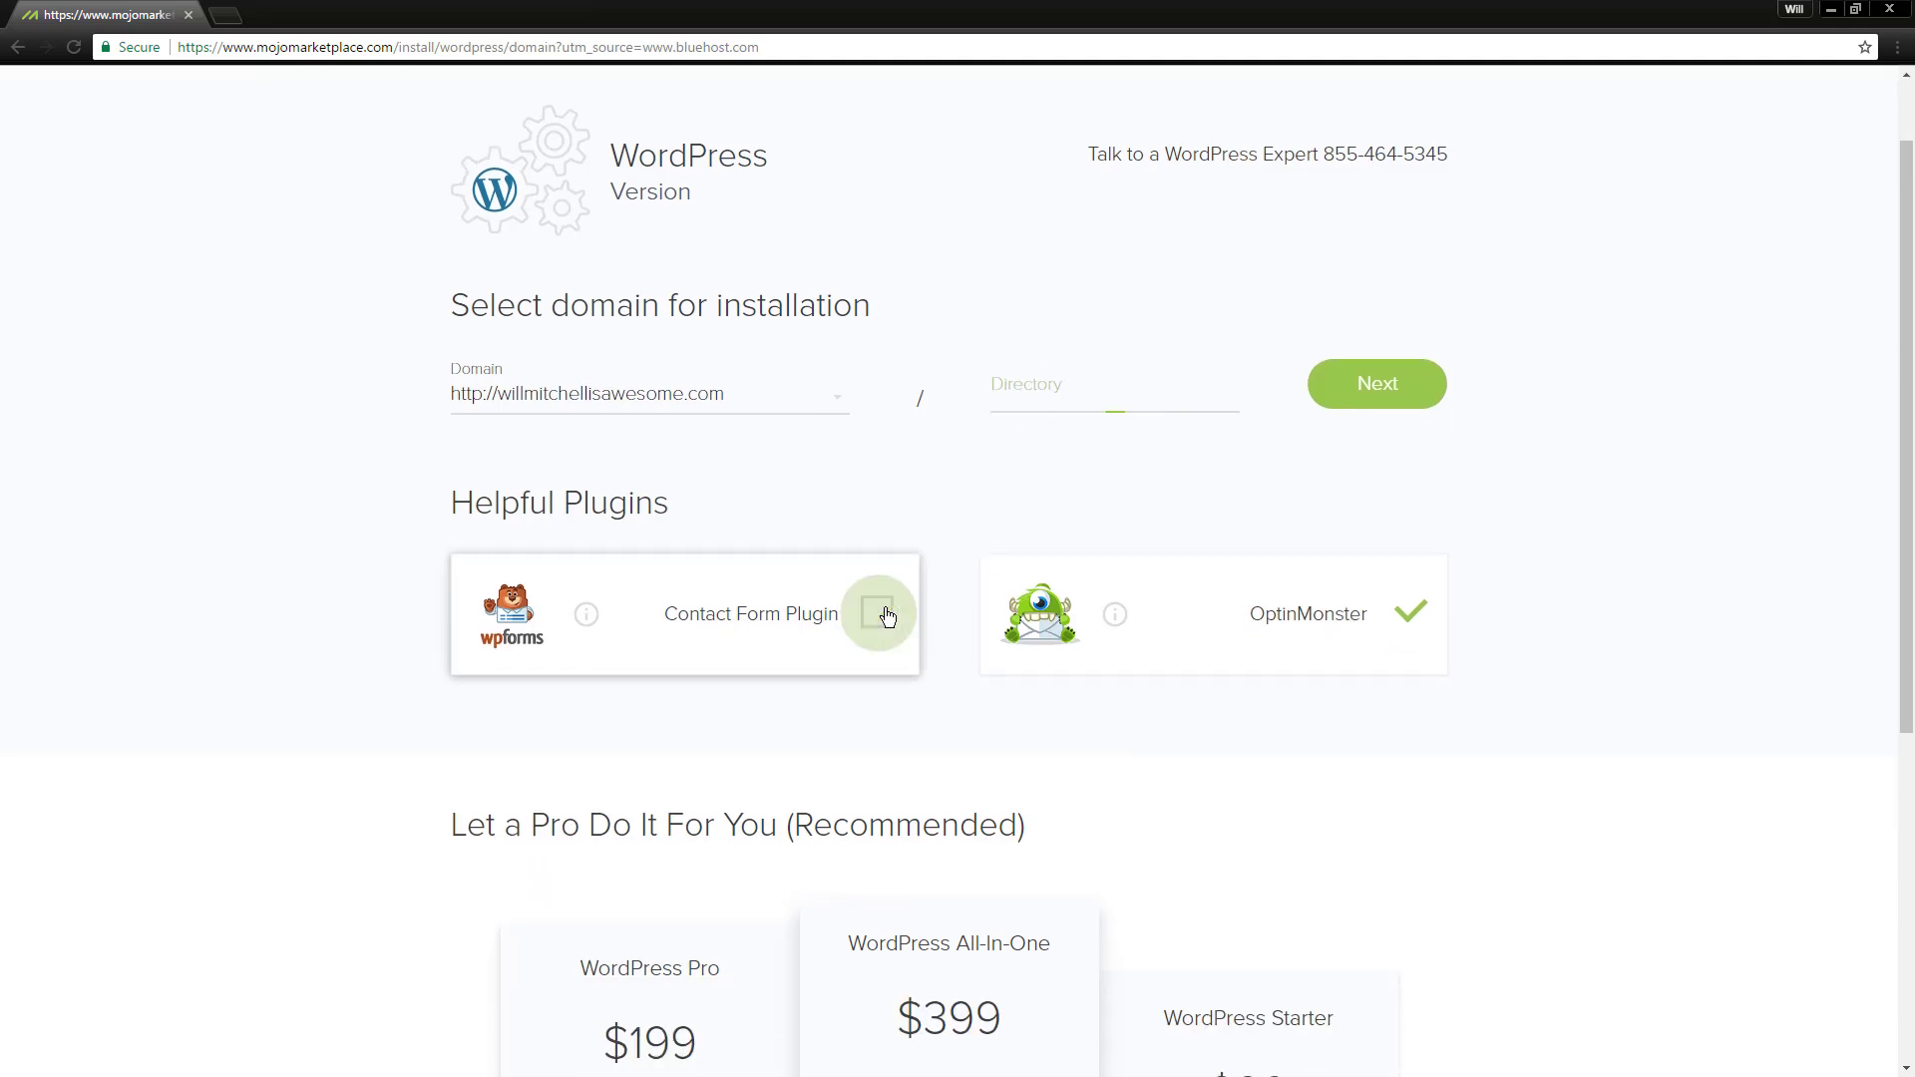
{"action": "left_click", "coordinate": [1432, 624]}
{"action": "scroll", "coordinate": [1464, 403], "scroll_direction": "down", "scroll_amount": 5}
{"action": "scroll", "coordinate": [1406, 528], "scroll_direction": "up", "scroll_amount": 7}
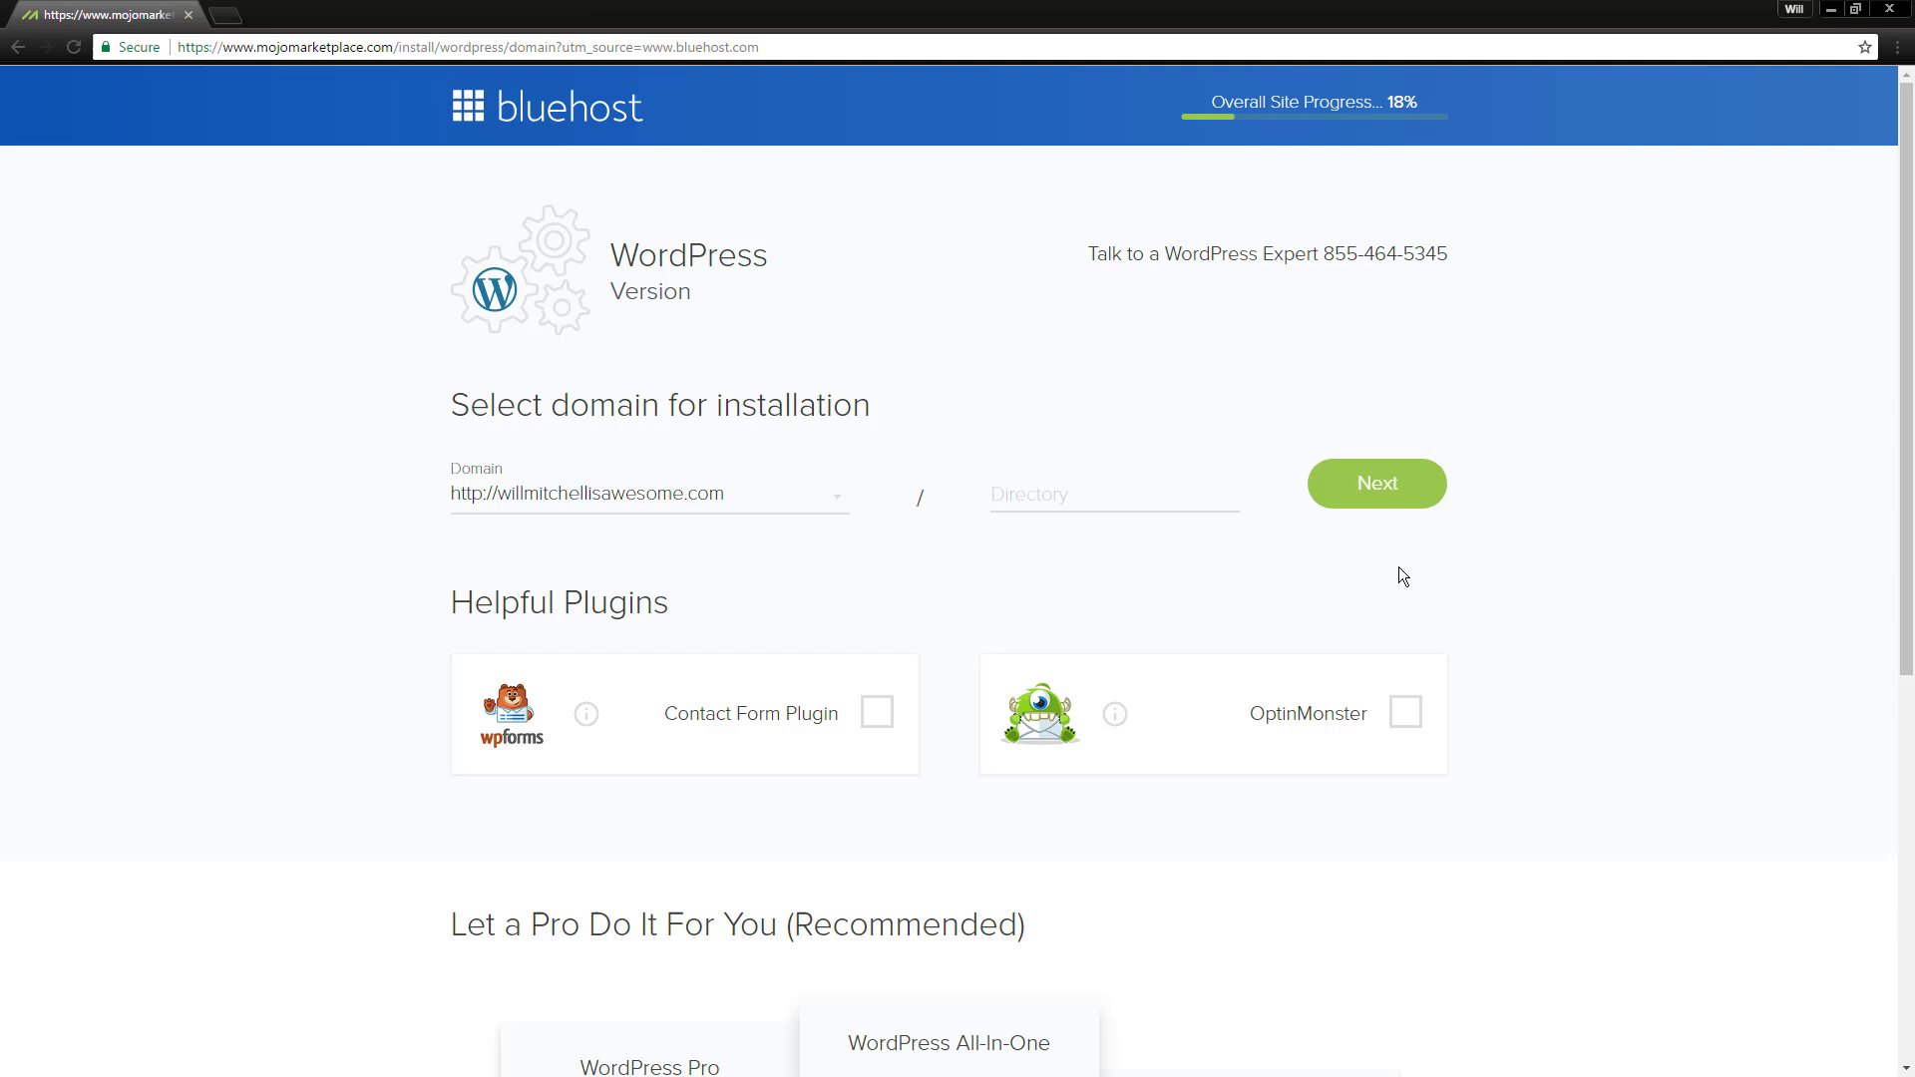
{"action": "left_click", "coordinate": [1384, 489]}
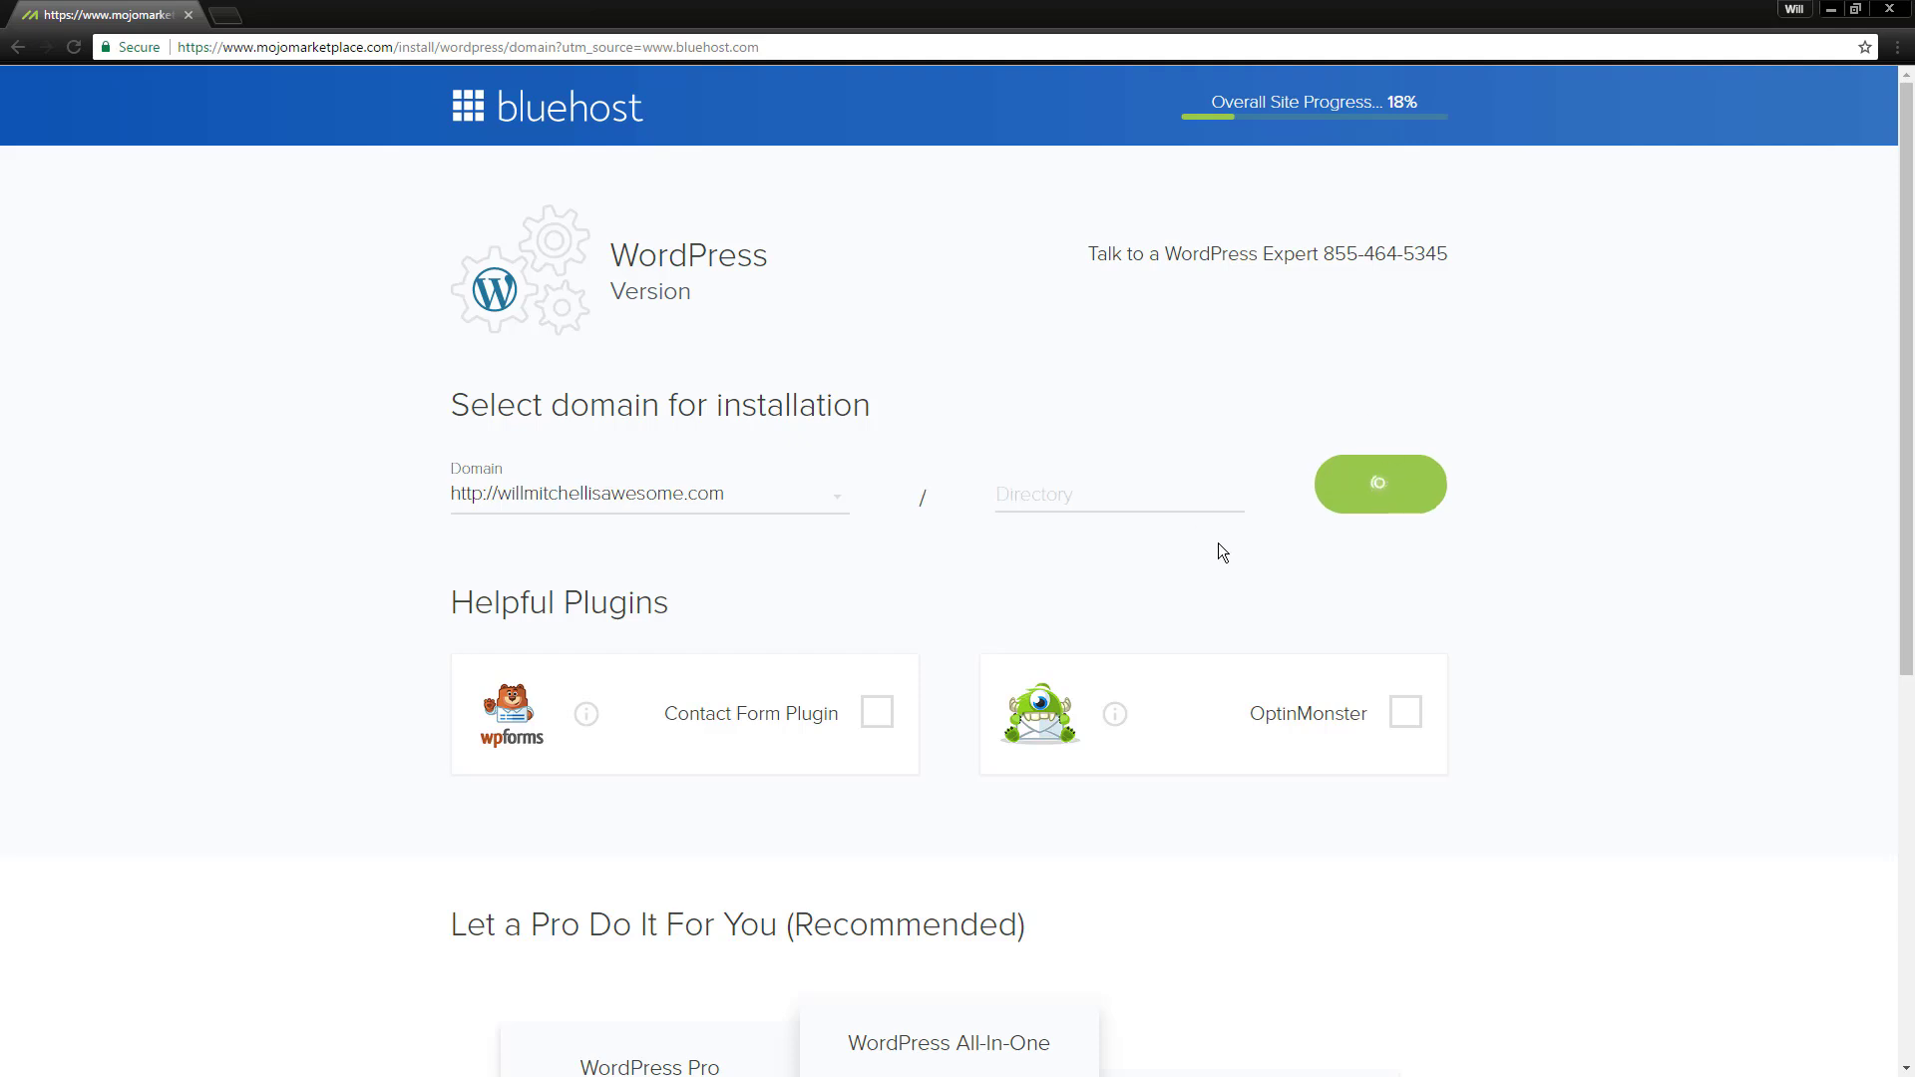
{"action": "mouse_move", "coordinate": [1269, 114]}
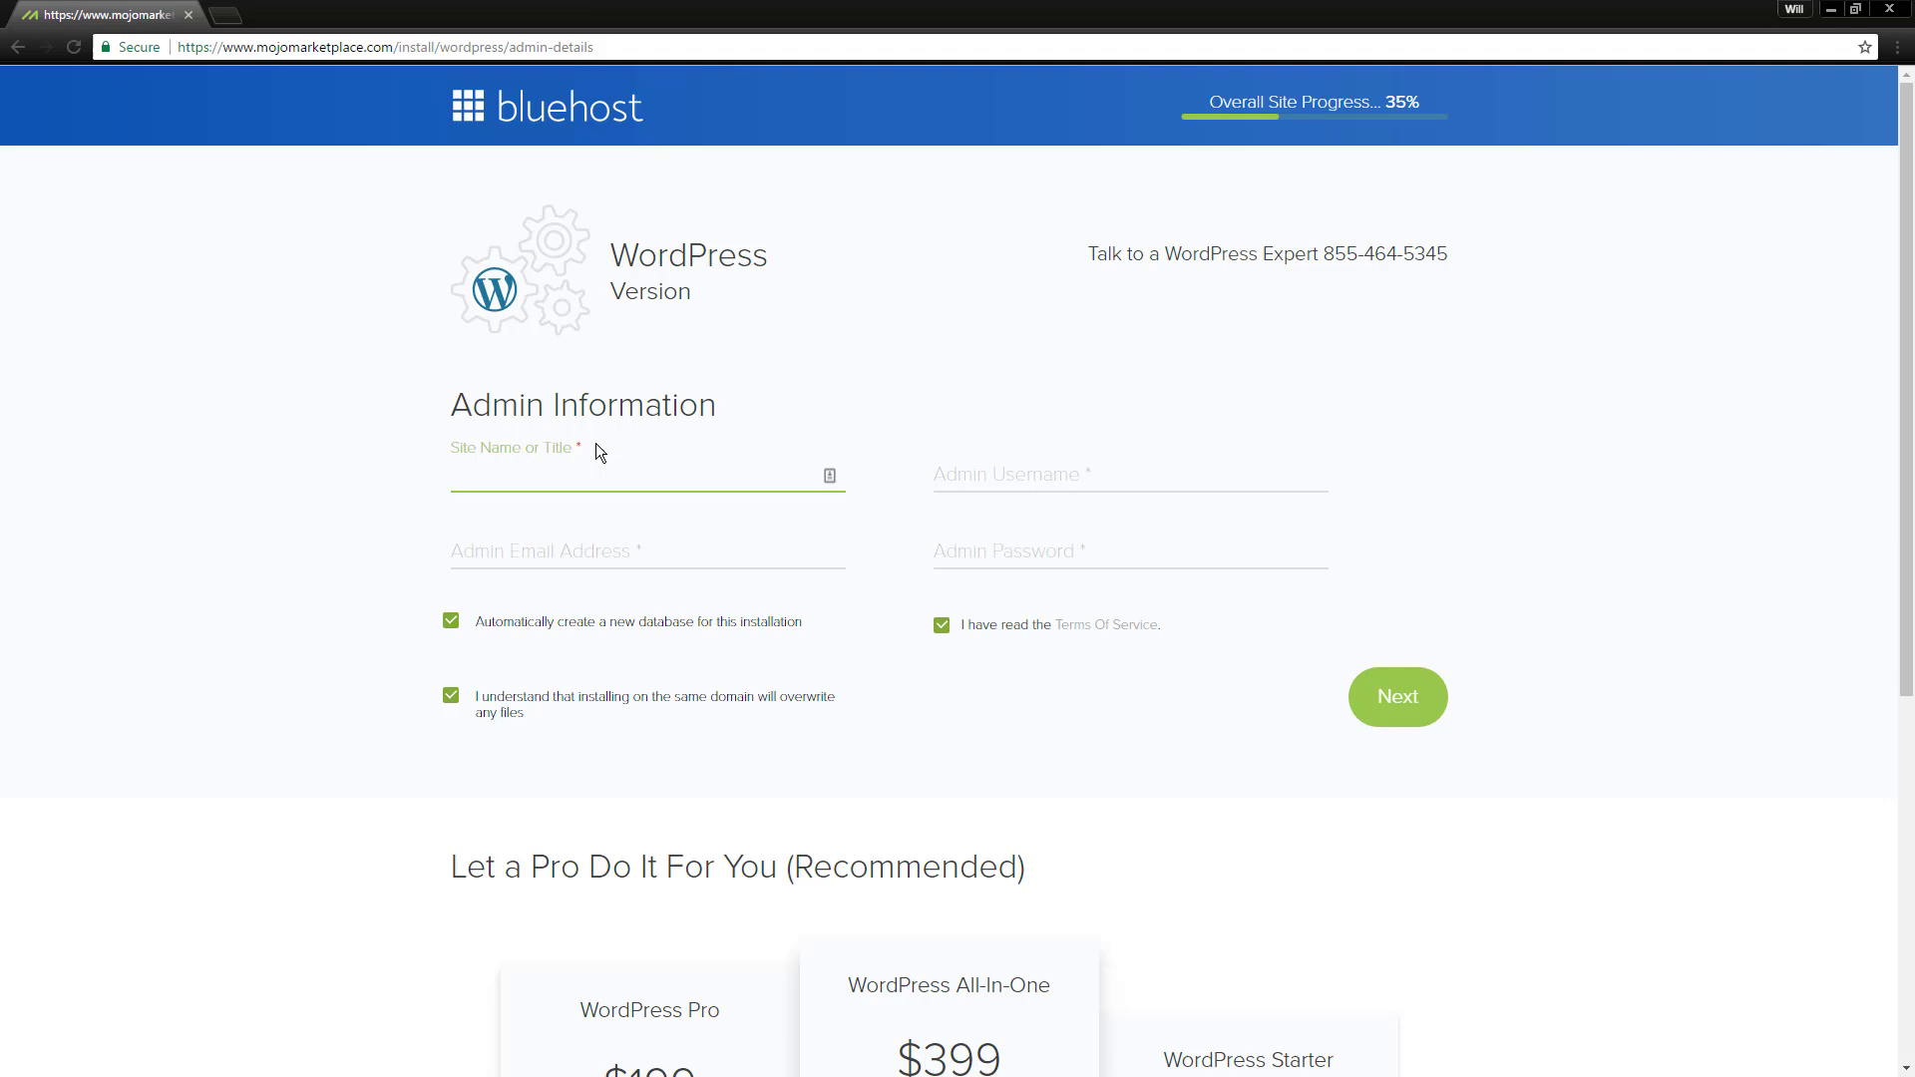
Step: Enter the site title, admin username, saved admin e-mail and admin password, then submit
{"action": "type", "text": "Will Mitchell Is Awesome"}
{"action": "key", "text": "Tab"}
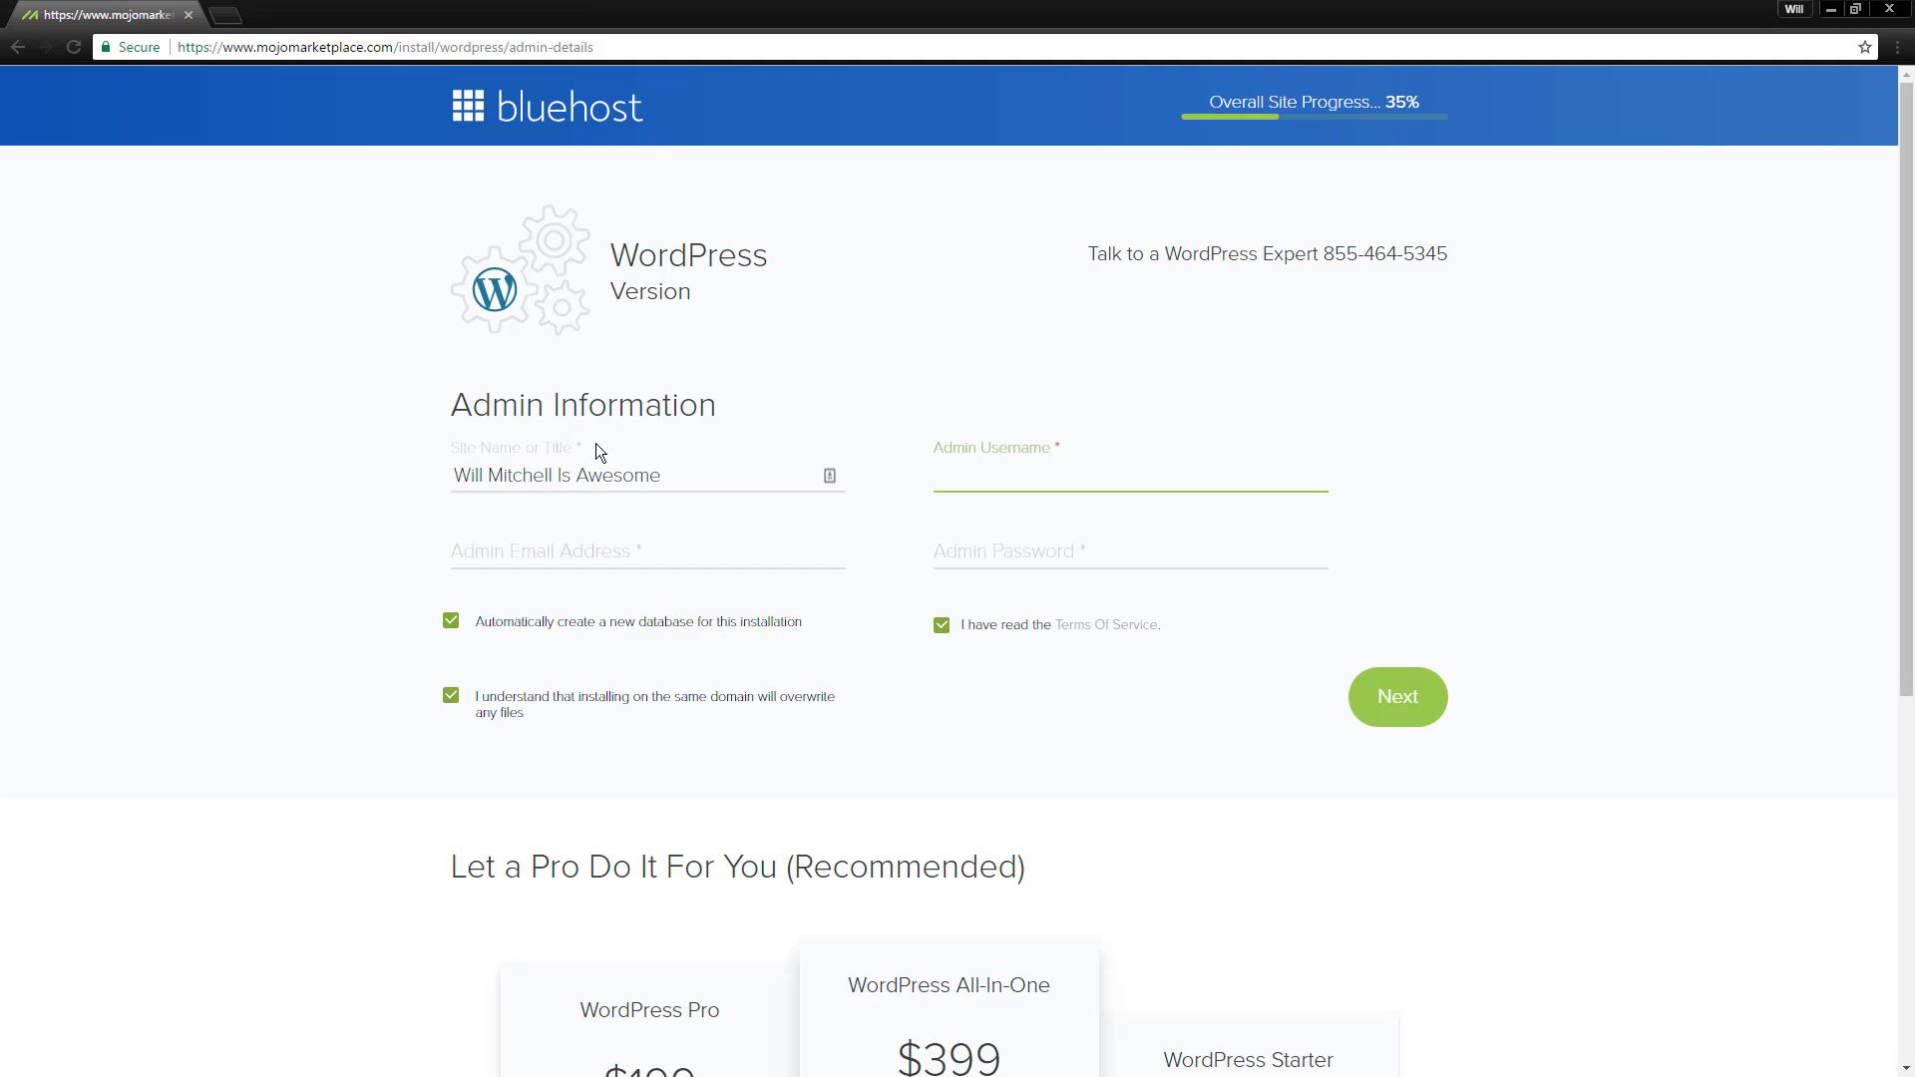
{"action": "type", "text": "wmitchell"}
{"action": "key", "text": "Tab"}
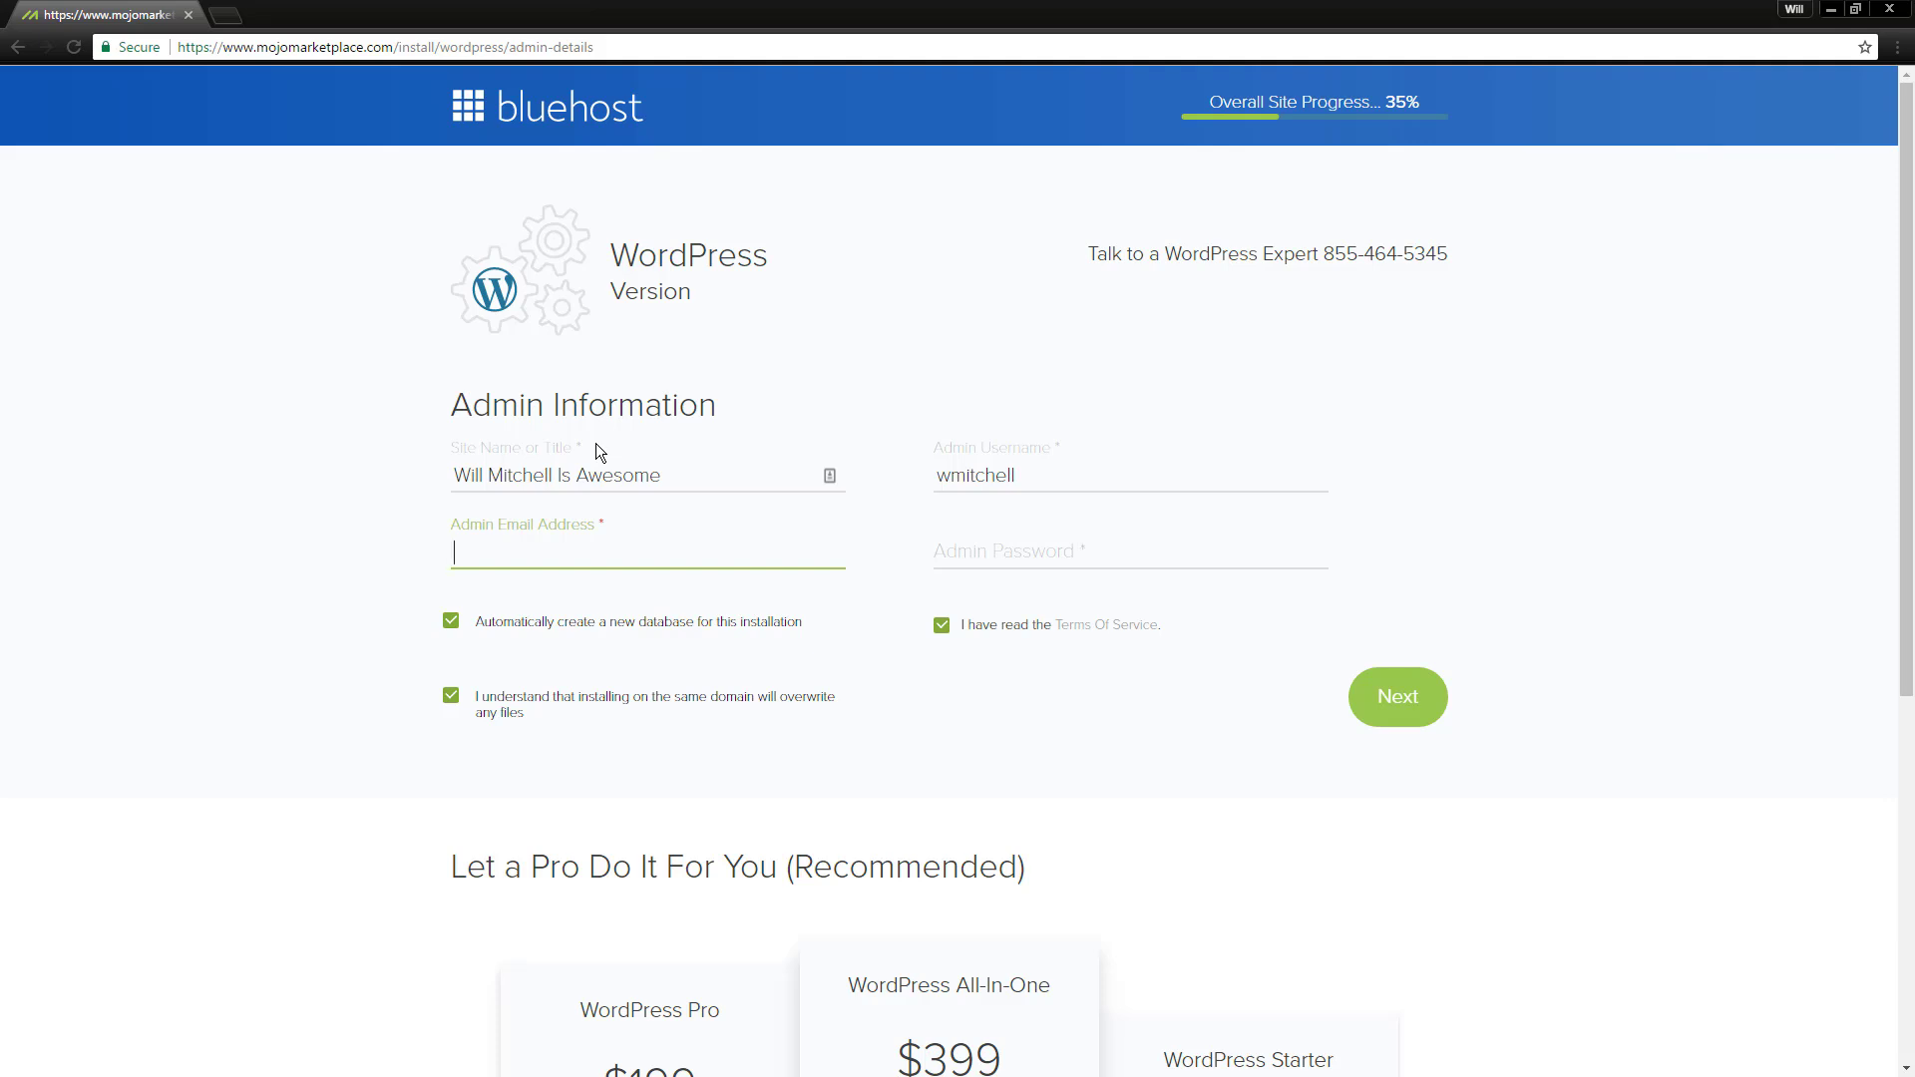
{"action": "key", "text": "Down"}
{"action": "key", "text": "Down"}
{"action": "key", "text": "Tab"}
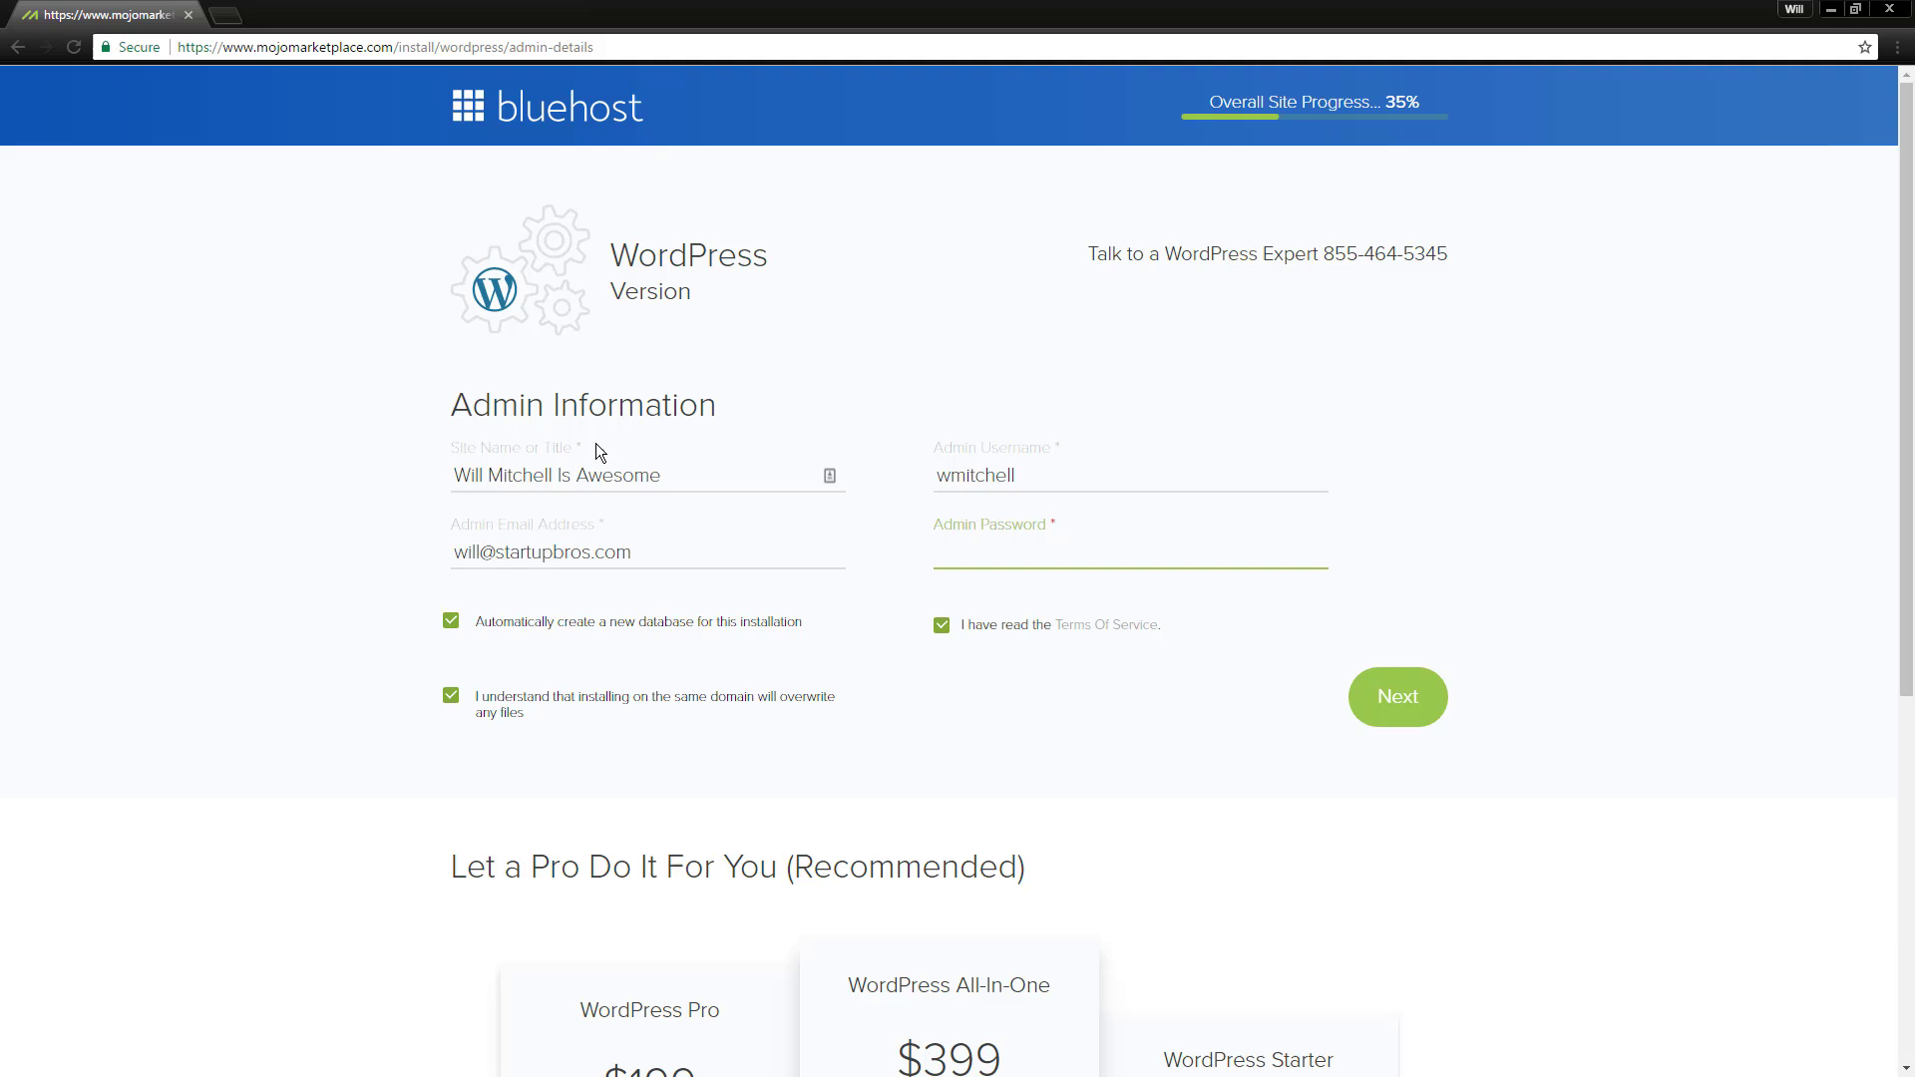
{"action": "type", "text": "************"}
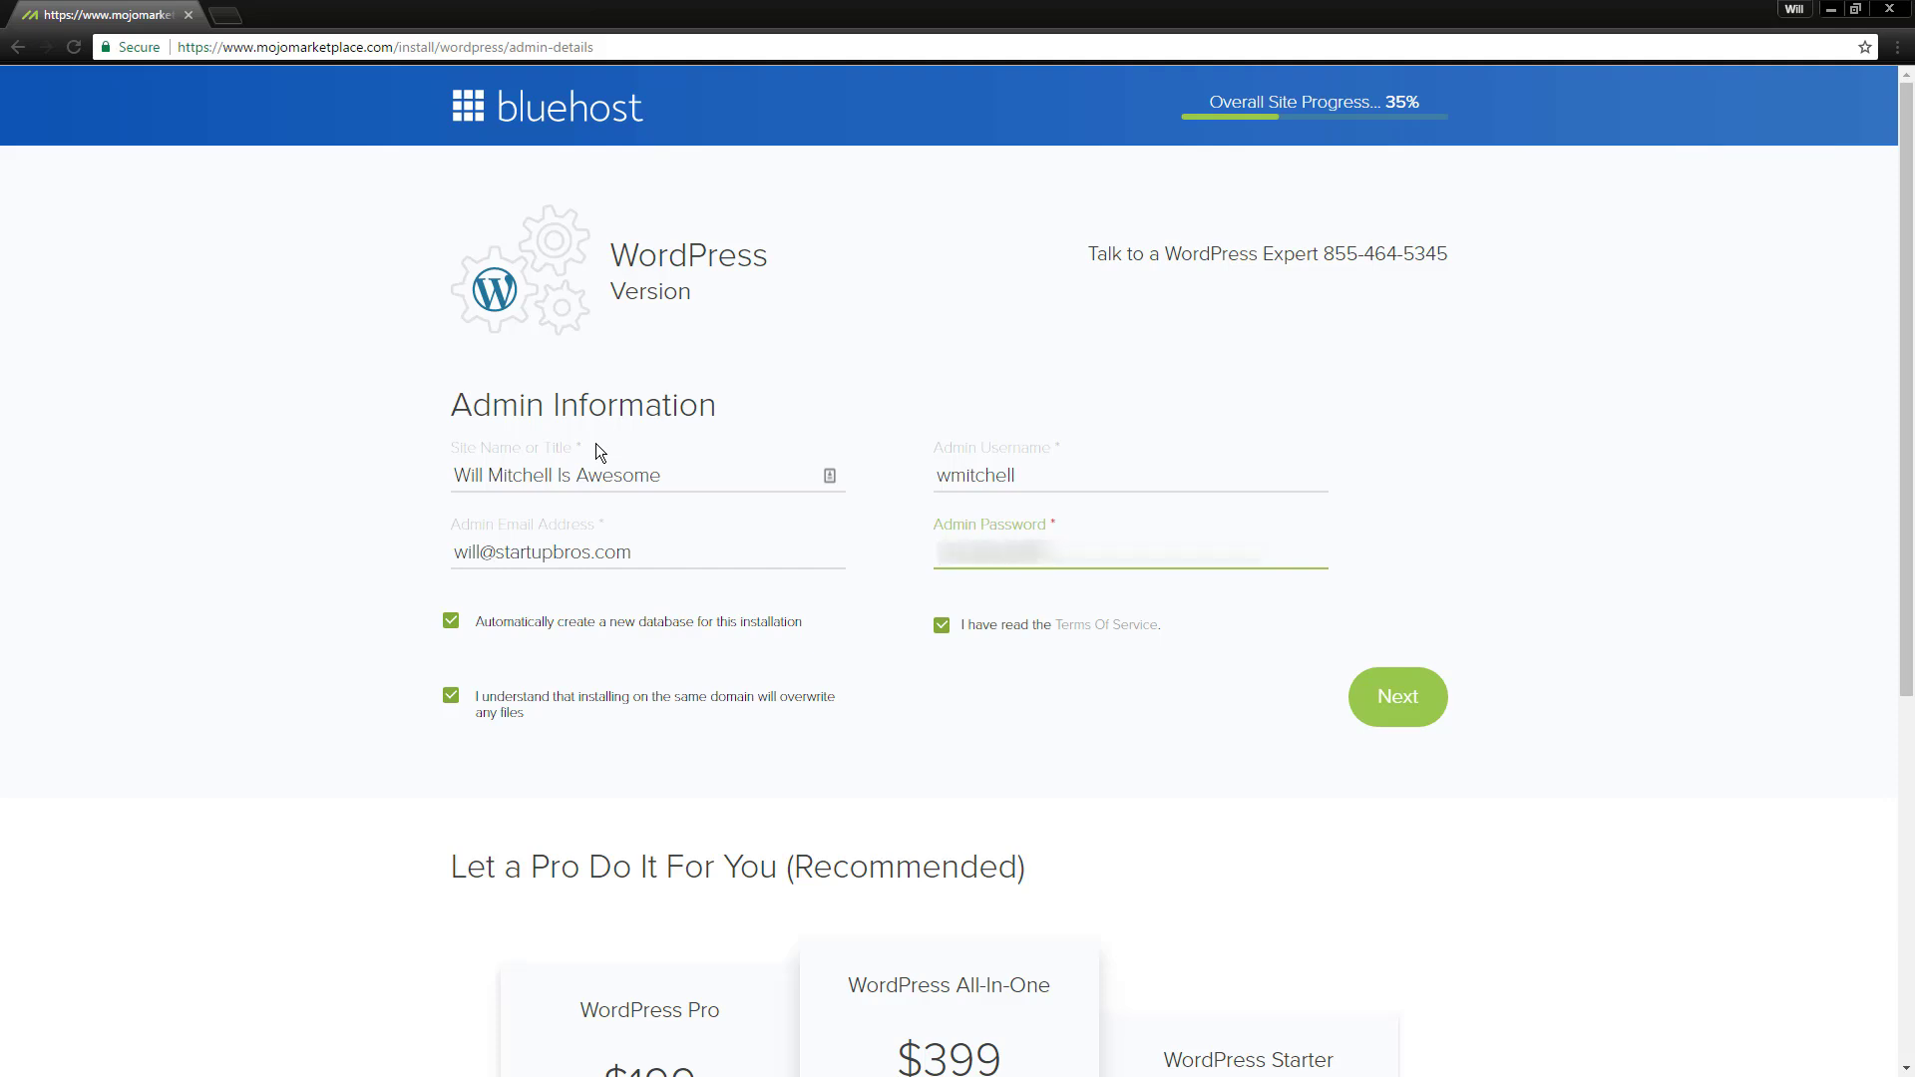
{"action": "left_click", "coordinate": [1569, 505]}
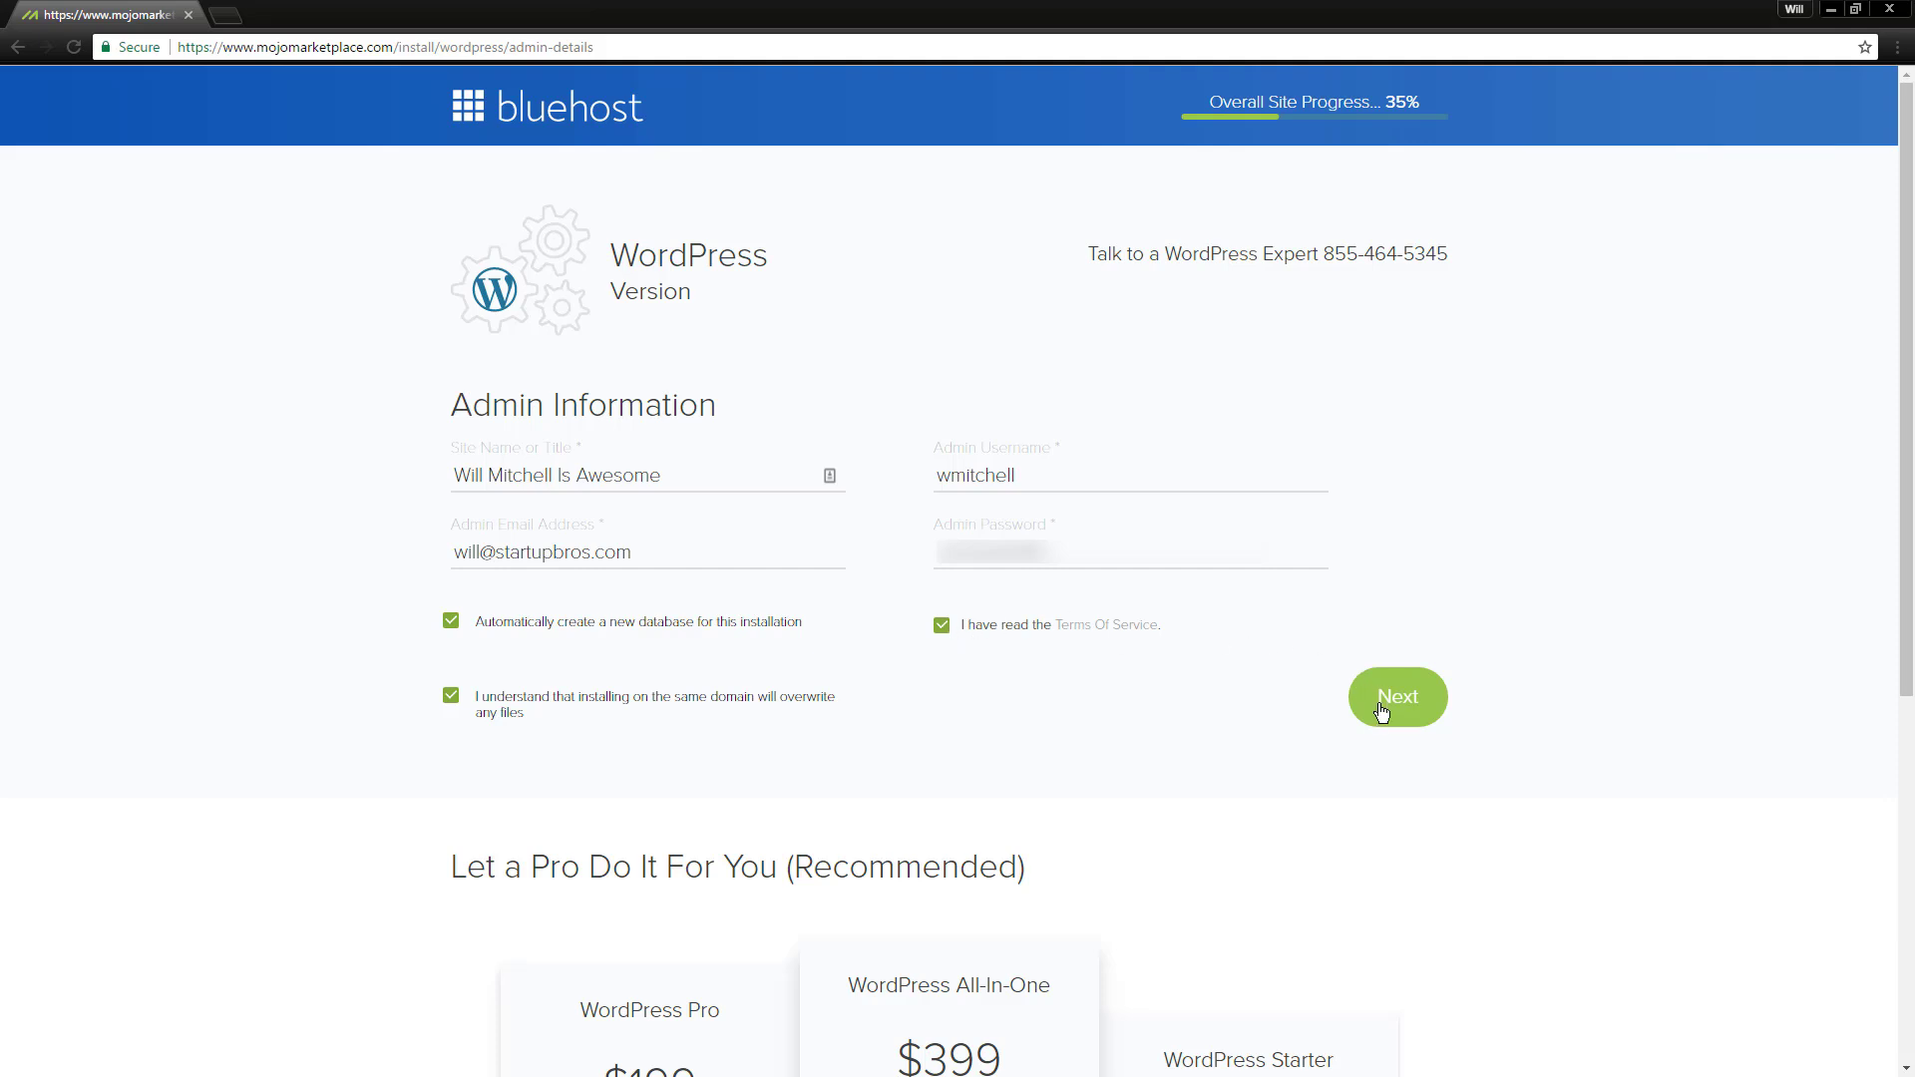
{"action": "left_click", "coordinate": [1426, 696]}
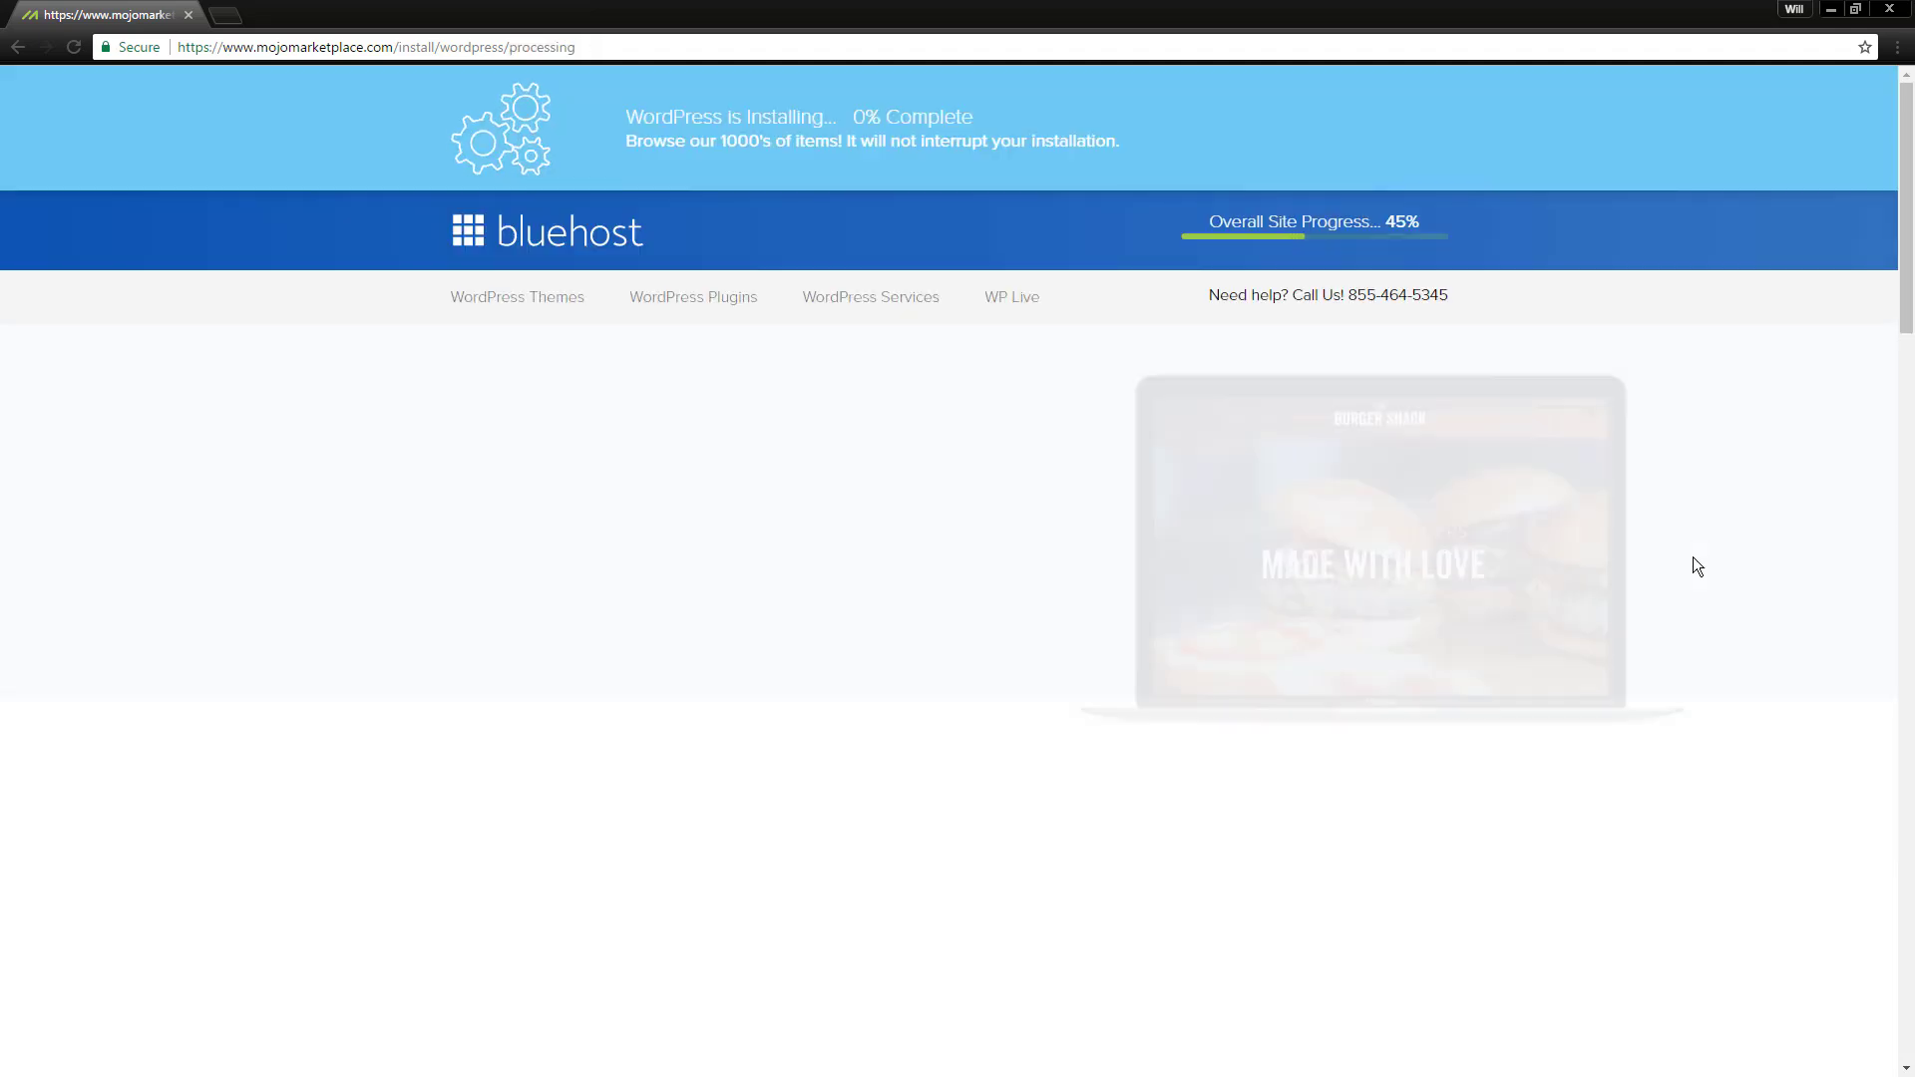
Step: Load the new site's domain in a fresh browser tab
{"action": "mouse_move", "coordinate": [1253, 222]}
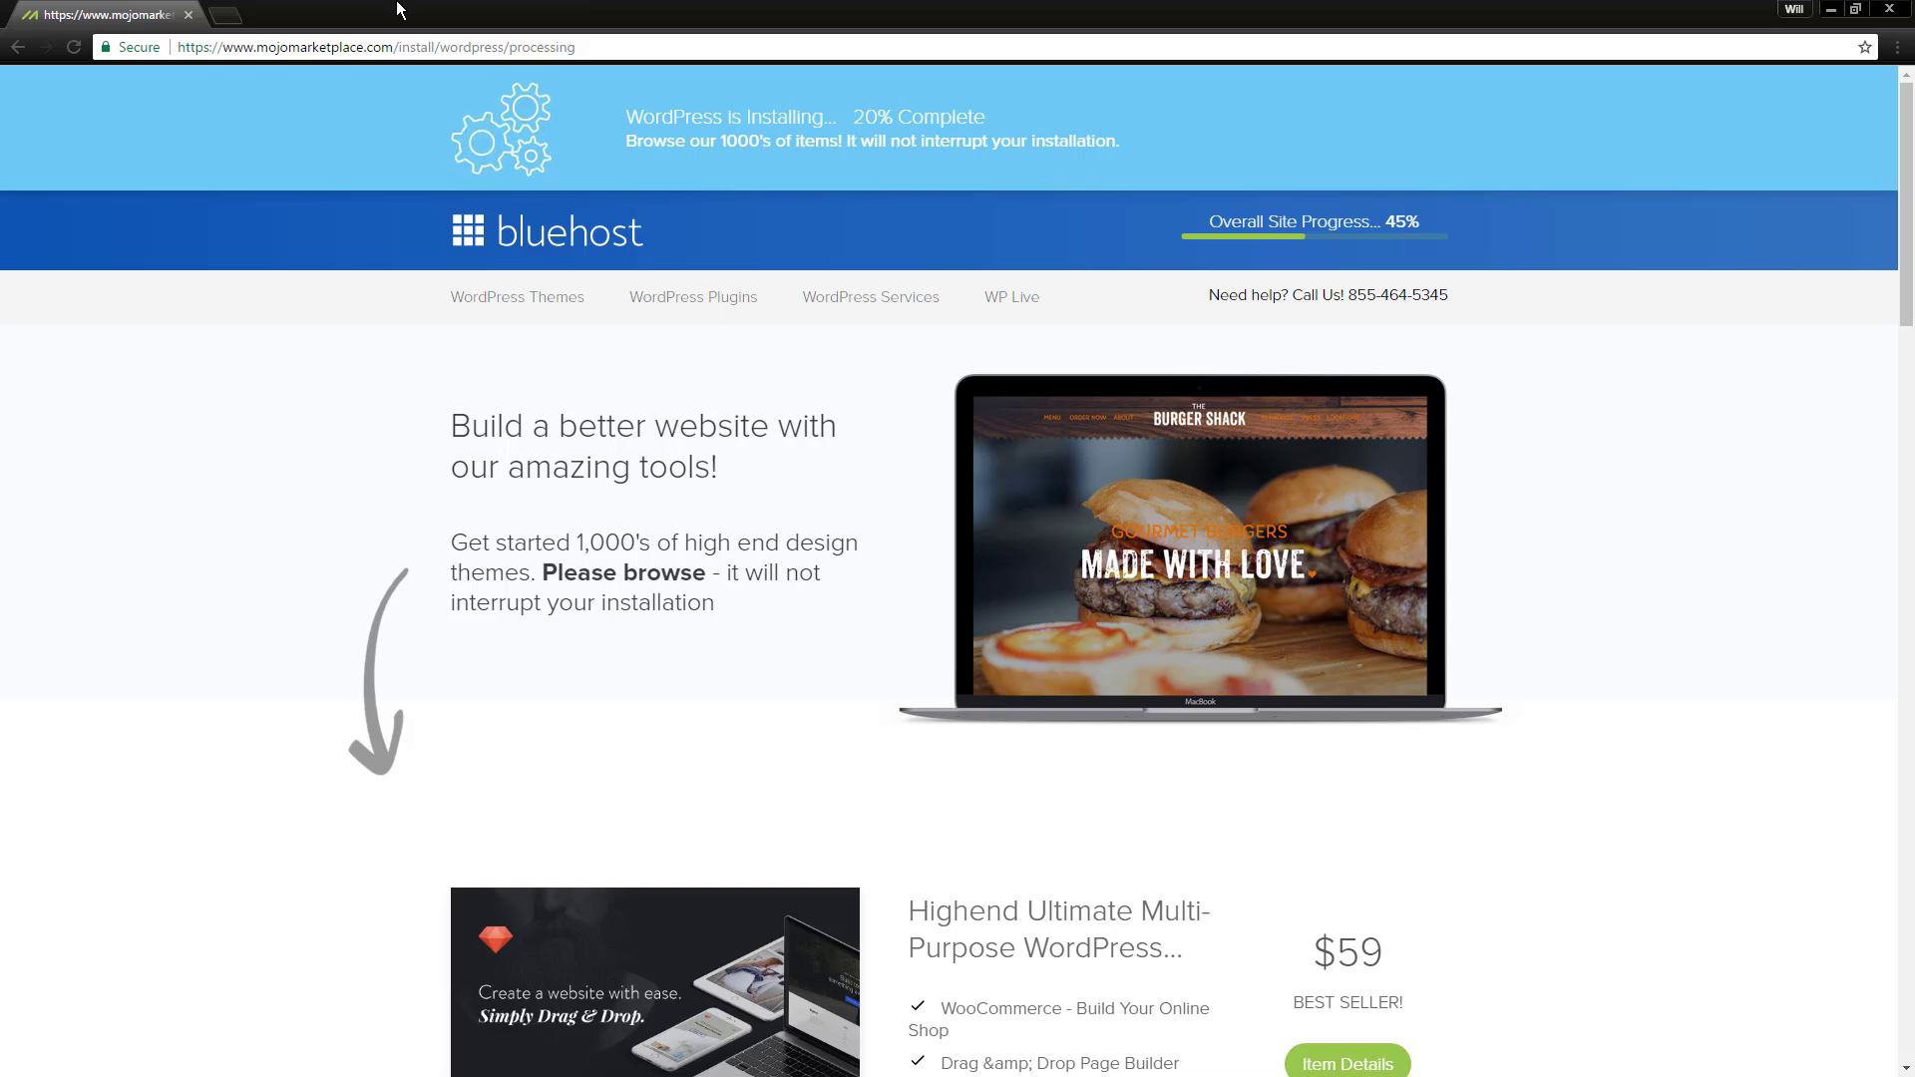
{"action": "key", "text": "ctrl+t"}
{"action": "type", "text": "willmitchell"}
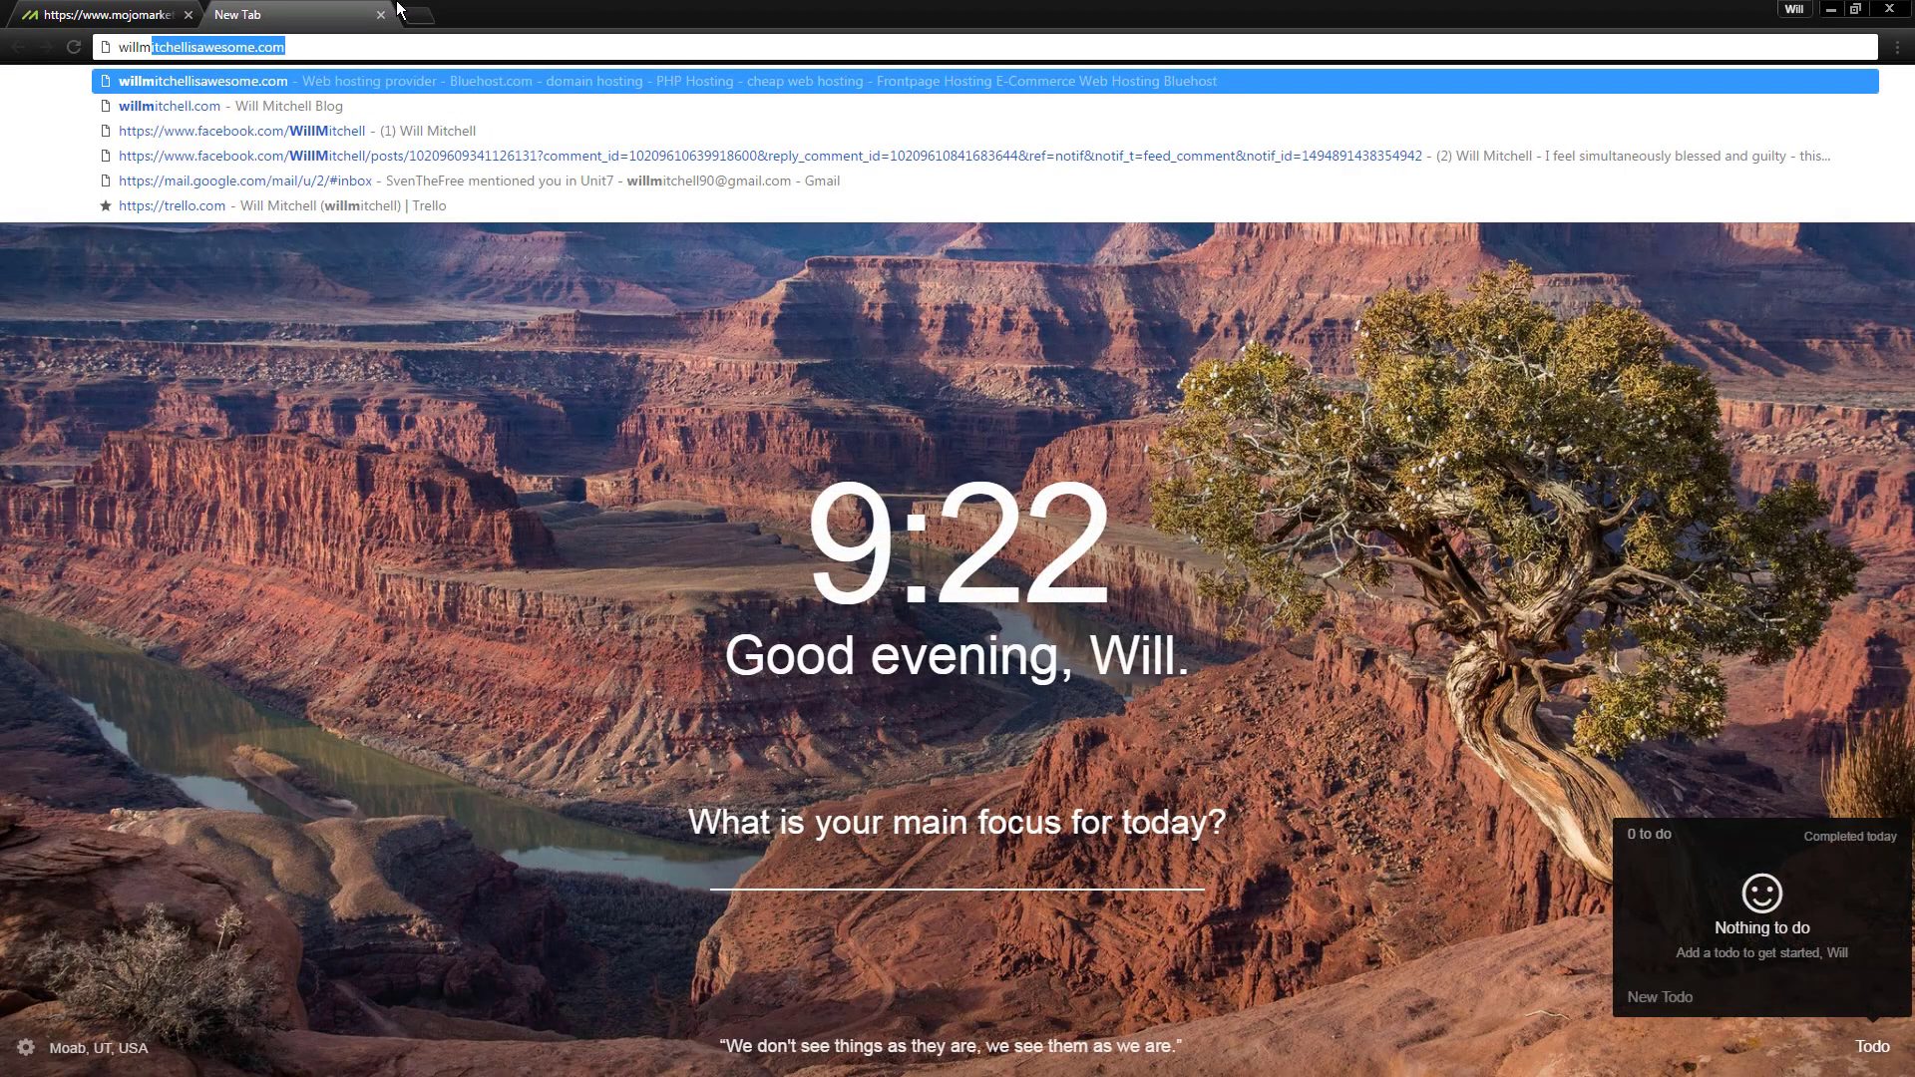
{"action": "key", "text": "Return"}
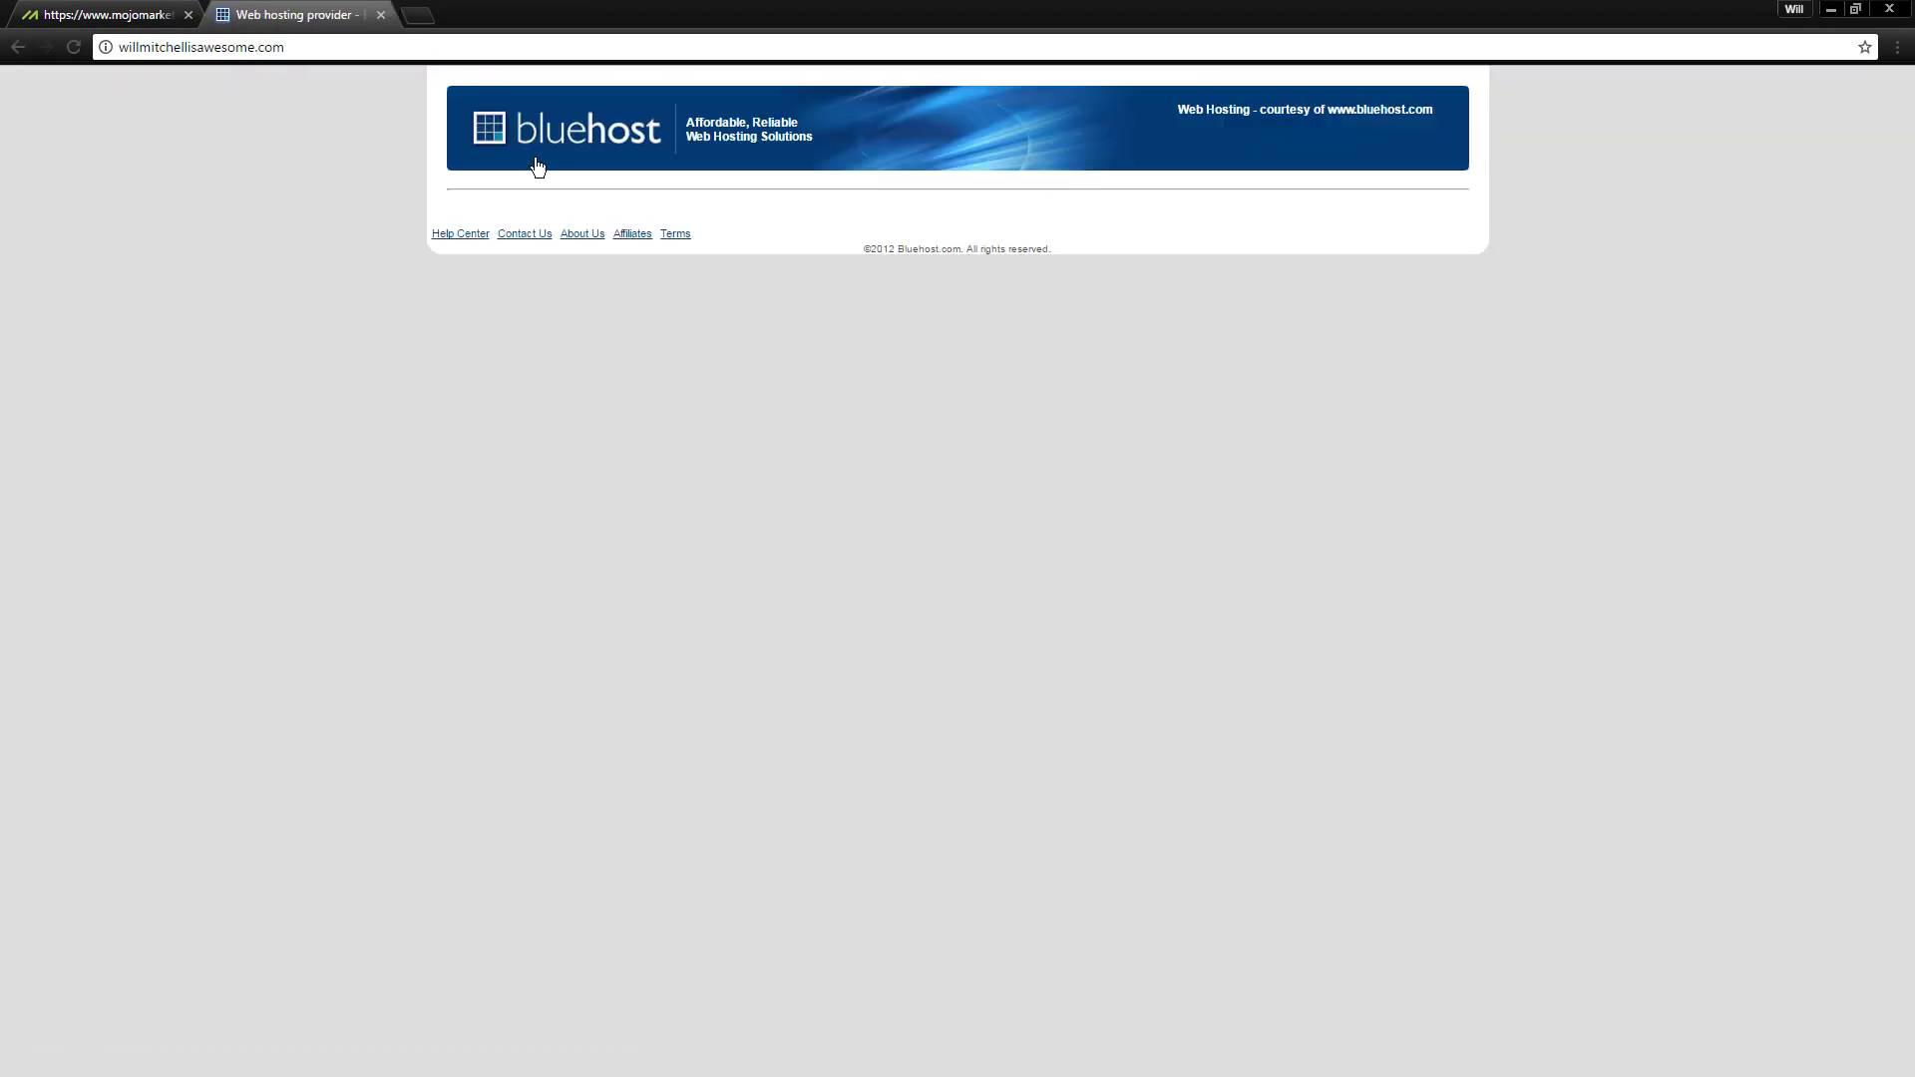
Step: Check the install progress, then reload the domain tab to show WordPress's Already Installed page
{"action": "key", "text": "ctrl+1"}
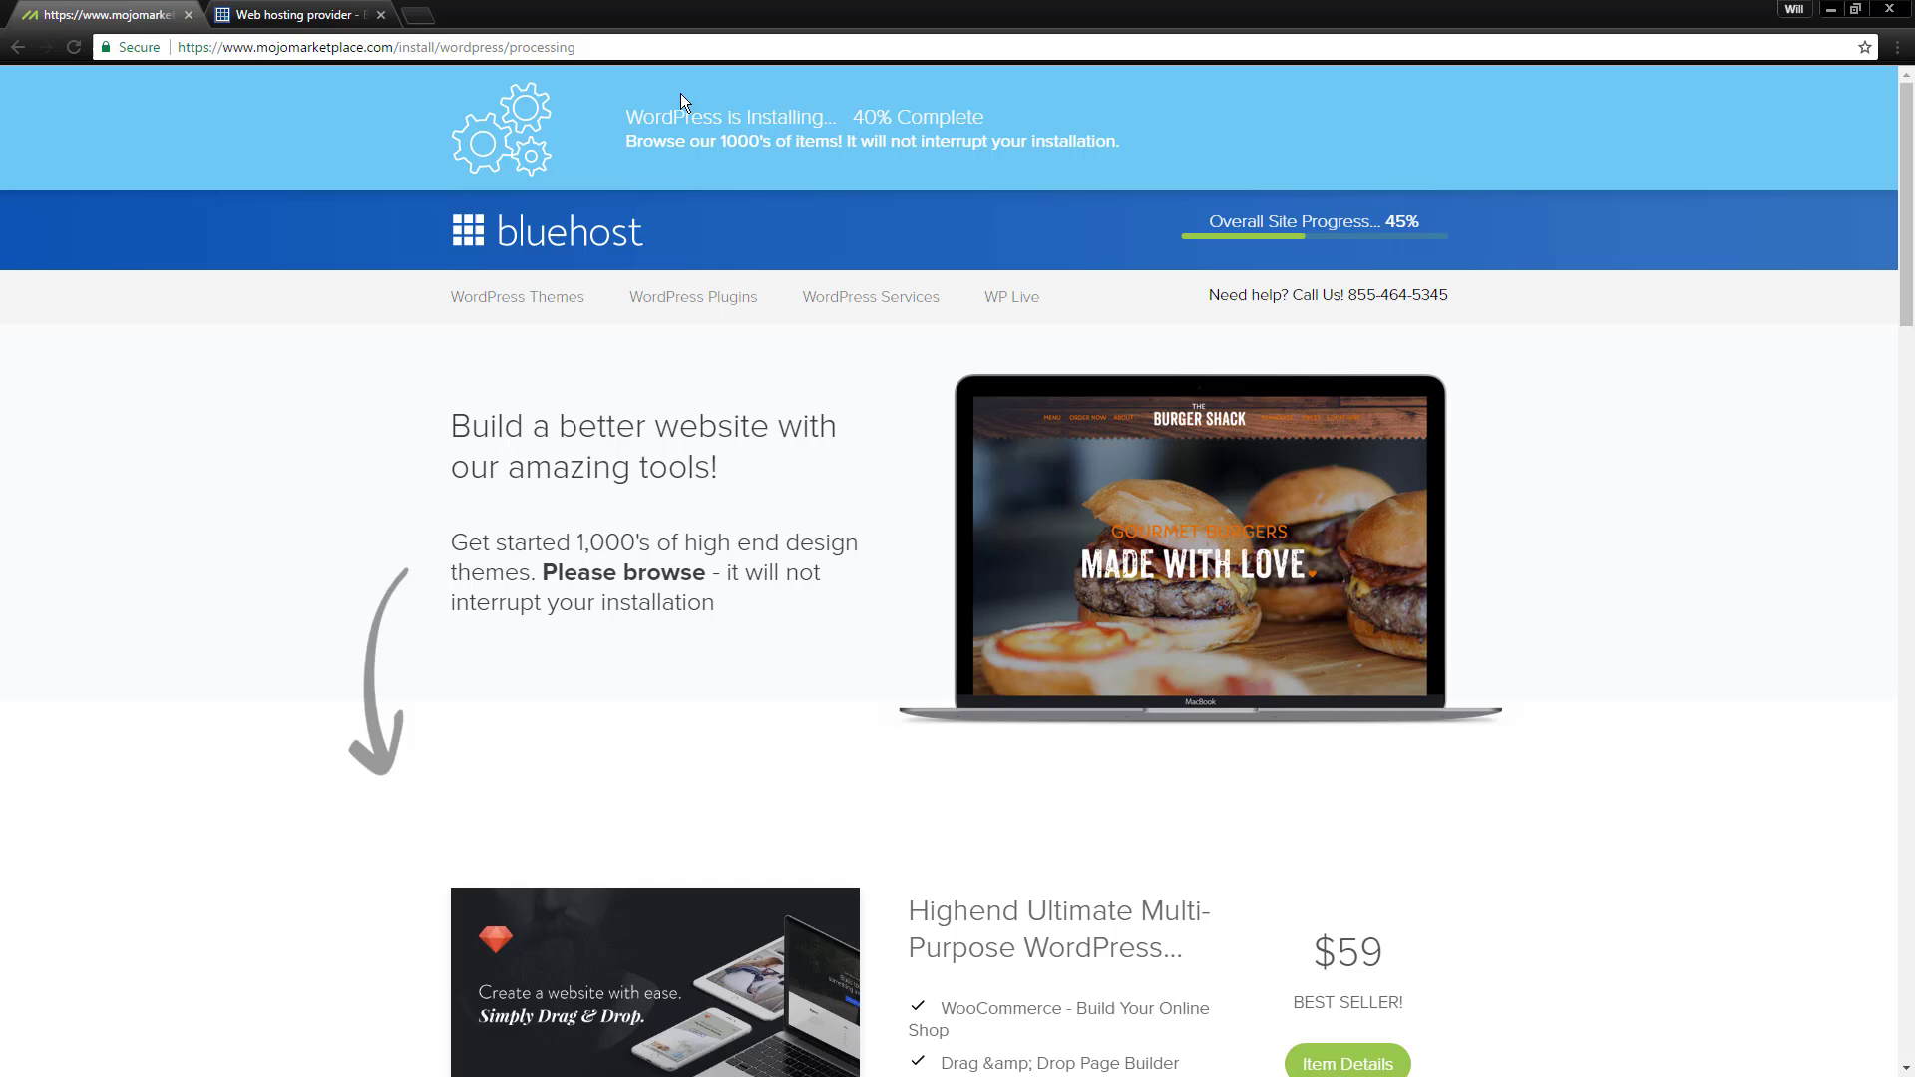
{"action": "left_click_drag", "start_coordinate": [623, 108], "coordinate": [583, 105]}
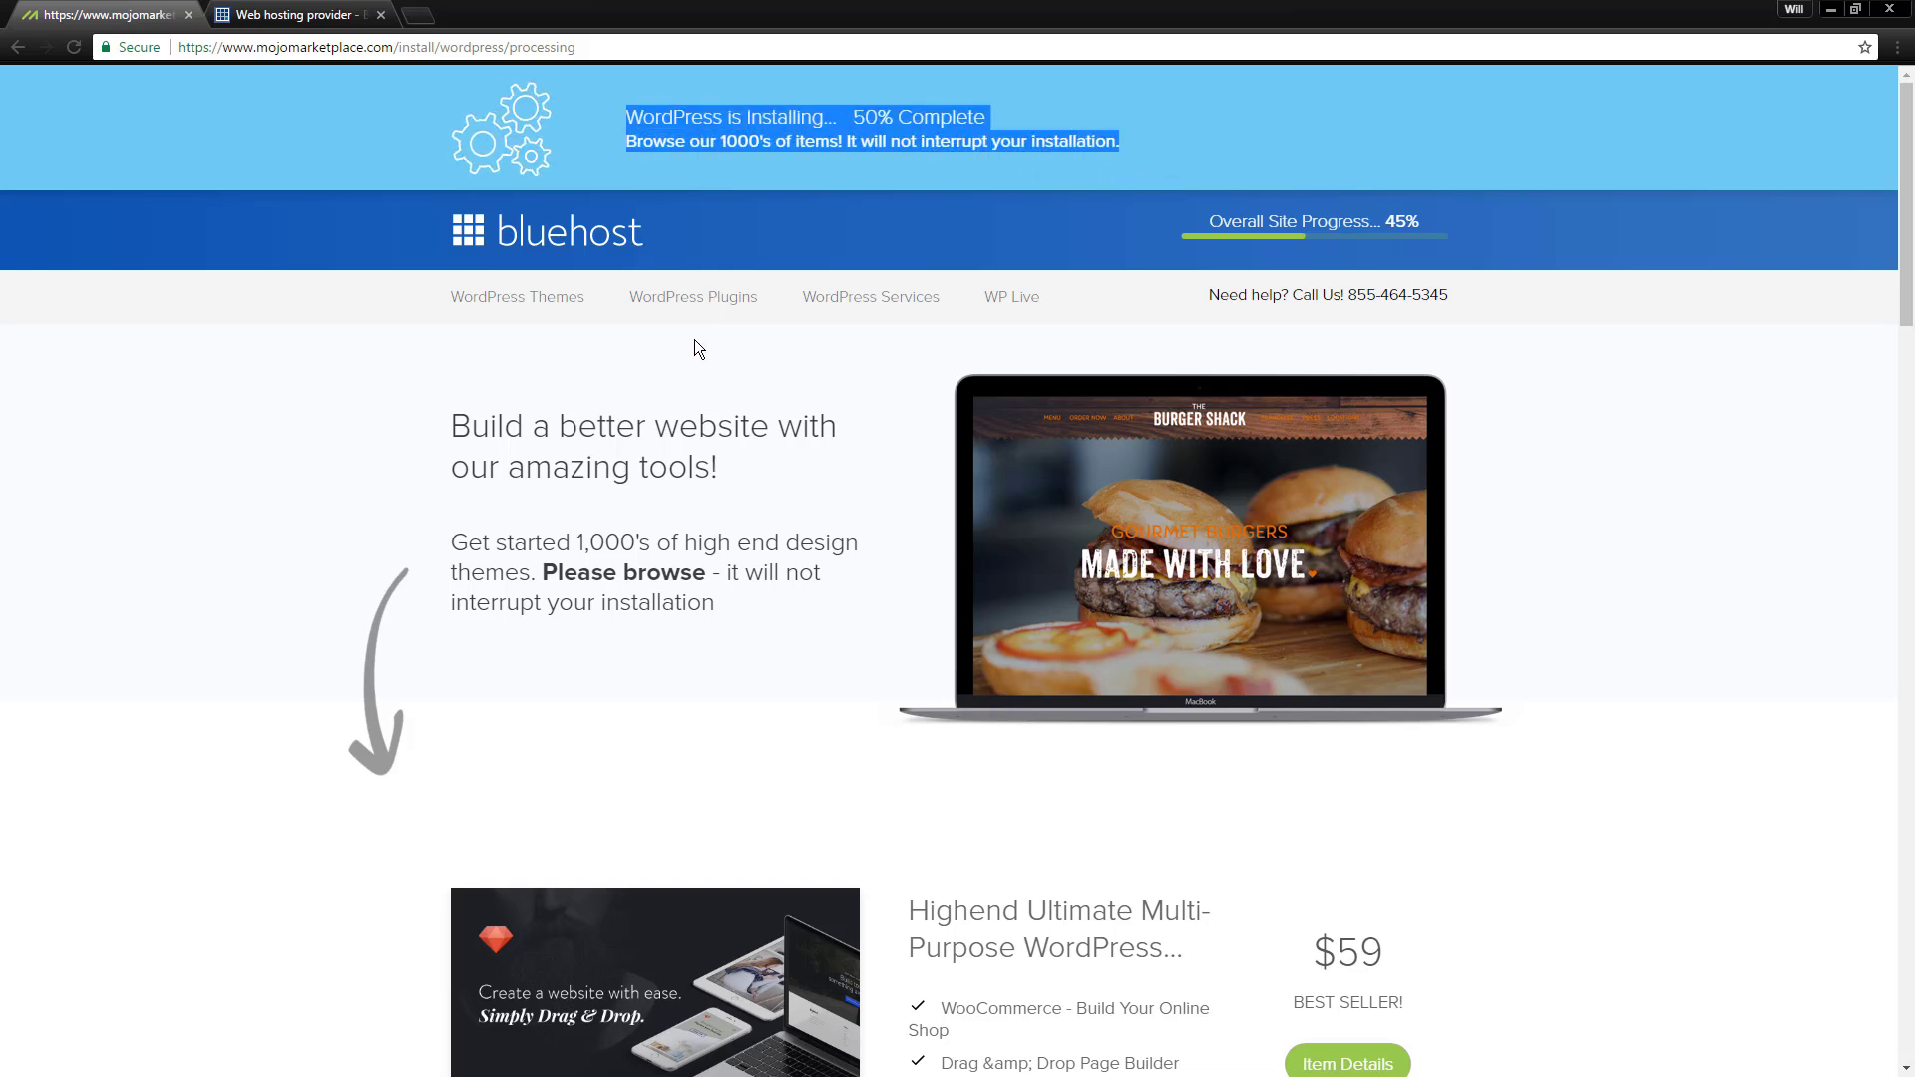
{"action": "left_click", "coordinate": [339, 14]}
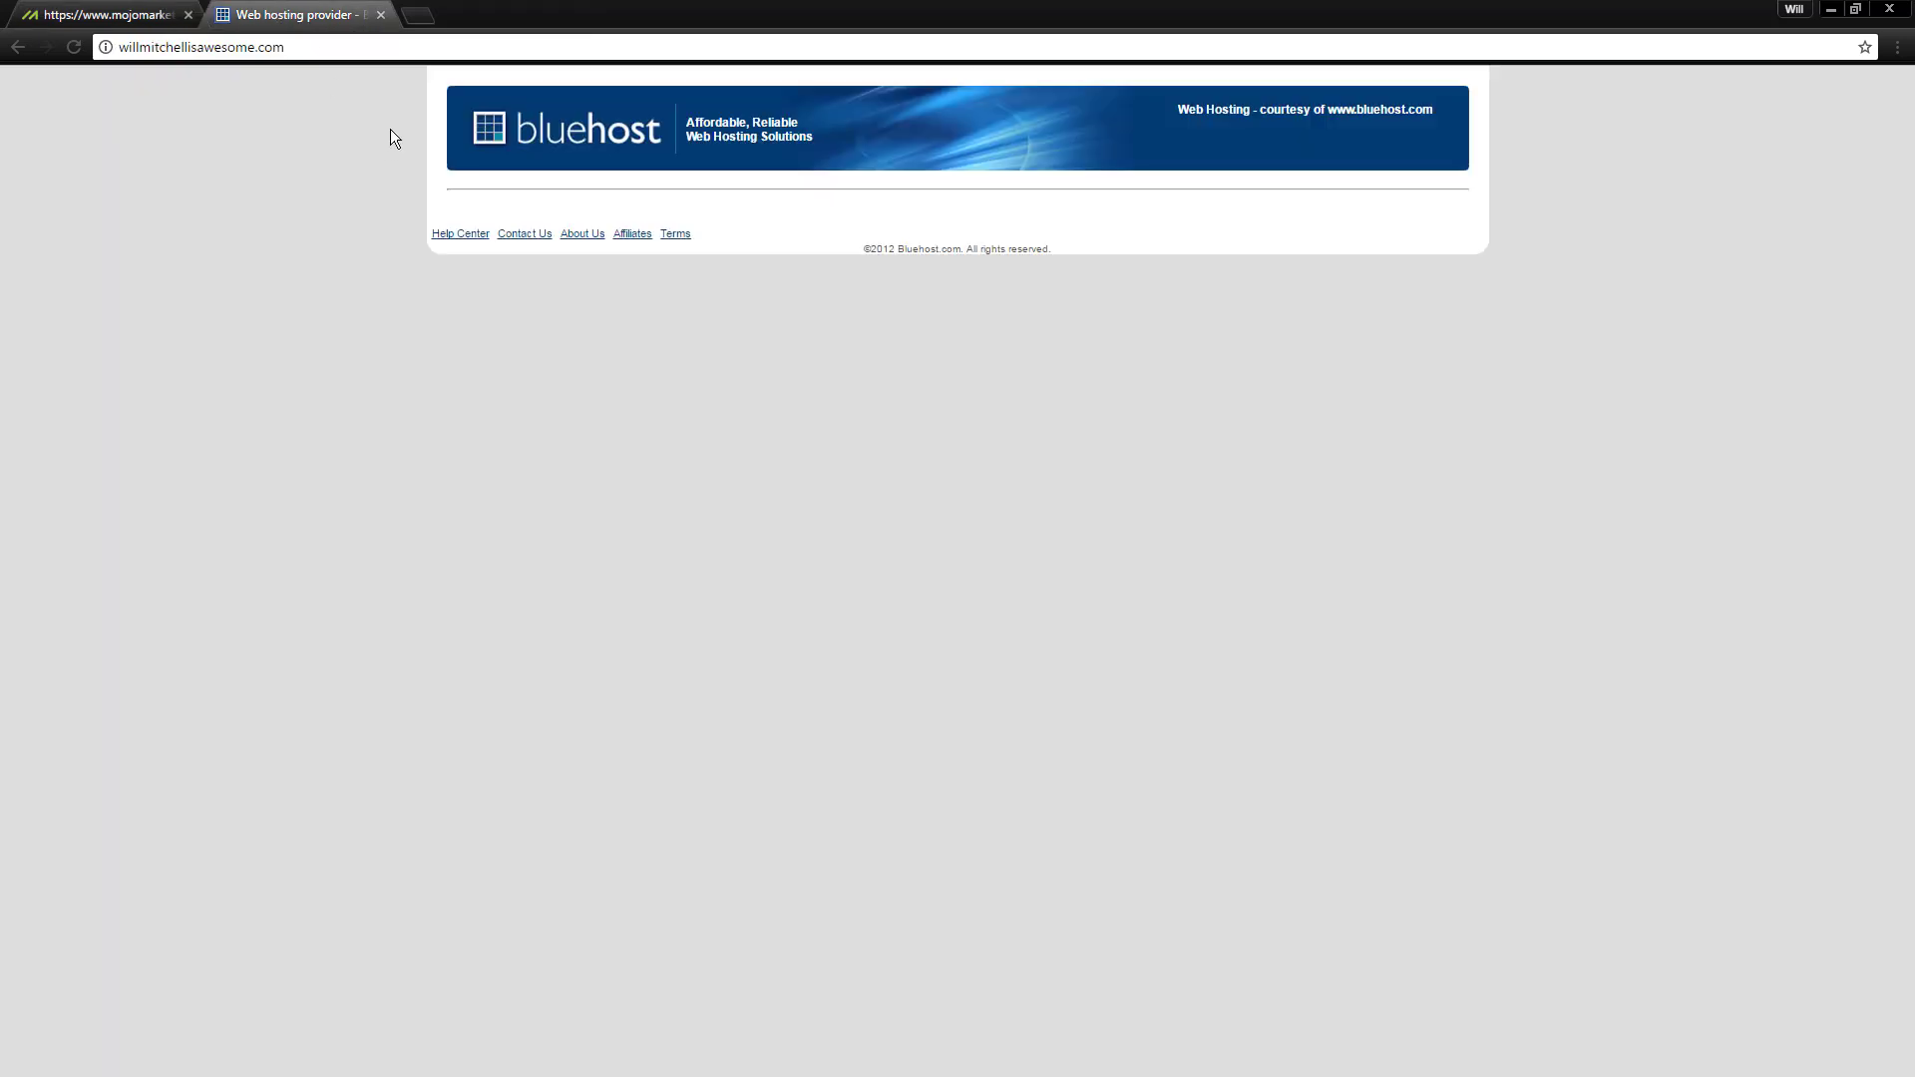
{"action": "key", "text": "F5"}
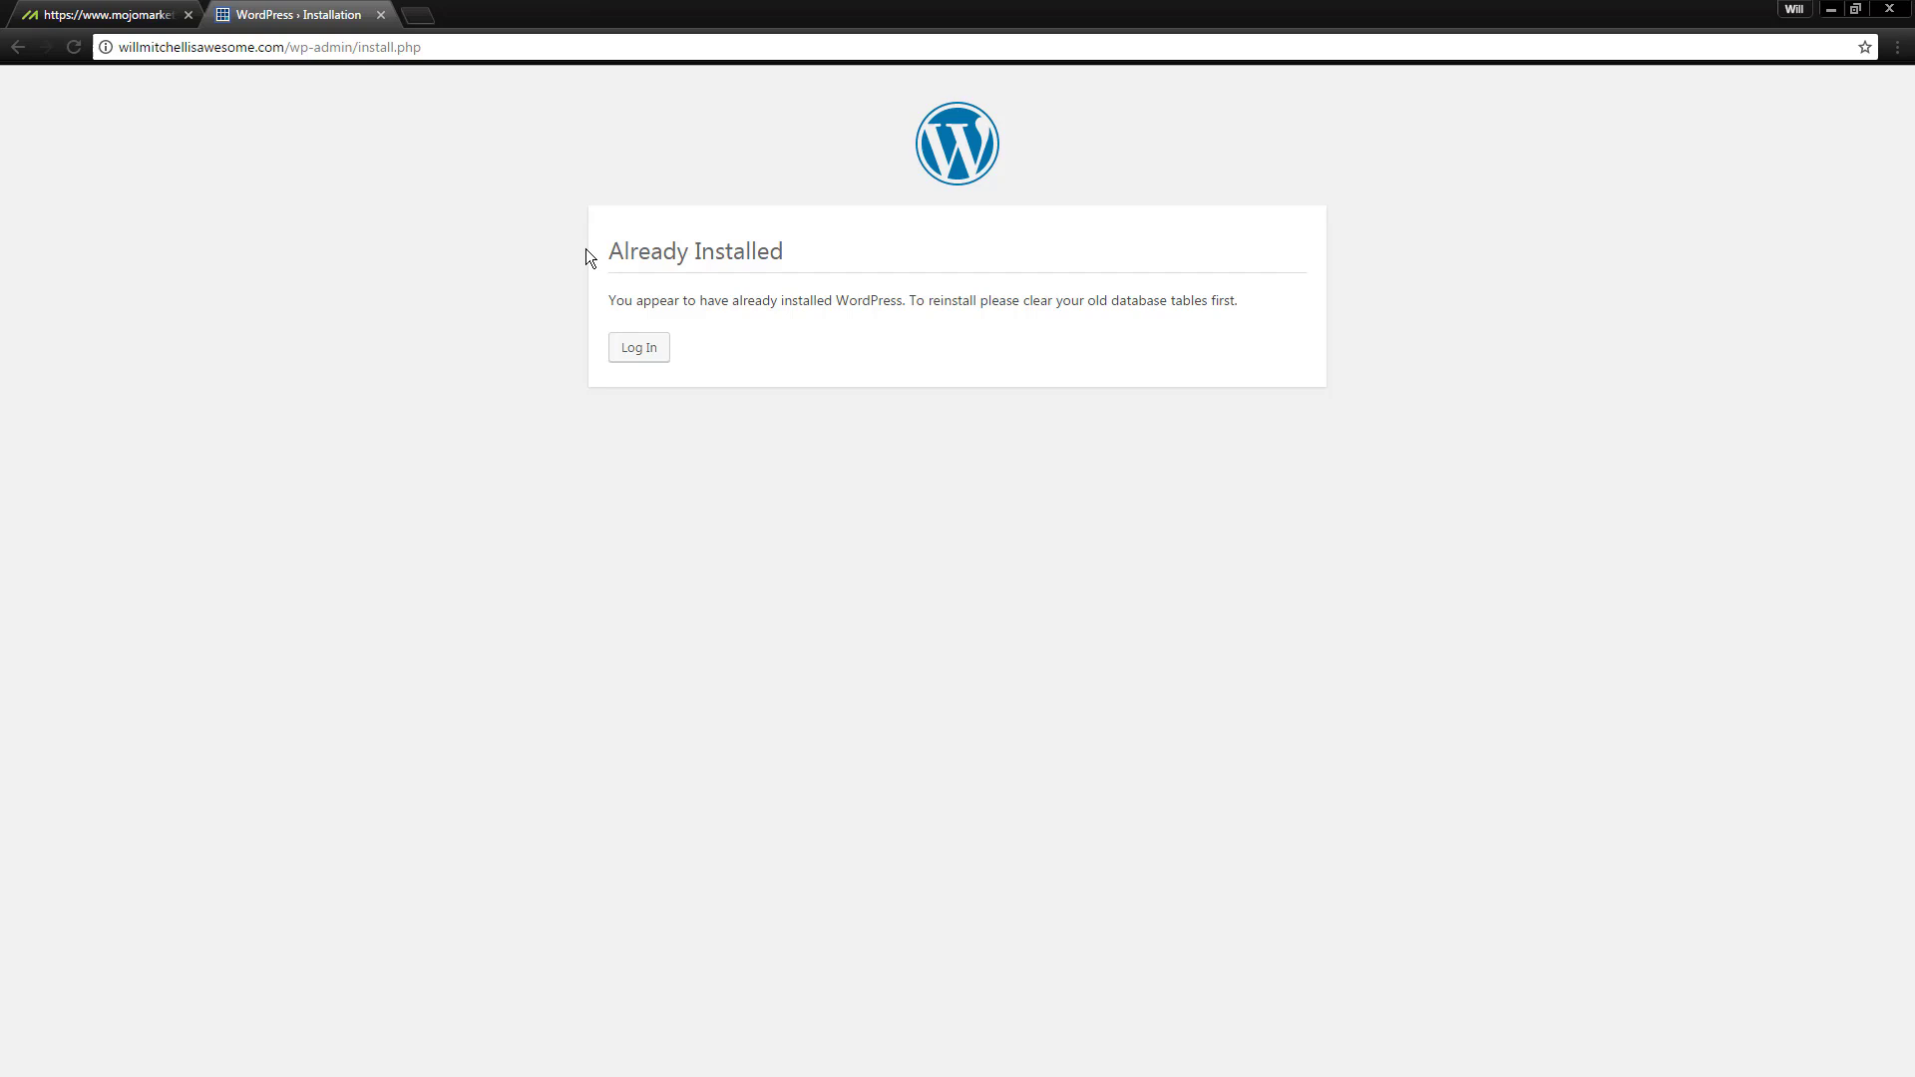
Step: Go to the WordPress login page and sign in with the admin username and password
{"action": "left_click_drag", "start_coordinate": [609, 244], "coordinate": [991, 291]}
{"action": "left_click", "coordinate": [1012, 281]}
{"action": "left_click", "coordinate": [658, 349]}
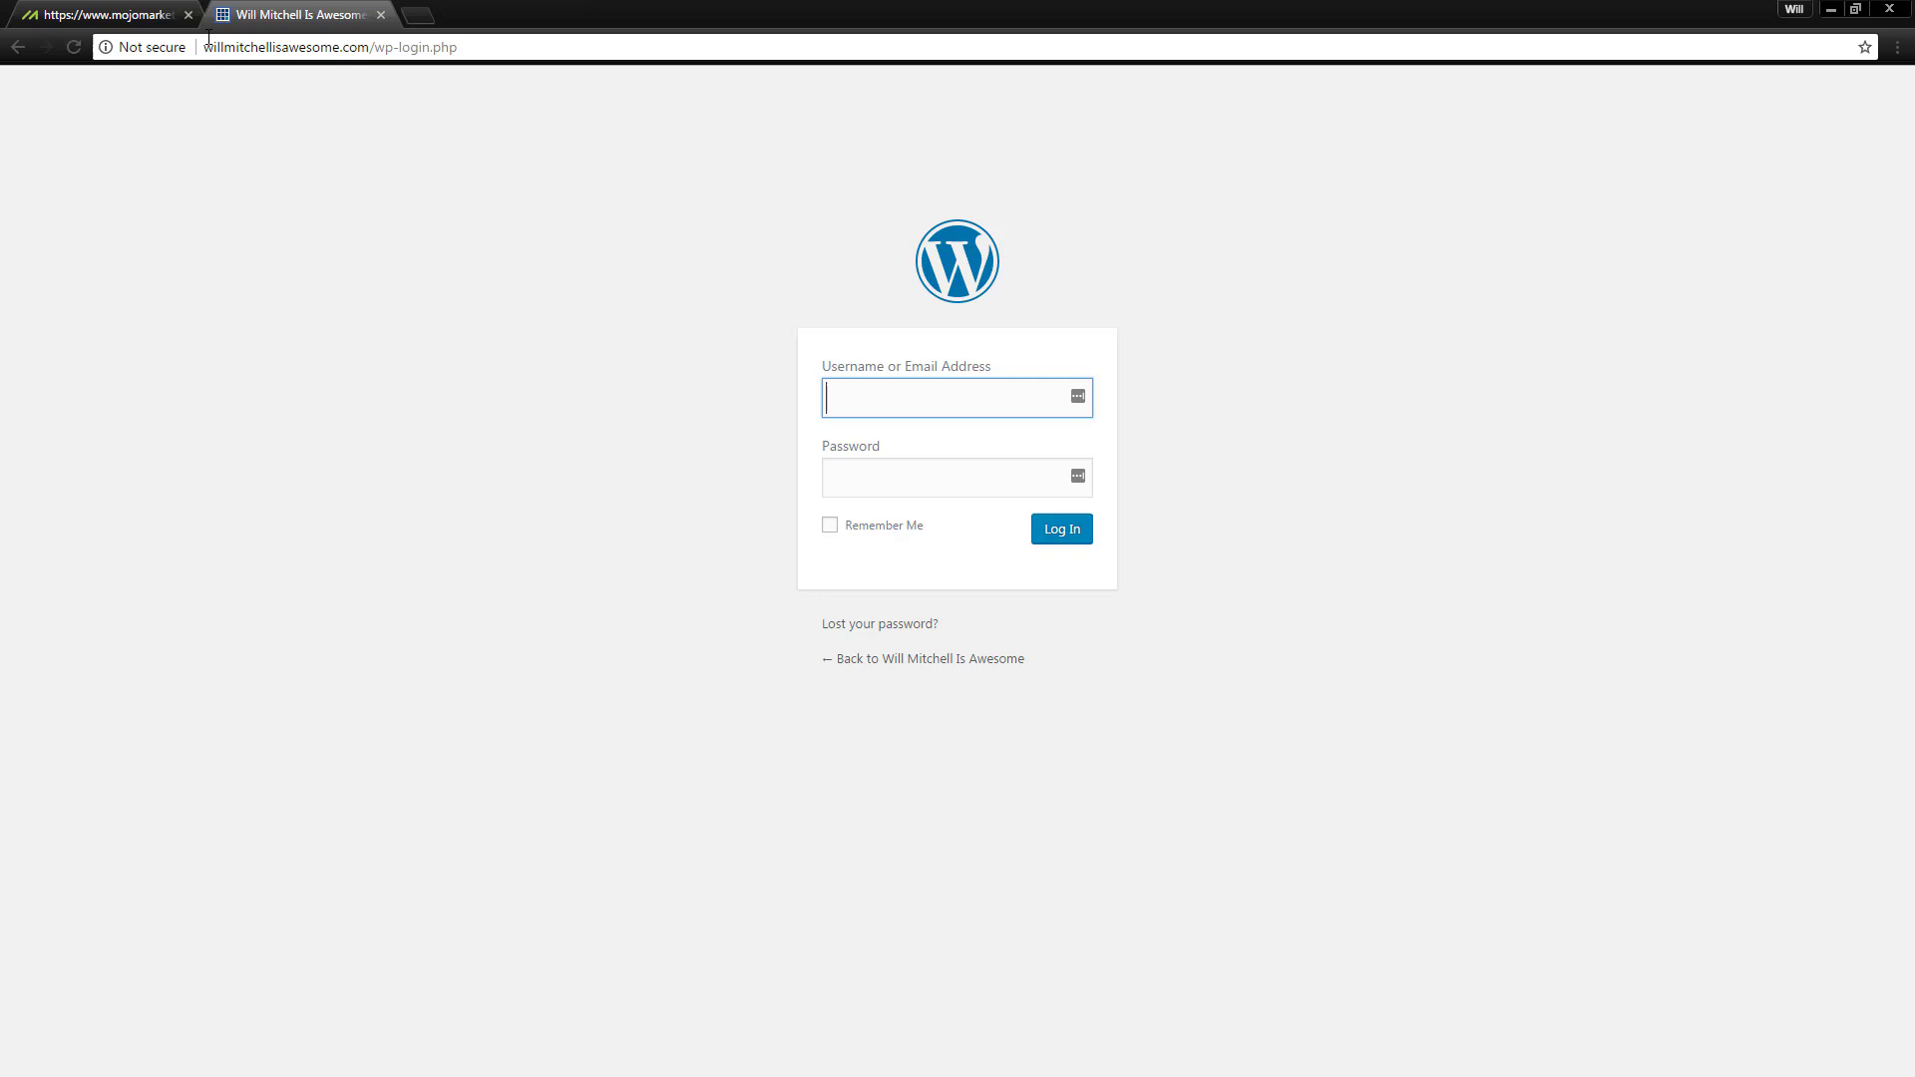
{"action": "type", "text": "wmitchell"}
{"action": "key", "text": "Tab"}
{"action": "type", "text": "•••"}
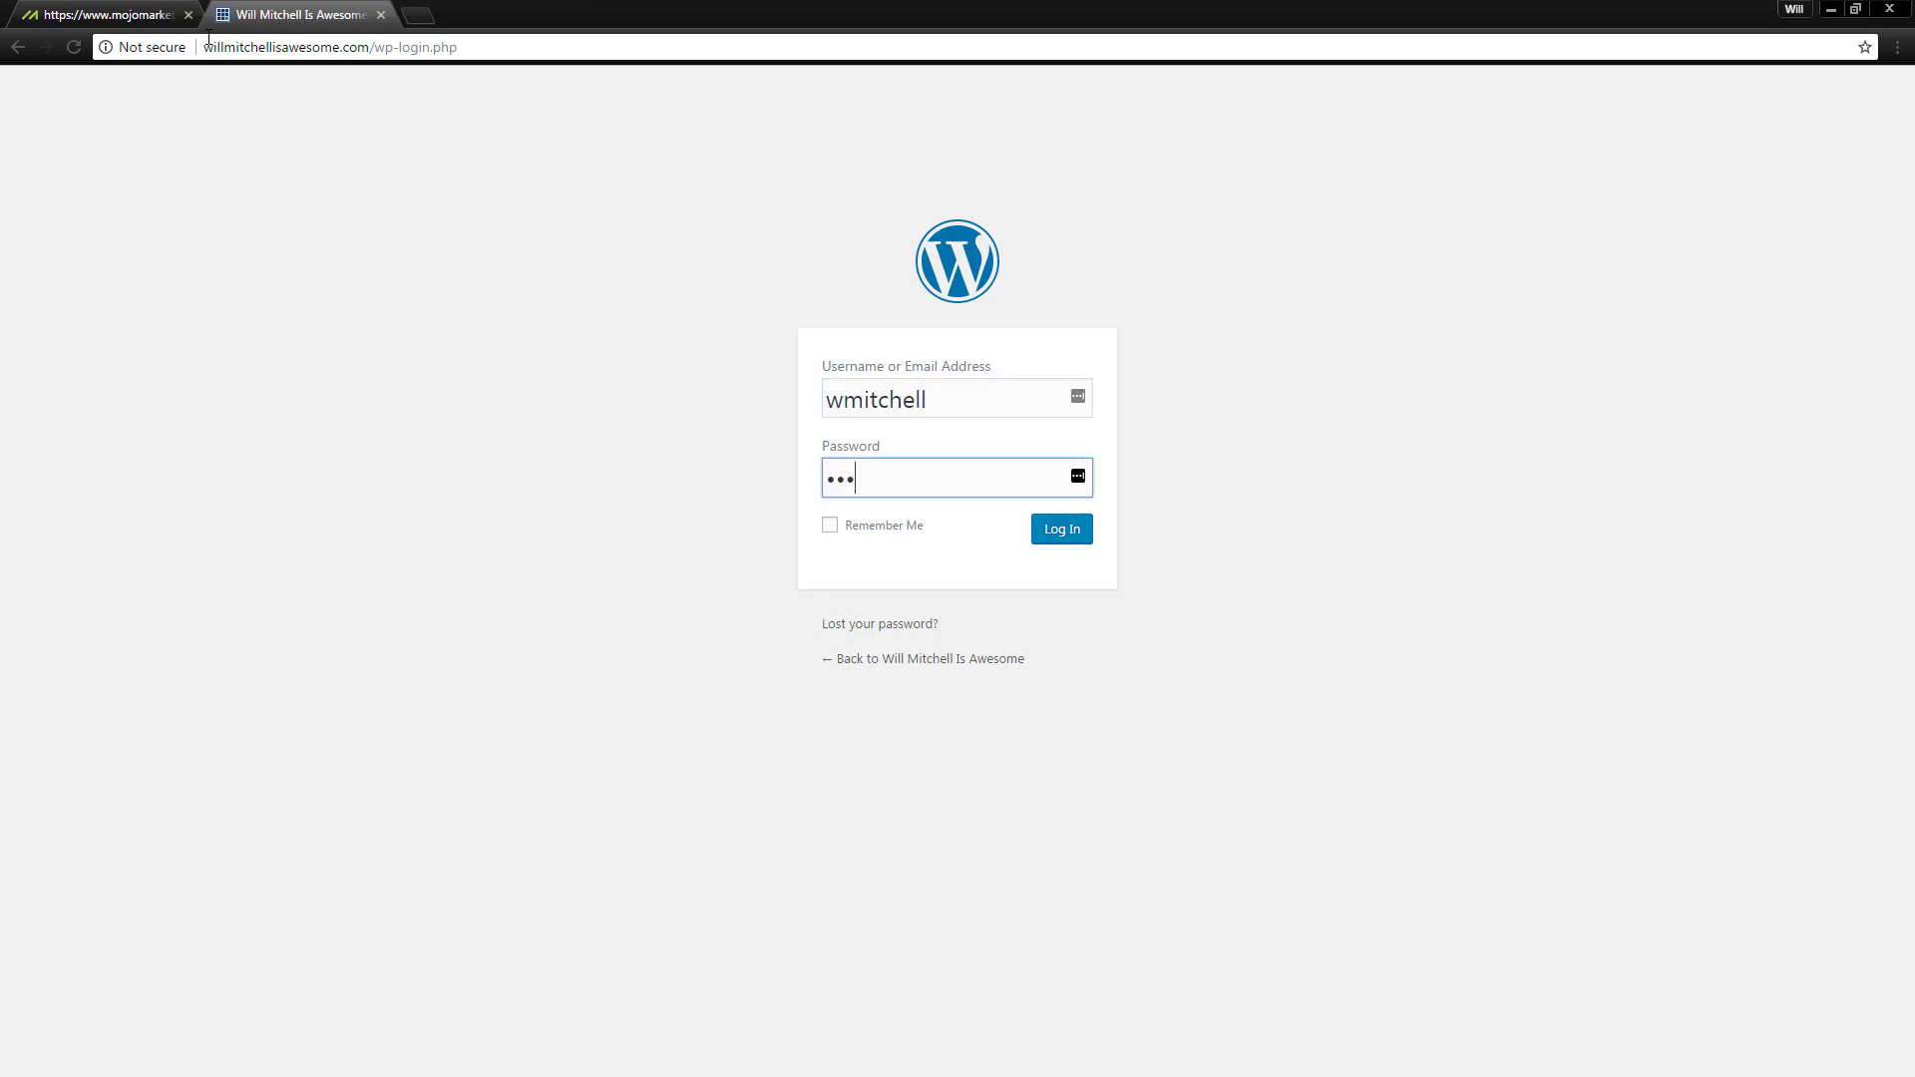
{"action": "type", "text": "•••••••"}
{"action": "key", "text": "Return"}
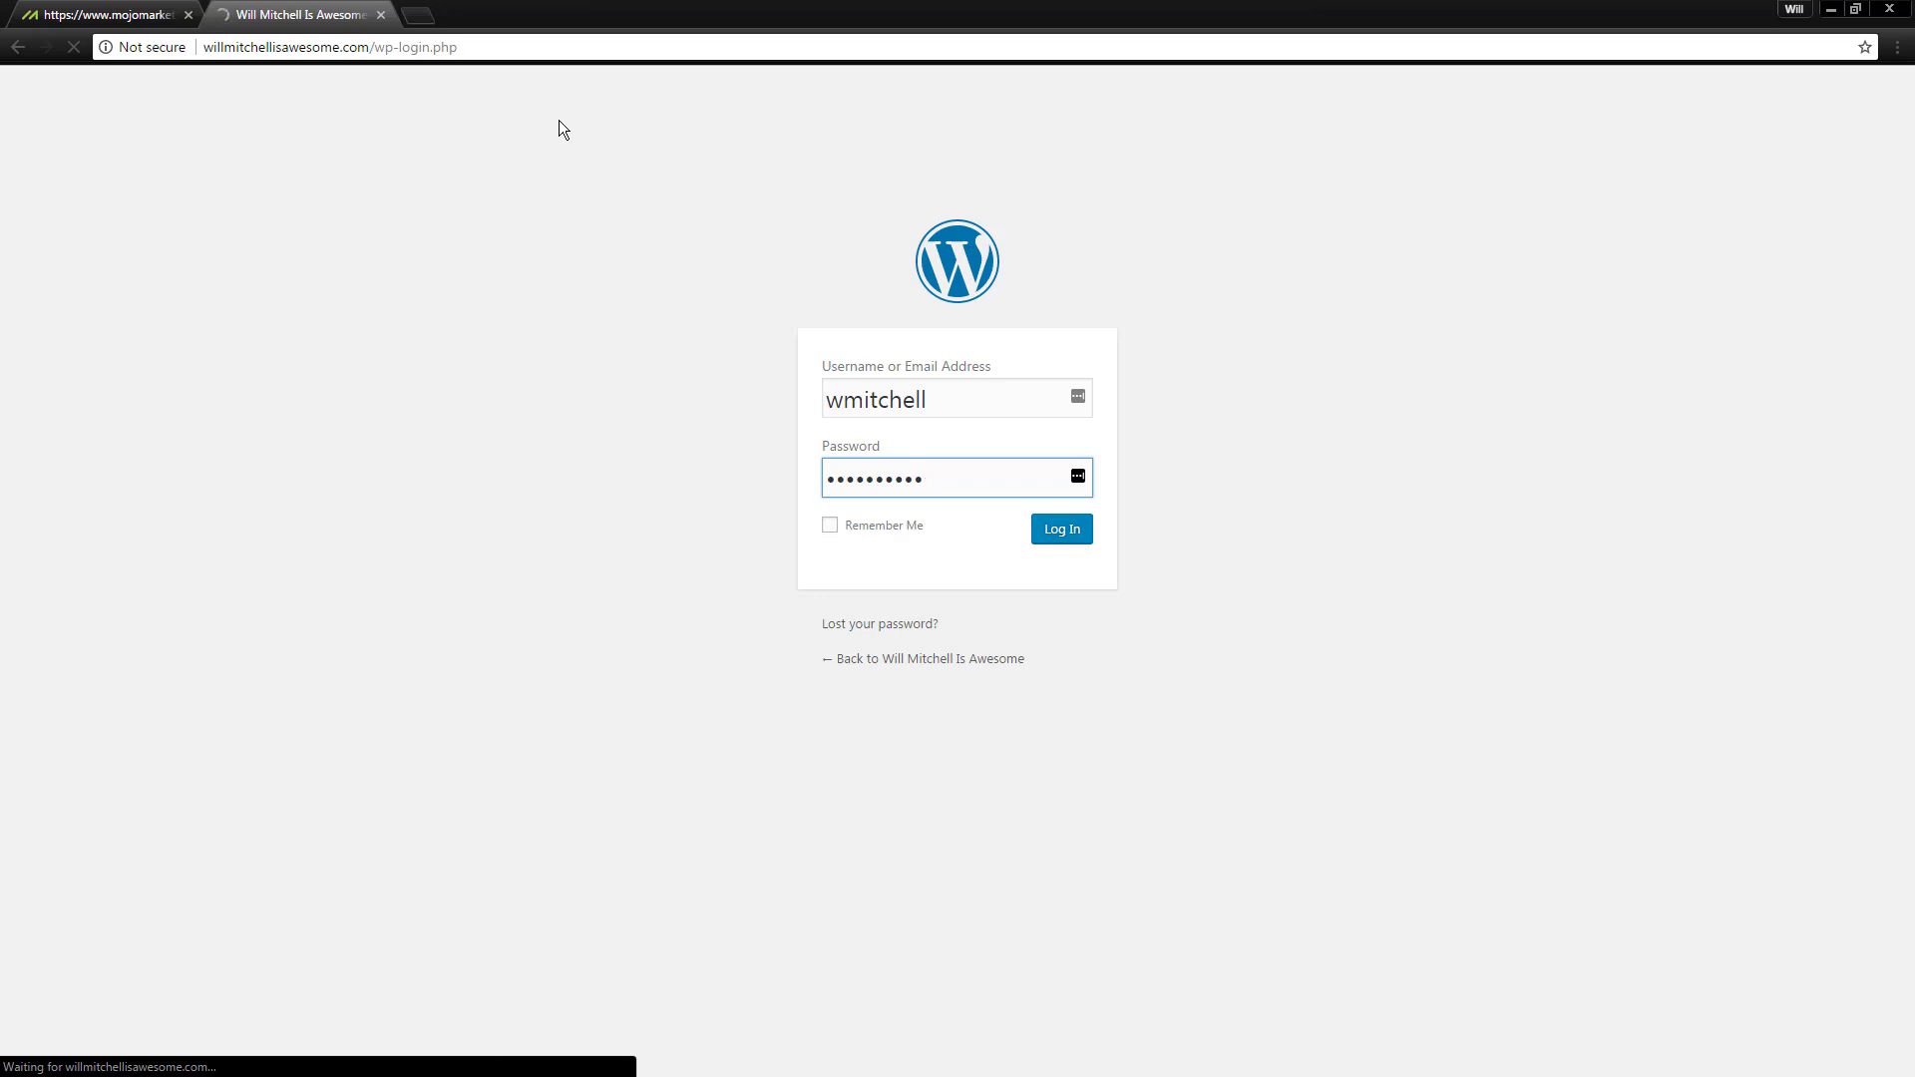
Step: Change the address from wp-login.php to wp-admin to reach the Dashboard
{"action": "left_click", "coordinate": [469, 47]}
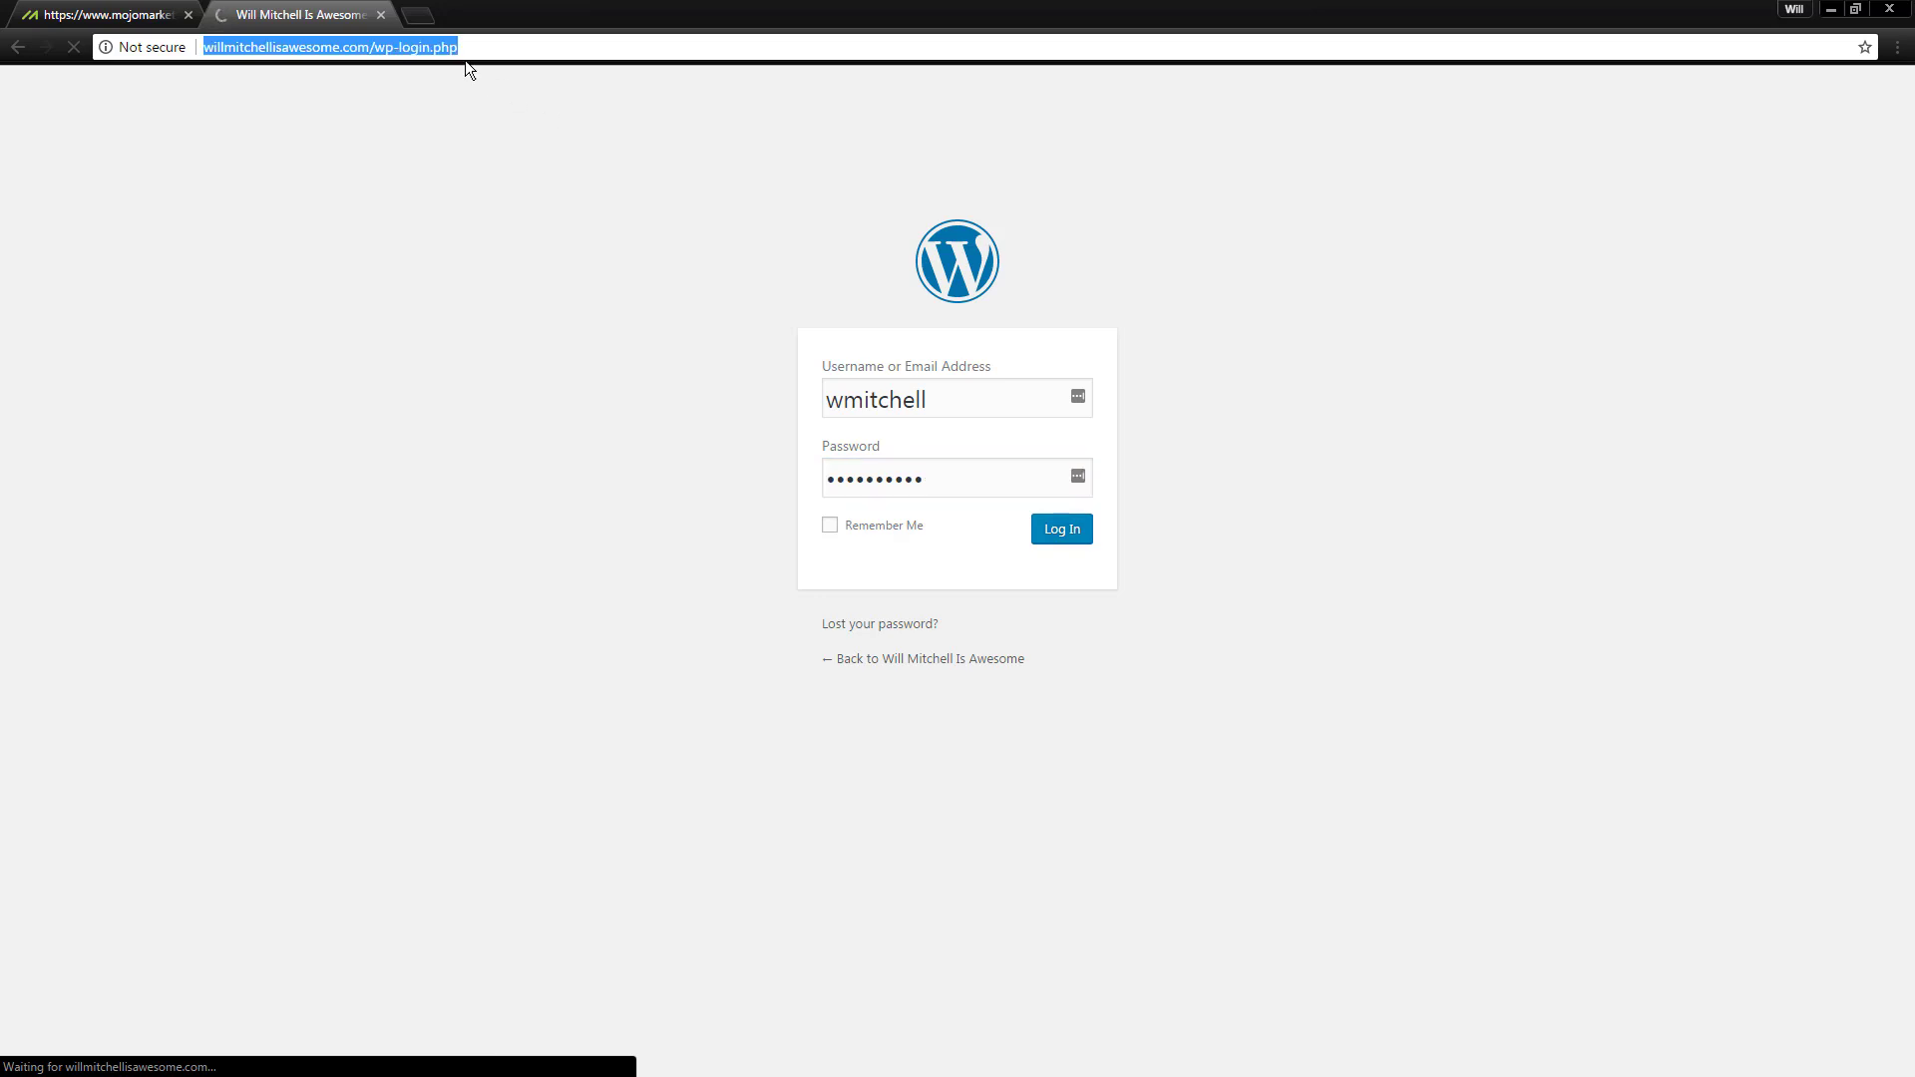
{"action": "left_click_drag", "start_coordinate": [469, 47], "coordinate": [375, 47]}
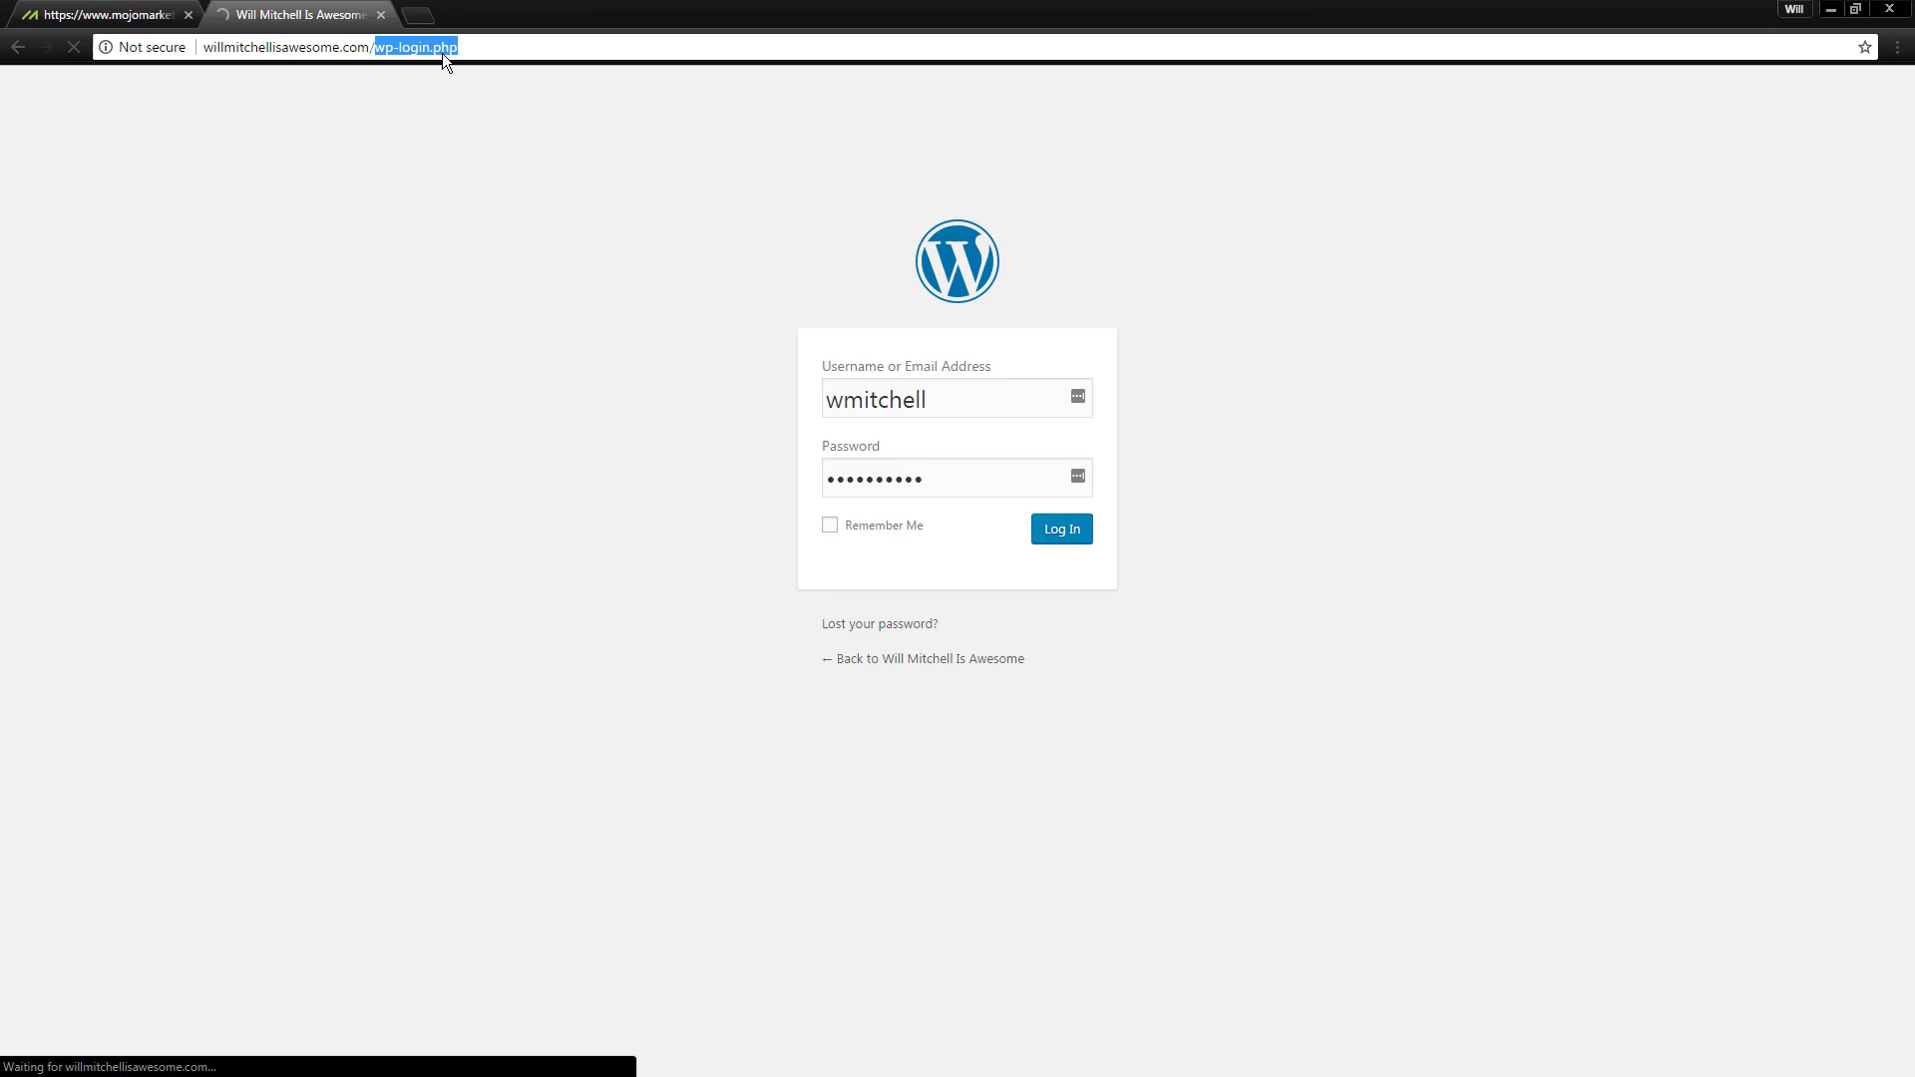
{"action": "type", "text": "wp-admin/wp-admin"}
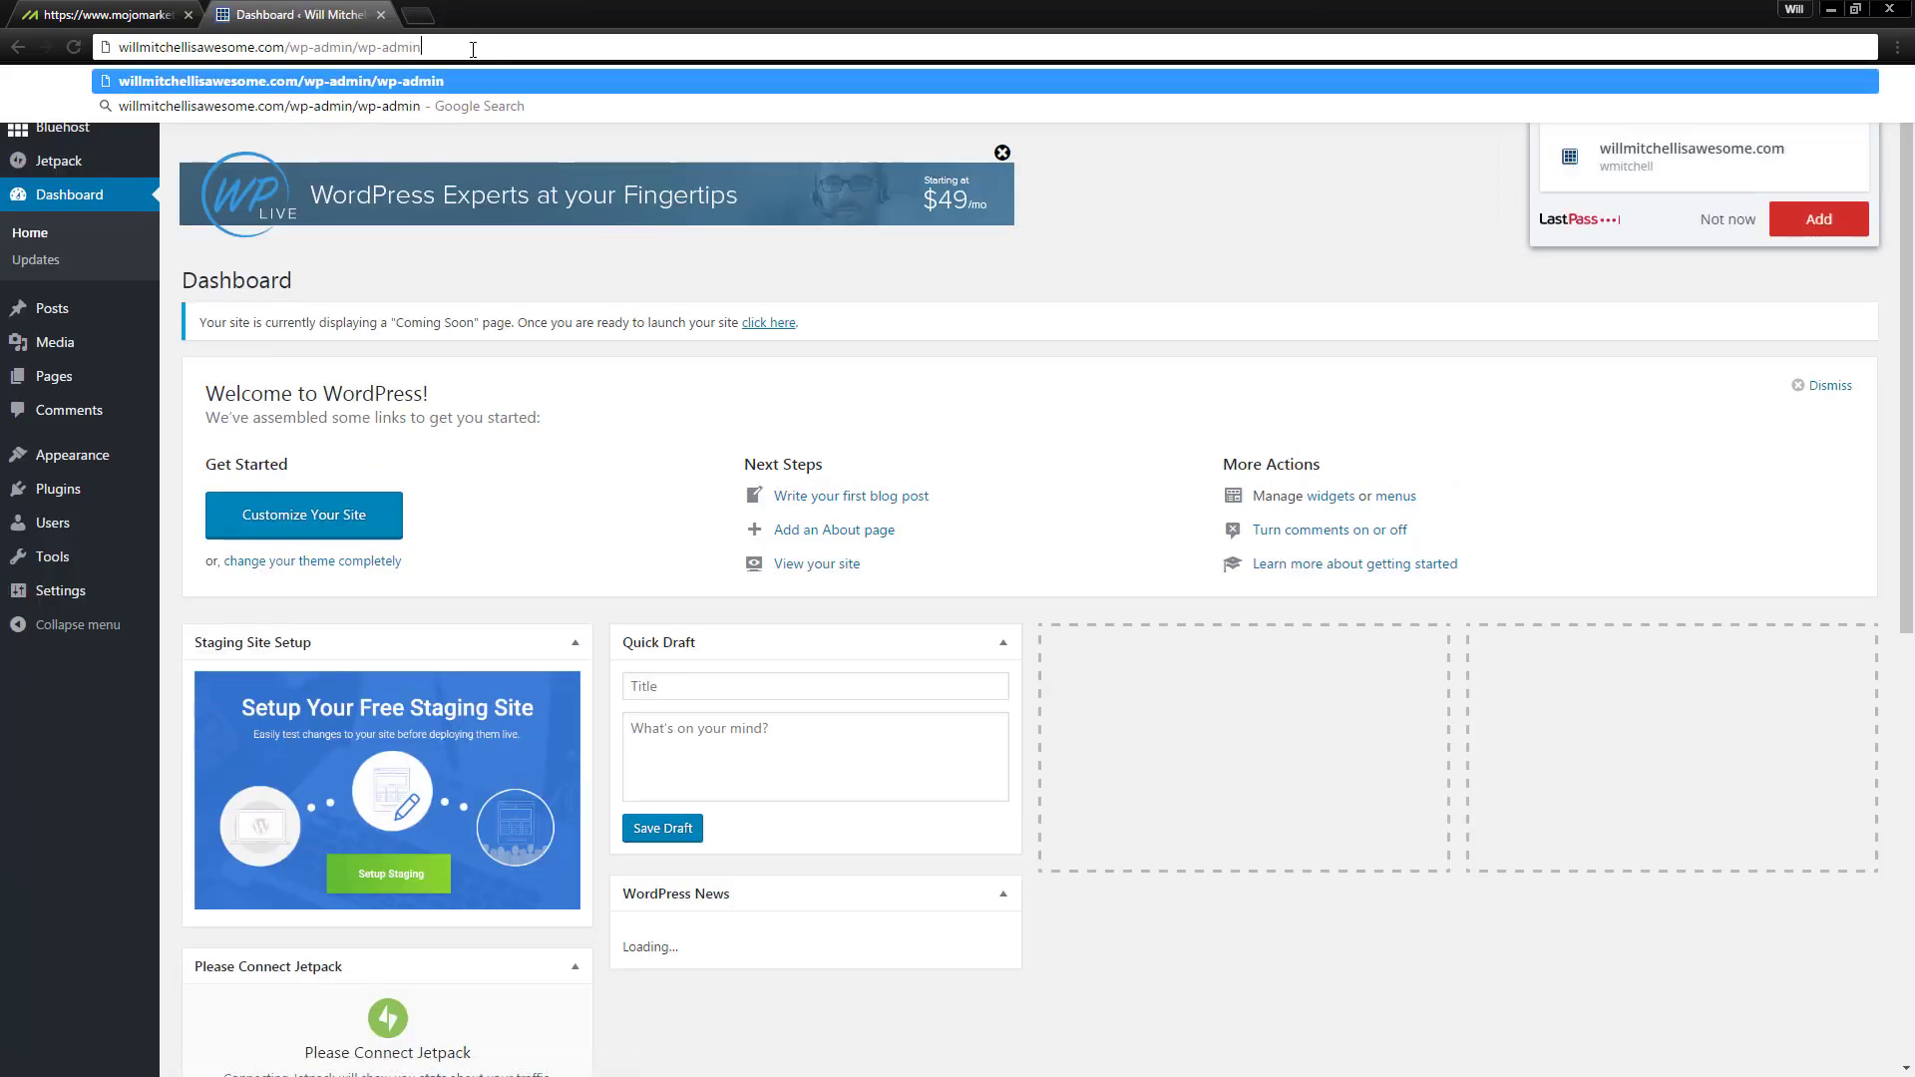
{"action": "key", "text": "BackSpace"}
{"action": "key", "text": "BackSpace"}
{"action": "key", "text": "BackSpace"}
{"action": "key", "text": "BackSpace"}
{"action": "key", "text": "BackSpace"}
{"action": "key", "text": "BackSpace"}
{"action": "key", "text": "BackSpace"}
{"action": "key", "text": "BackSpace"}
{"action": "key", "text": "BackSpace"}
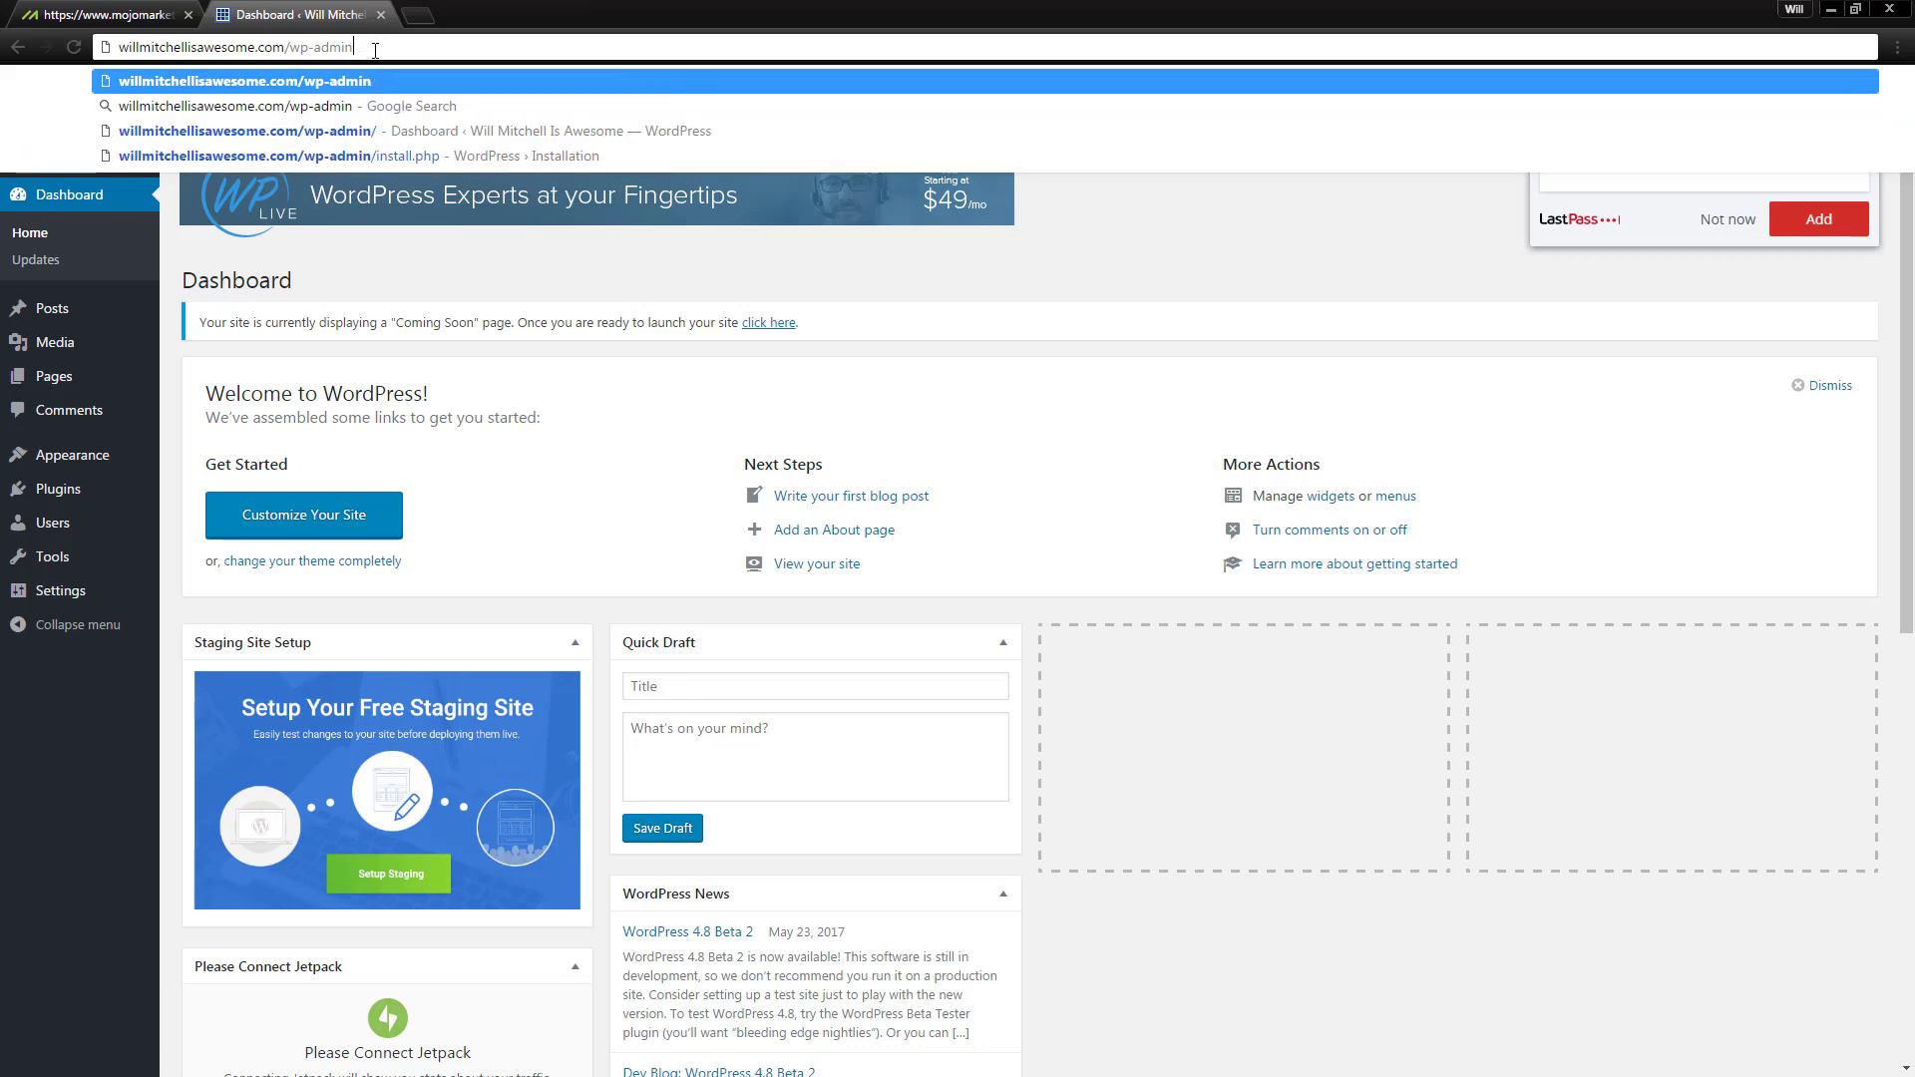
{"action": "left_click_drag", "start_coordinate": [375, 50], "coordinate": [289, 50]}
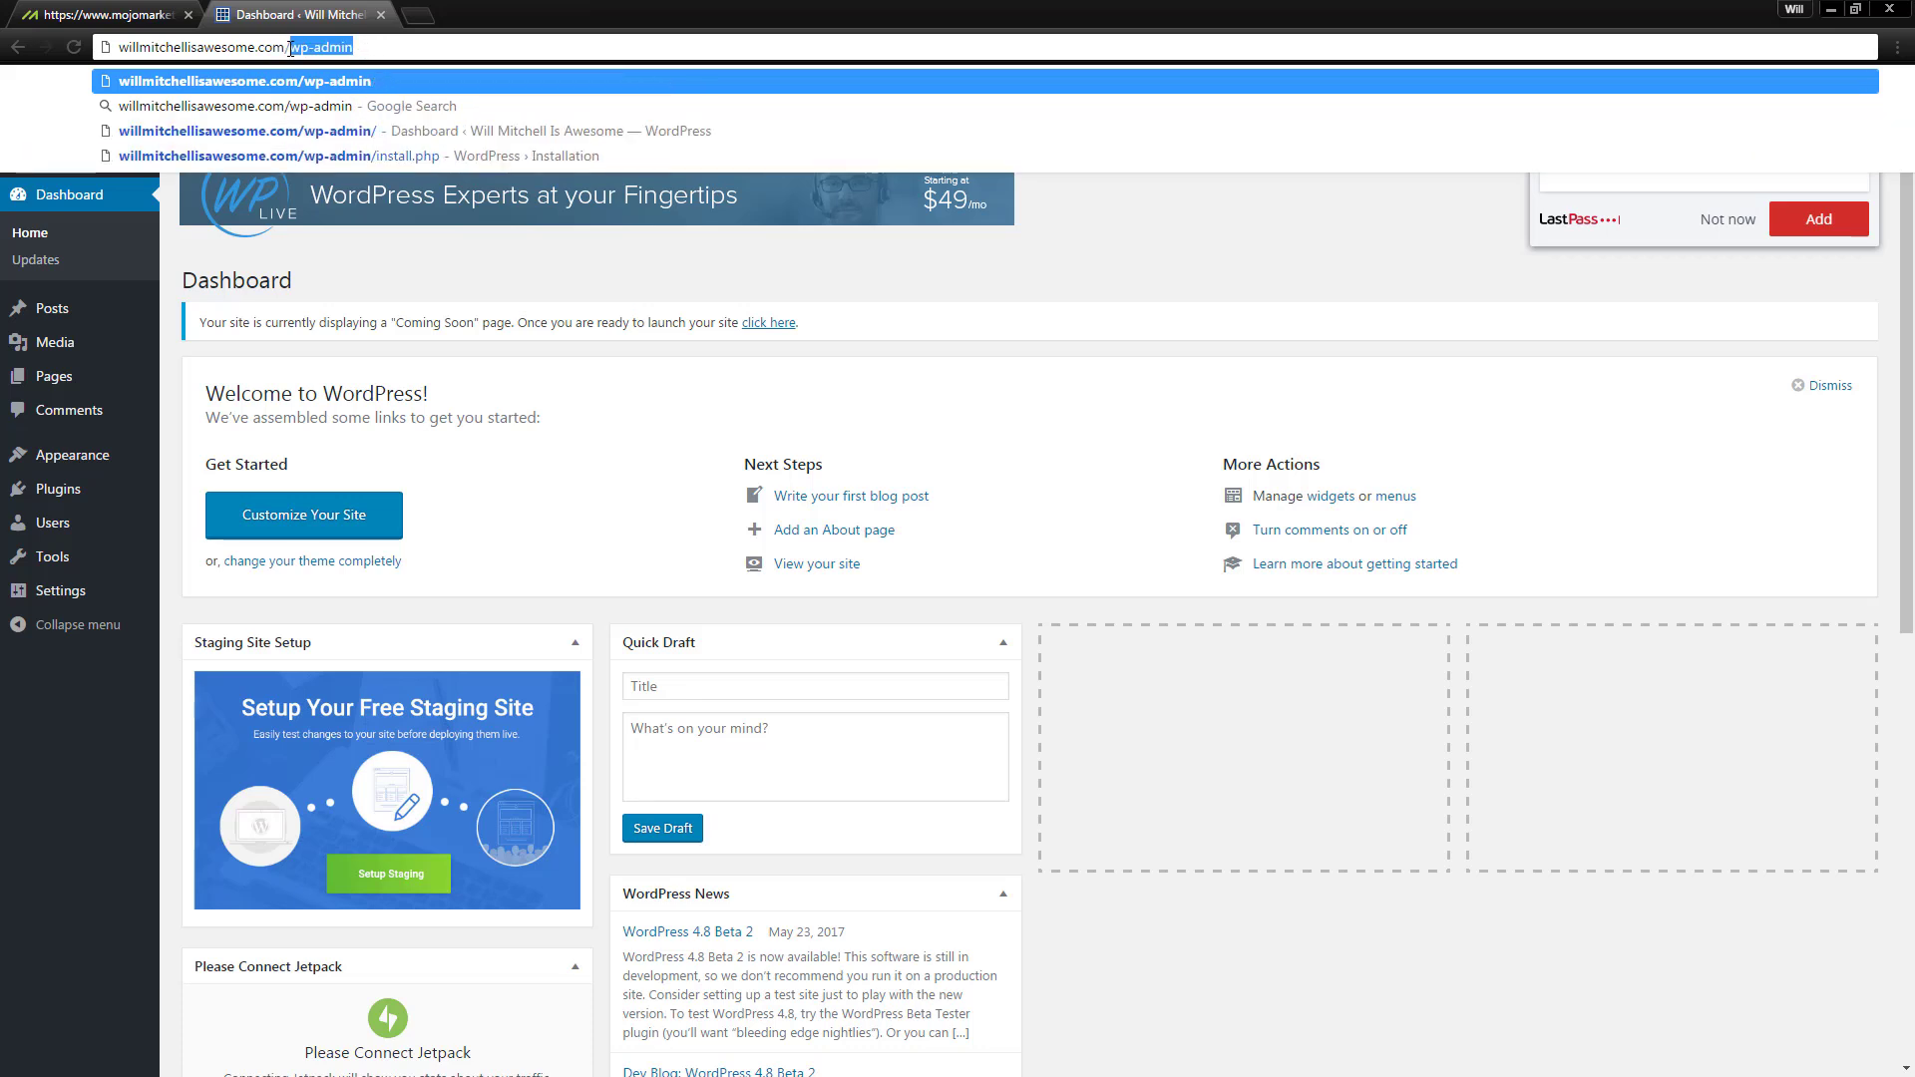
Step: Dismiss the address suggestions and the password-saving prompt
{"action": "left_click", "coordinate": [1121, 477]}
{"action": "left_click", "coordinate": [1727, 219]}
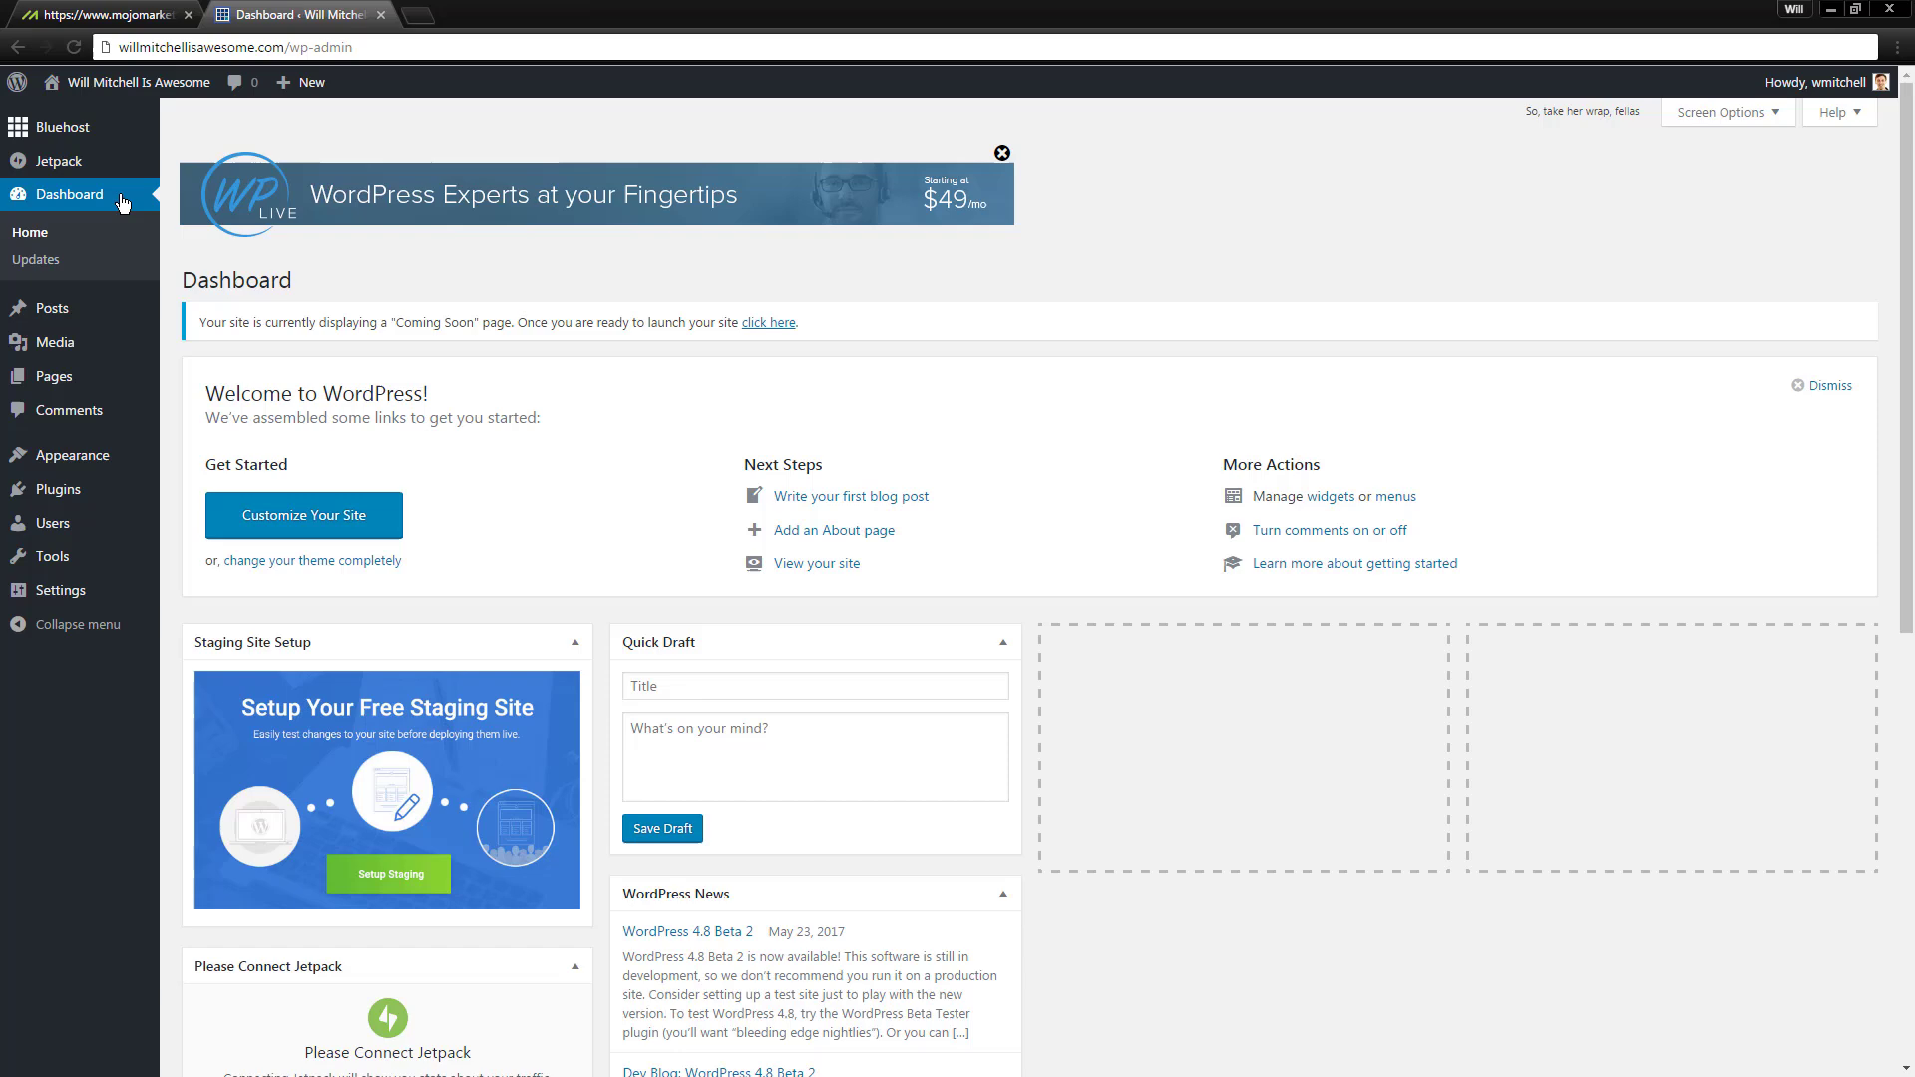
{"action": "scroll", "coordinate": [109, 292], "scroll_direction": "down", "scroll_amount": 4}
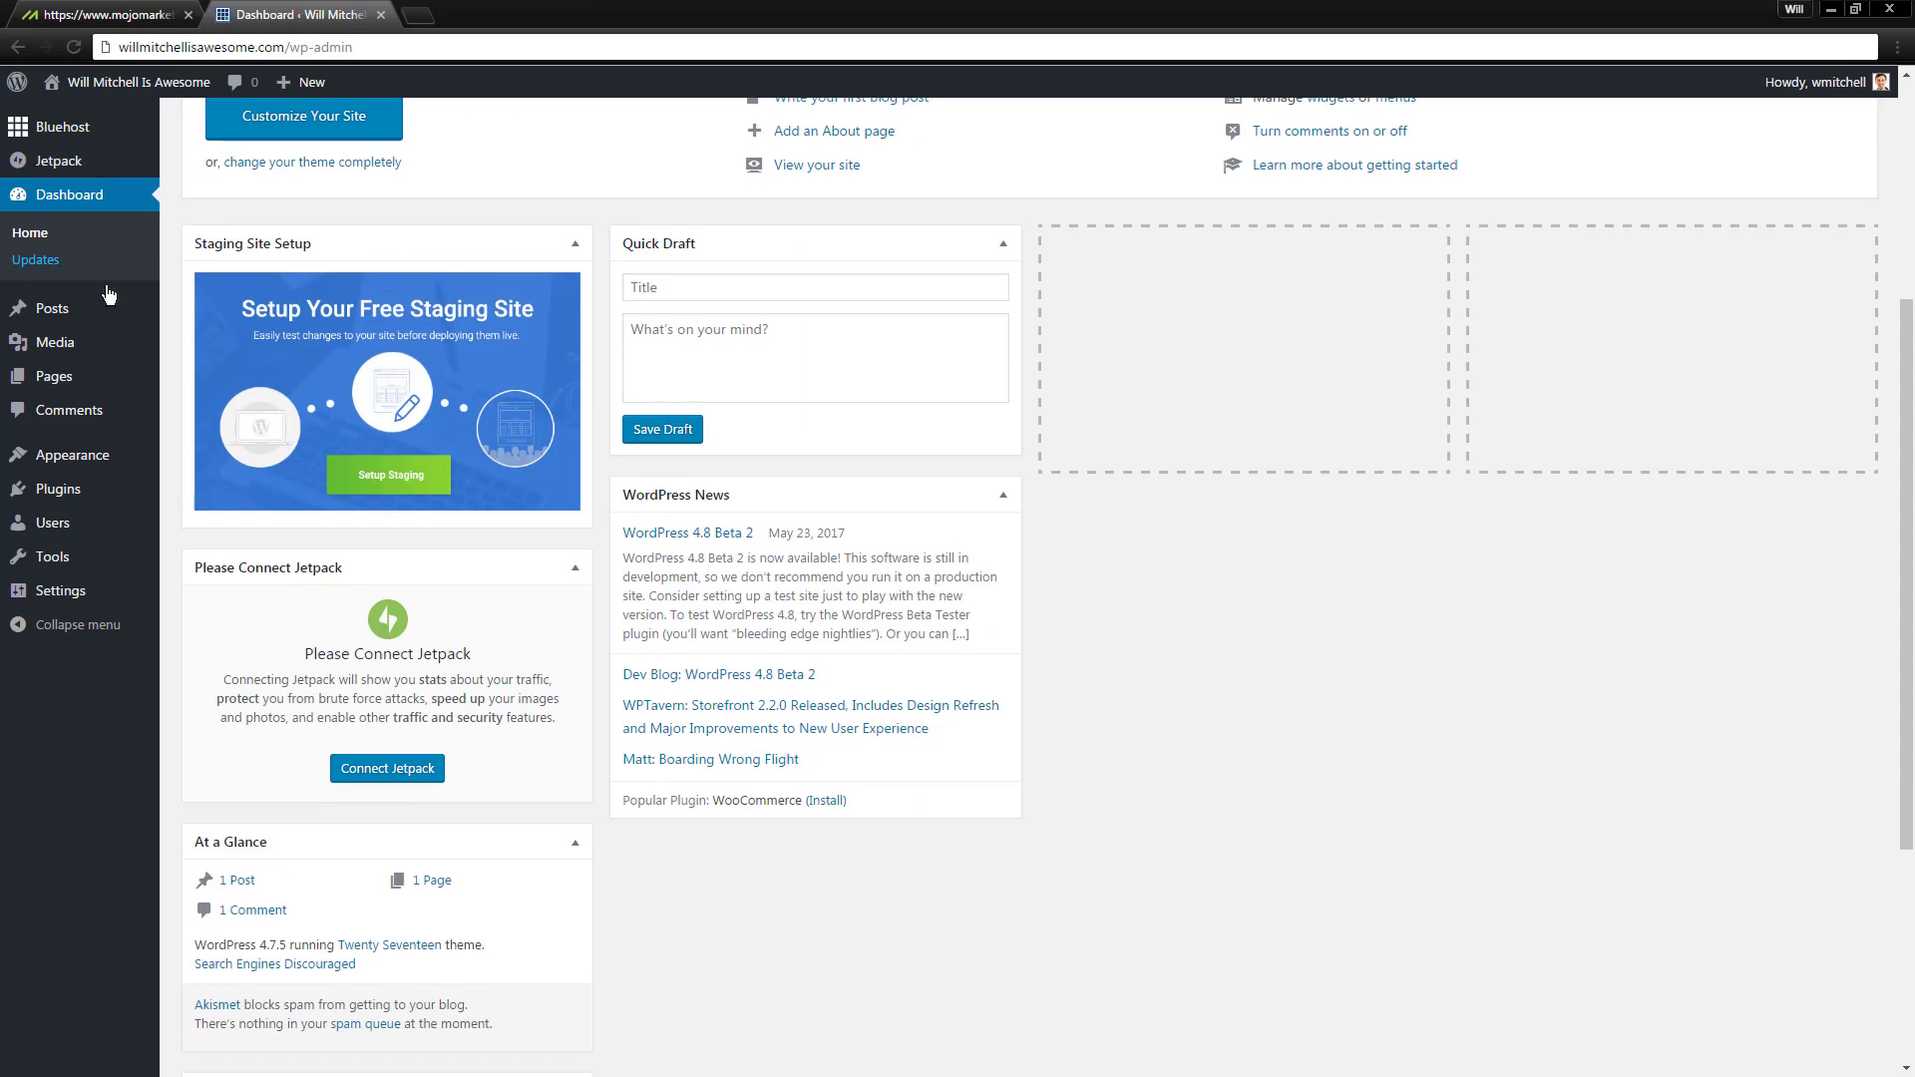
{"action": "mouse_move", "coordinate": [50, 314]}
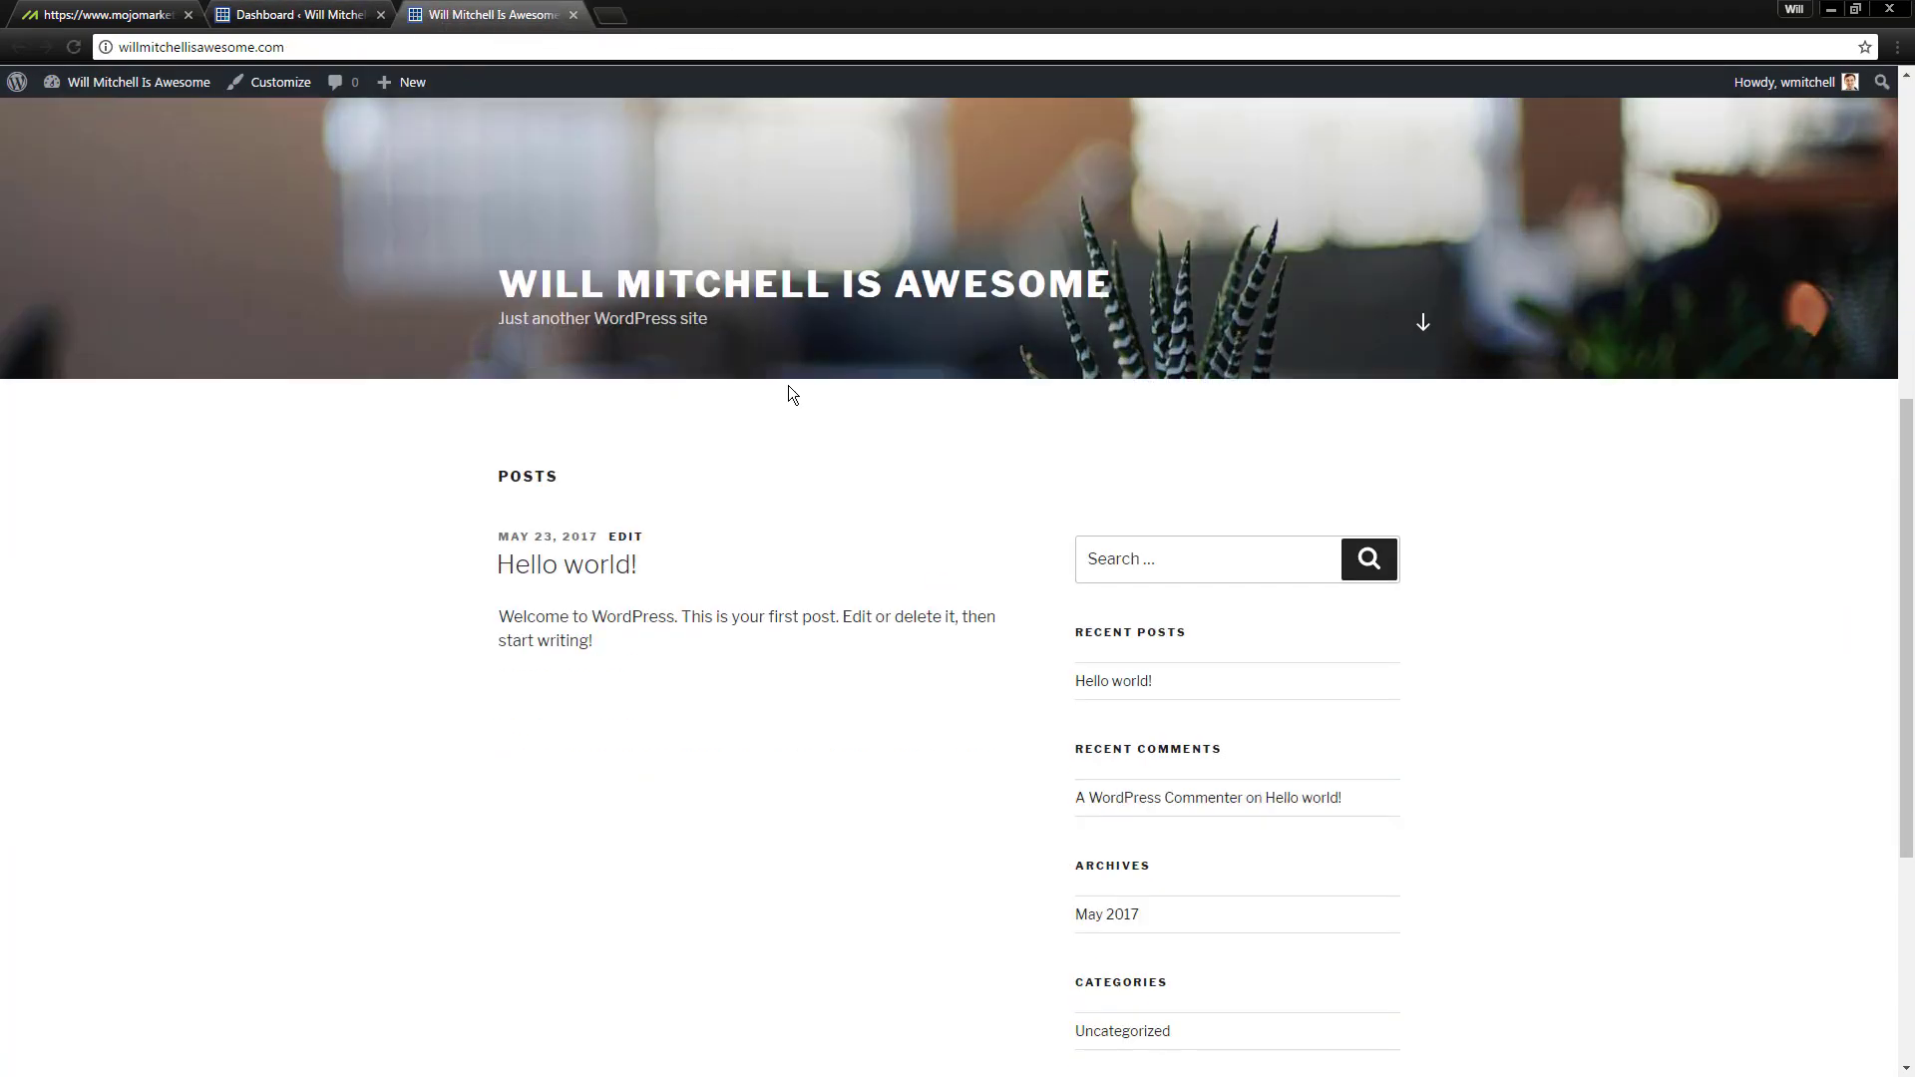
Step: Browse the live site's Hello world! post, then return to the Dashboard tab
{"action": "scroll", "coordinate": [936, 411], "scroll_direction": "down", "scroll_amount": 2}
{"action": "scroll", "coordinate": [935, 412], "scroll_direction": "down", "scroll_amount": 3}
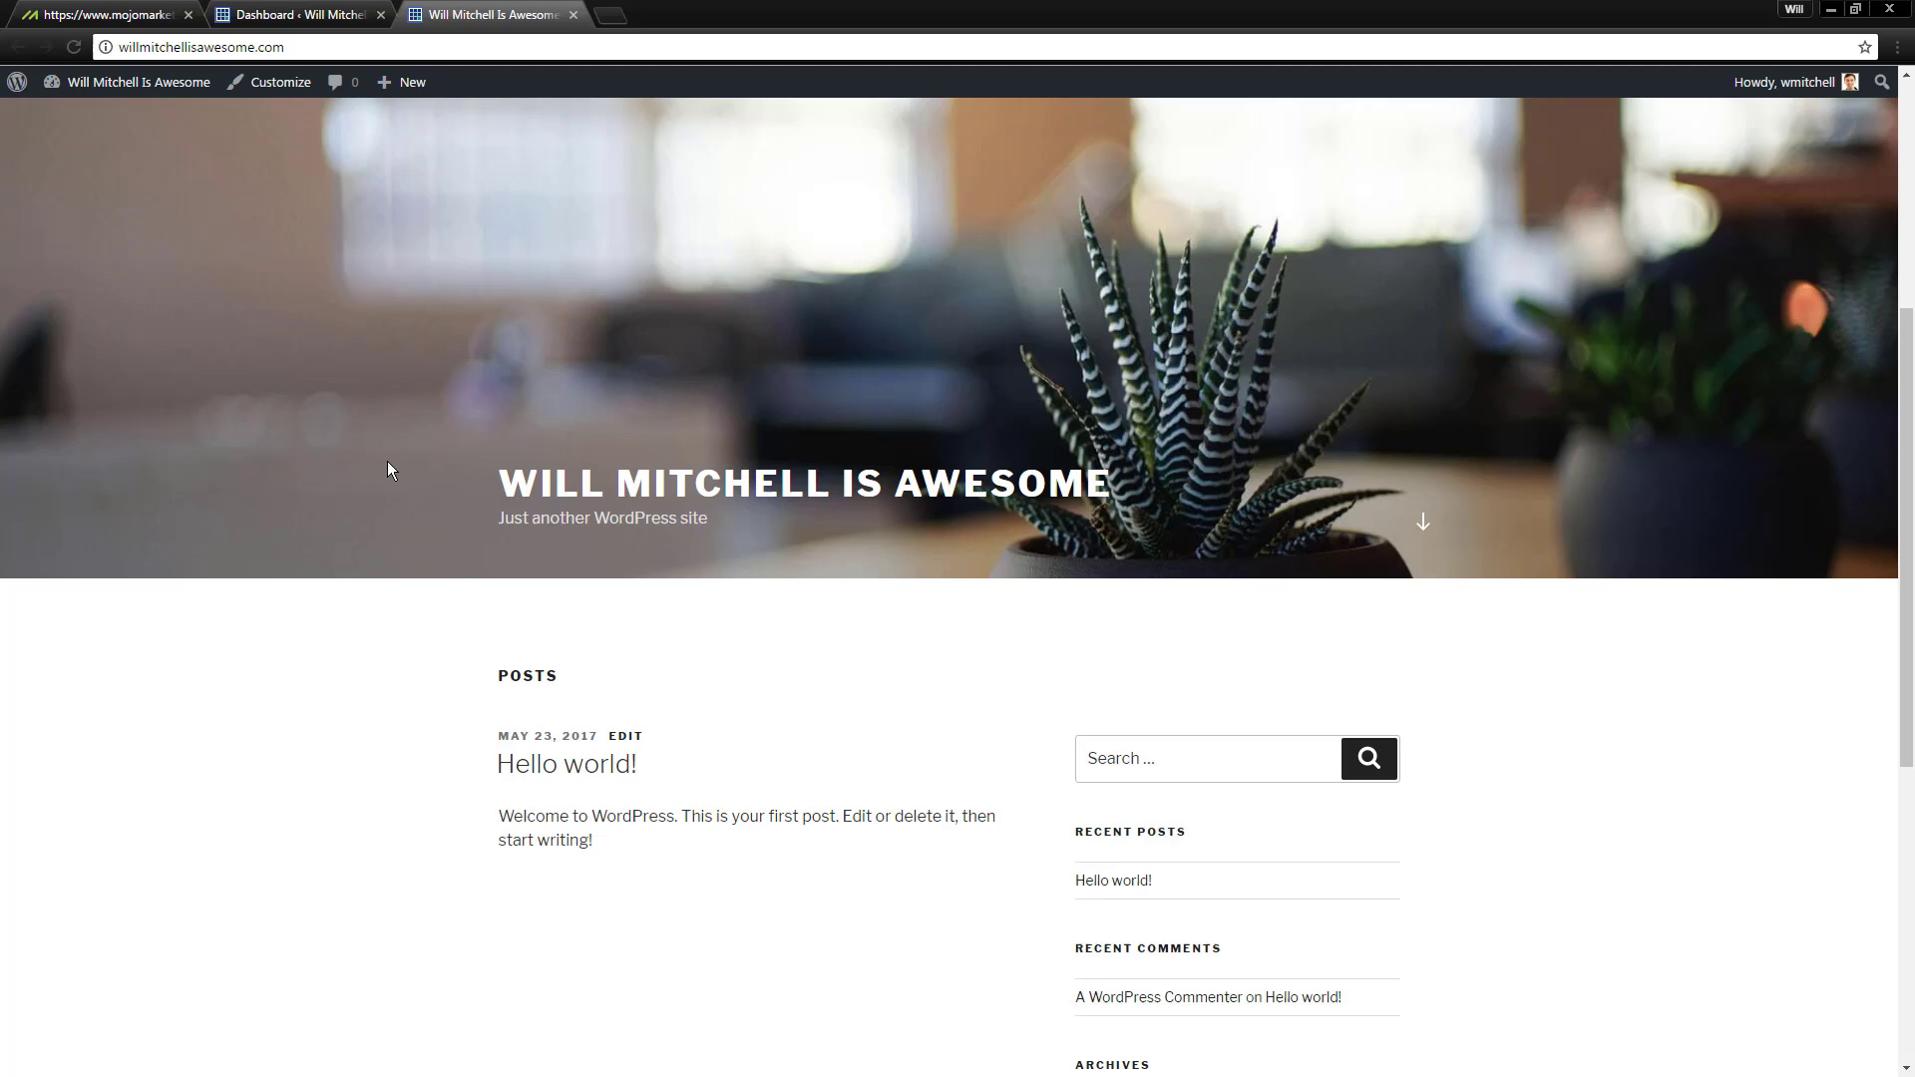
{"action": "left_click_drag", "start_coordinate": [388, 470], "coordinate": [1209, 526]}
{"action": "left_click", "coordinate": [678, 688]}
{"action": "scroll", "coordinate": [547, 659], "scroll_direction": "down", "scroll_amount": 7}
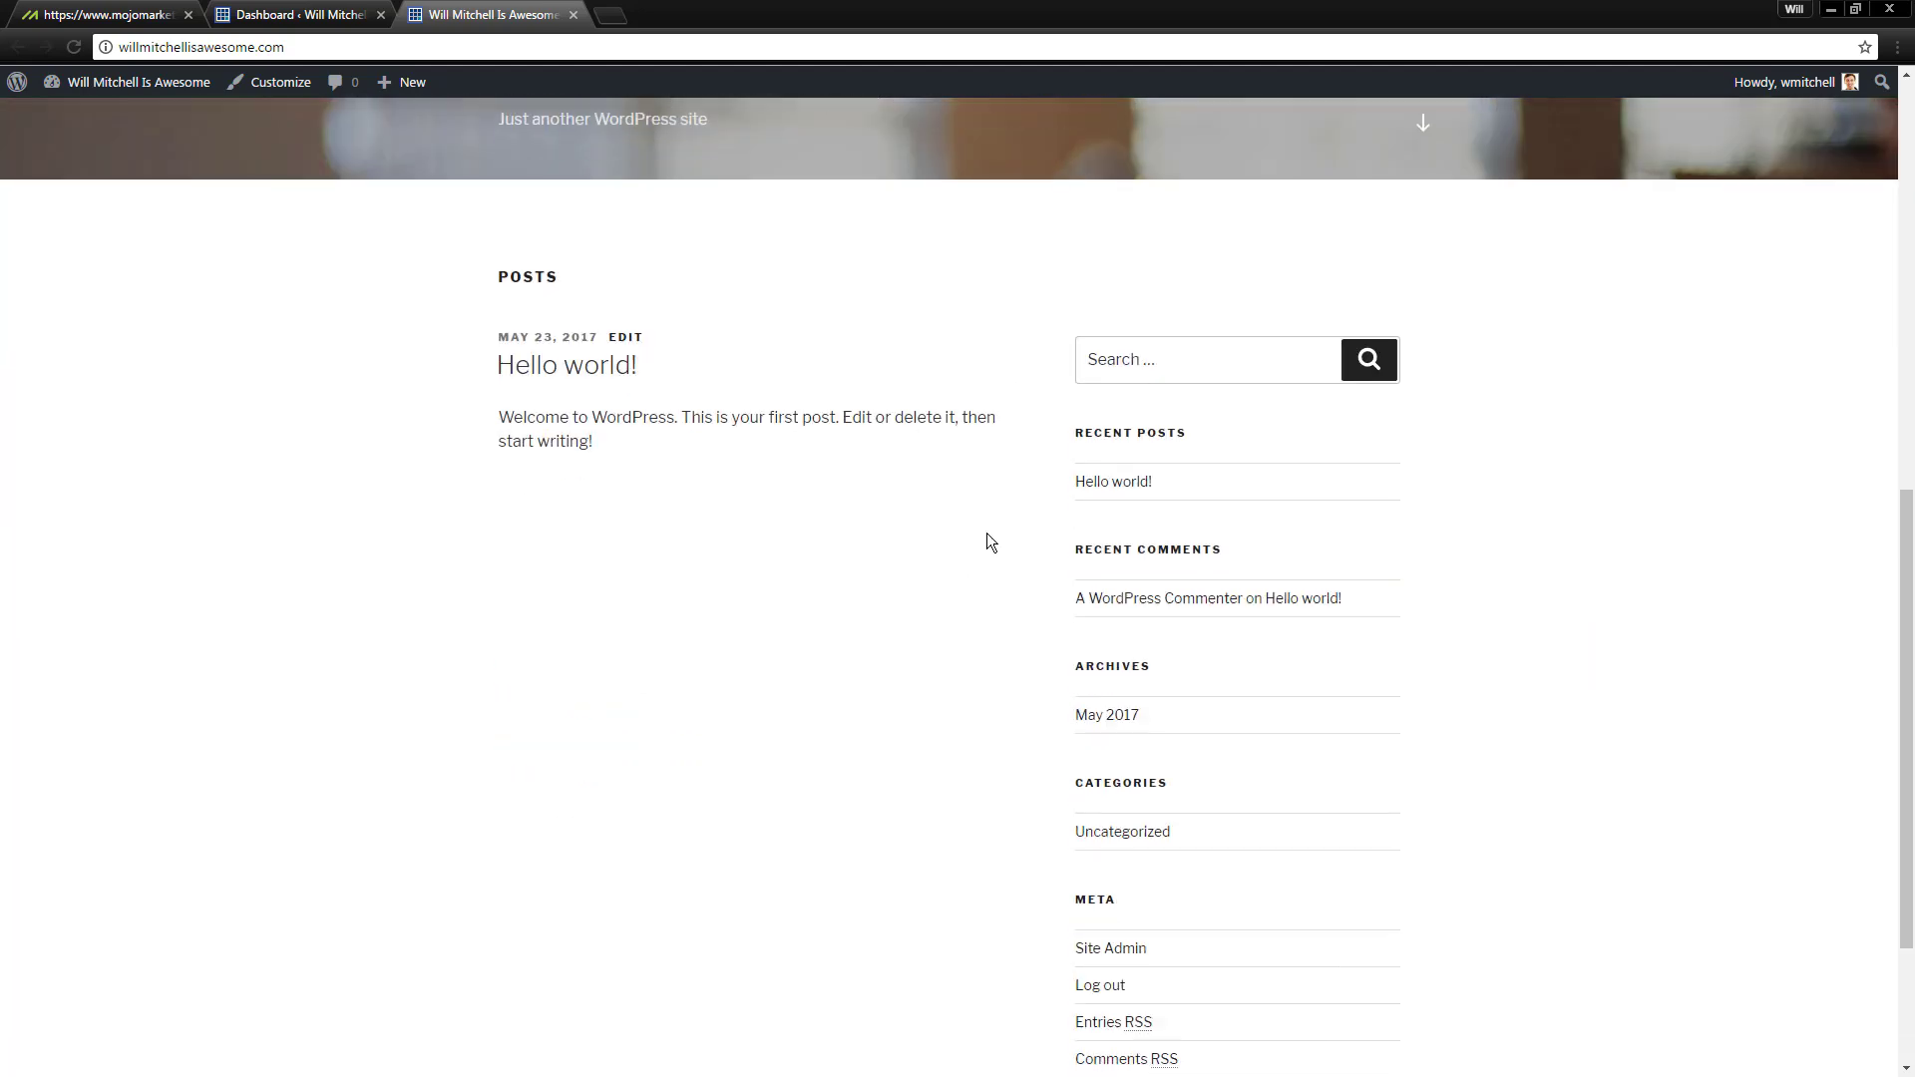
{"action": "scroll", "coordinate": [1009, 496], "scroll_direction": "up", "scroll_amount": 6}
{"action": "left_click", "coordinate": [225, 12]}
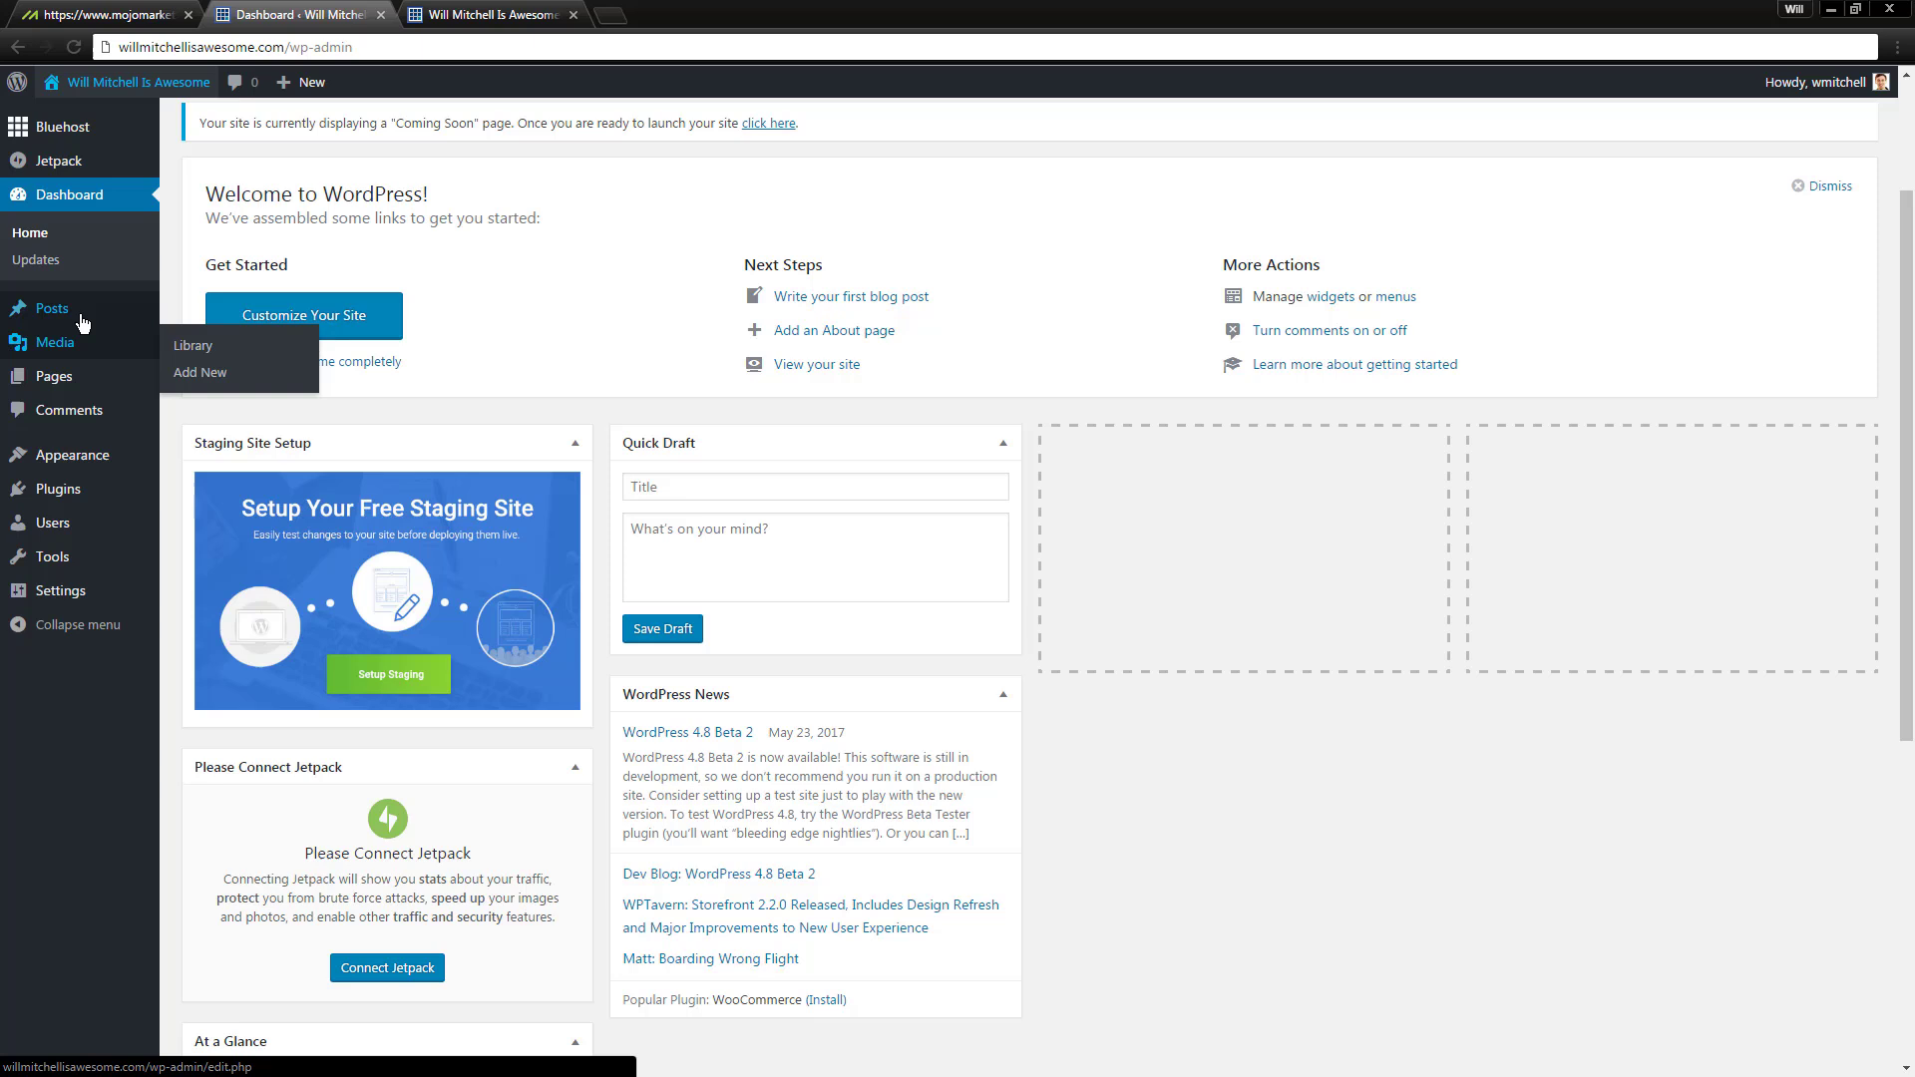
Step: Publish a new post titled 'Welcome to my new site!' with body 'Thanks for checking it out'
{"action": "left_click", "coordinate": [83, 321]}
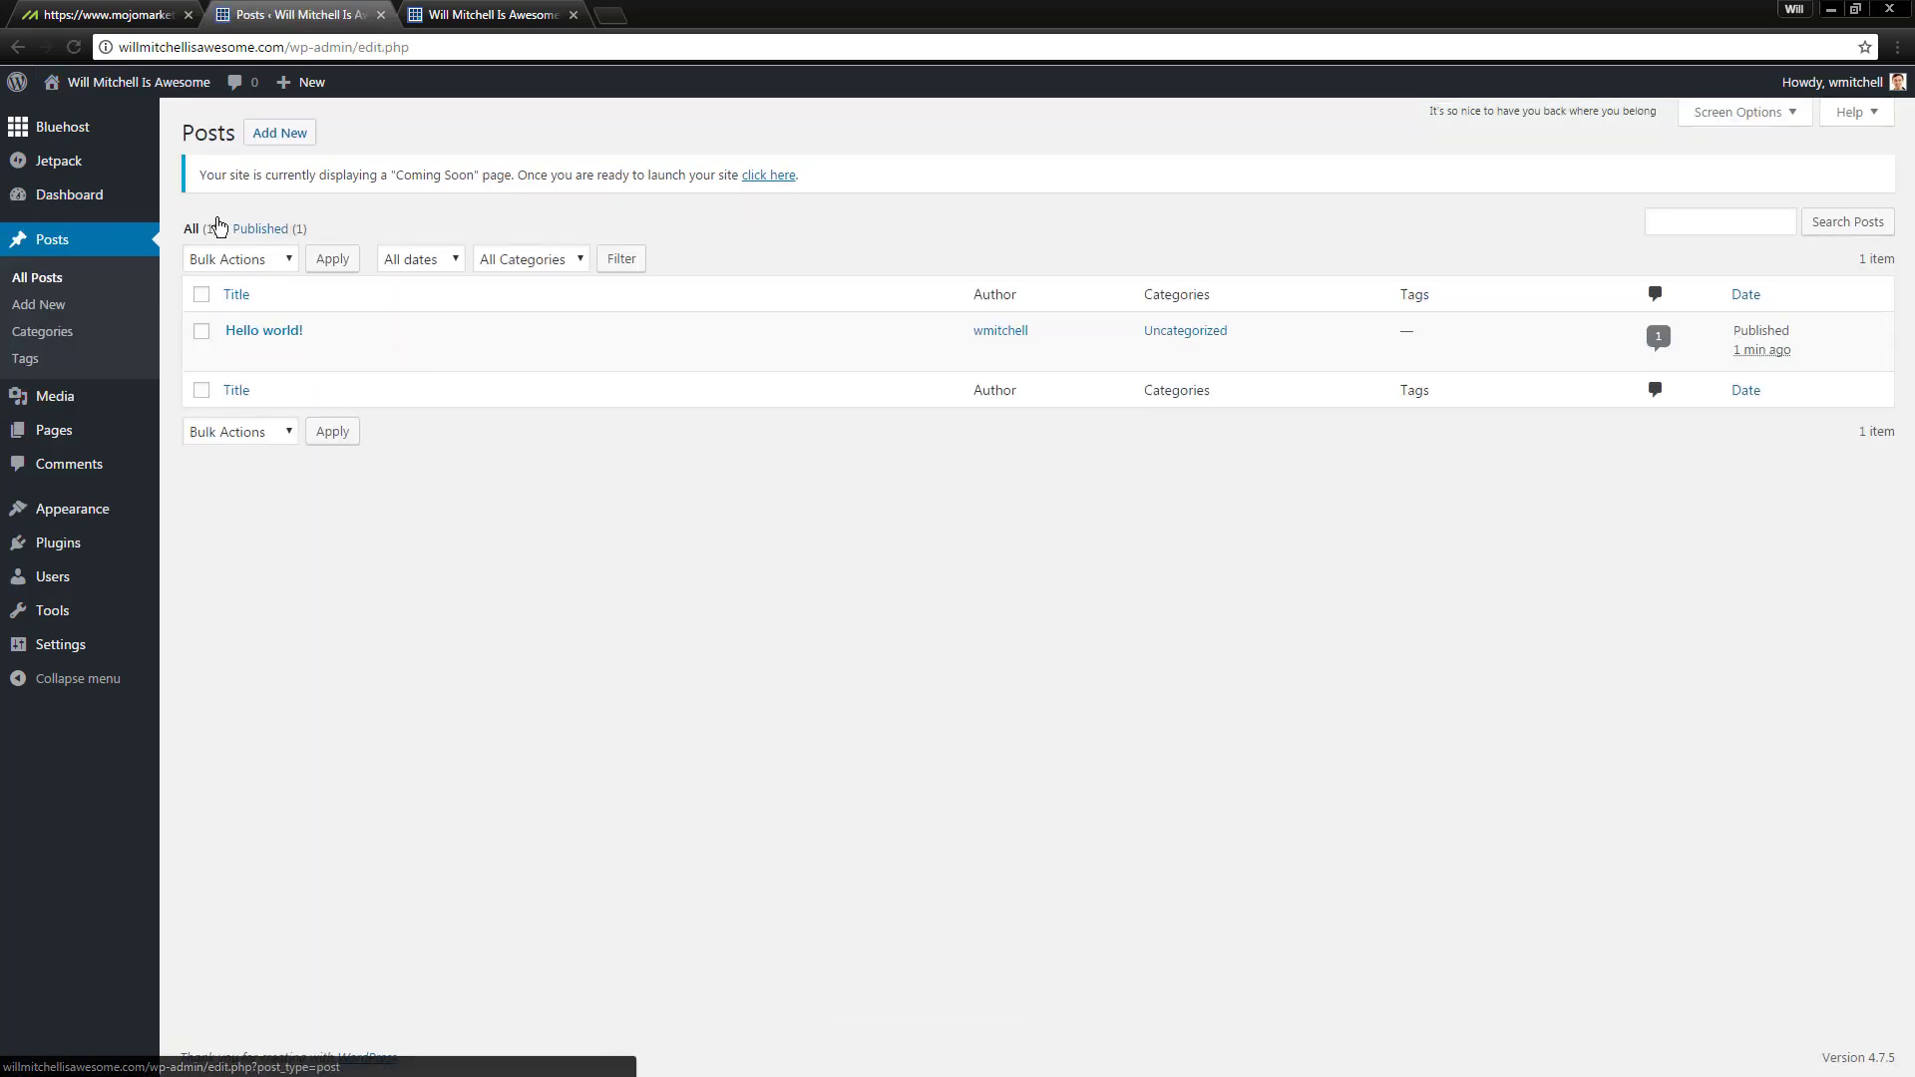
{"action": "left_click", "coordinate": [267, 137]}
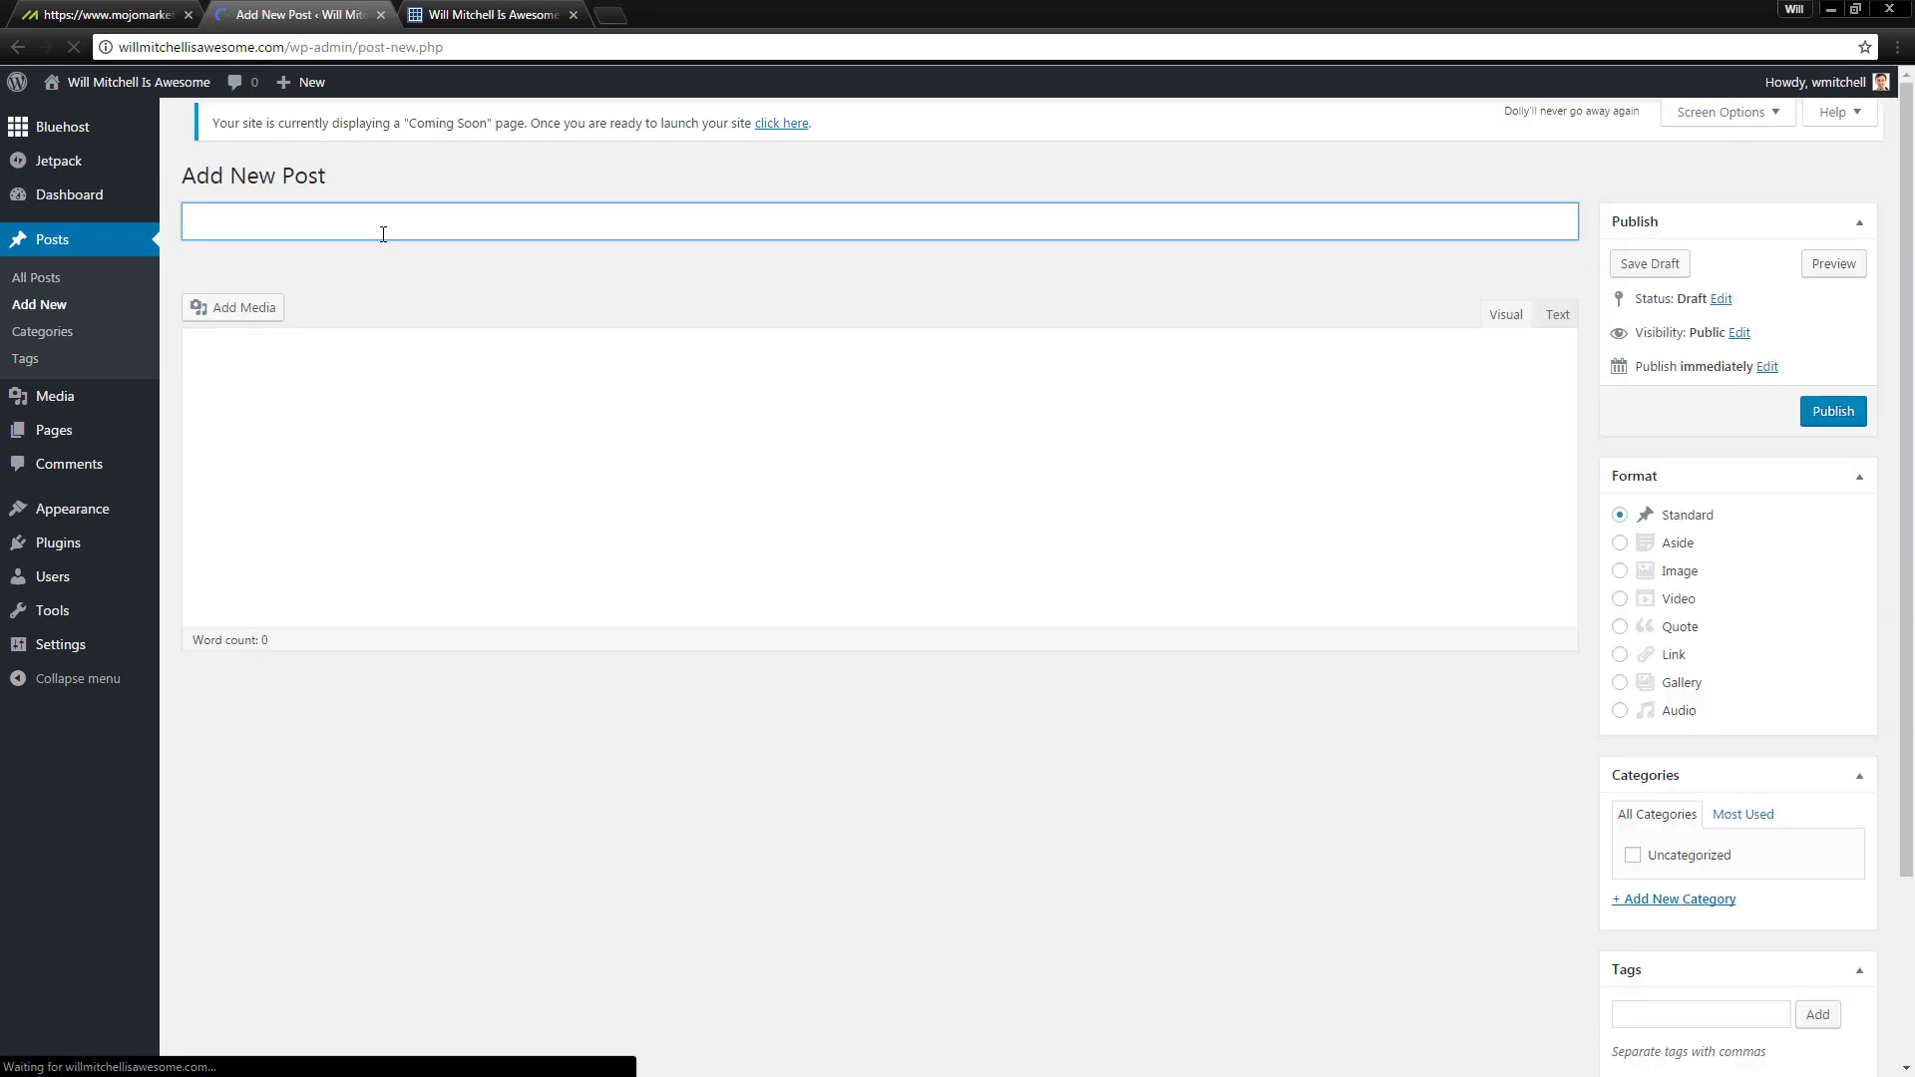
{"action": "type", "text": "Welcome to my ne"}
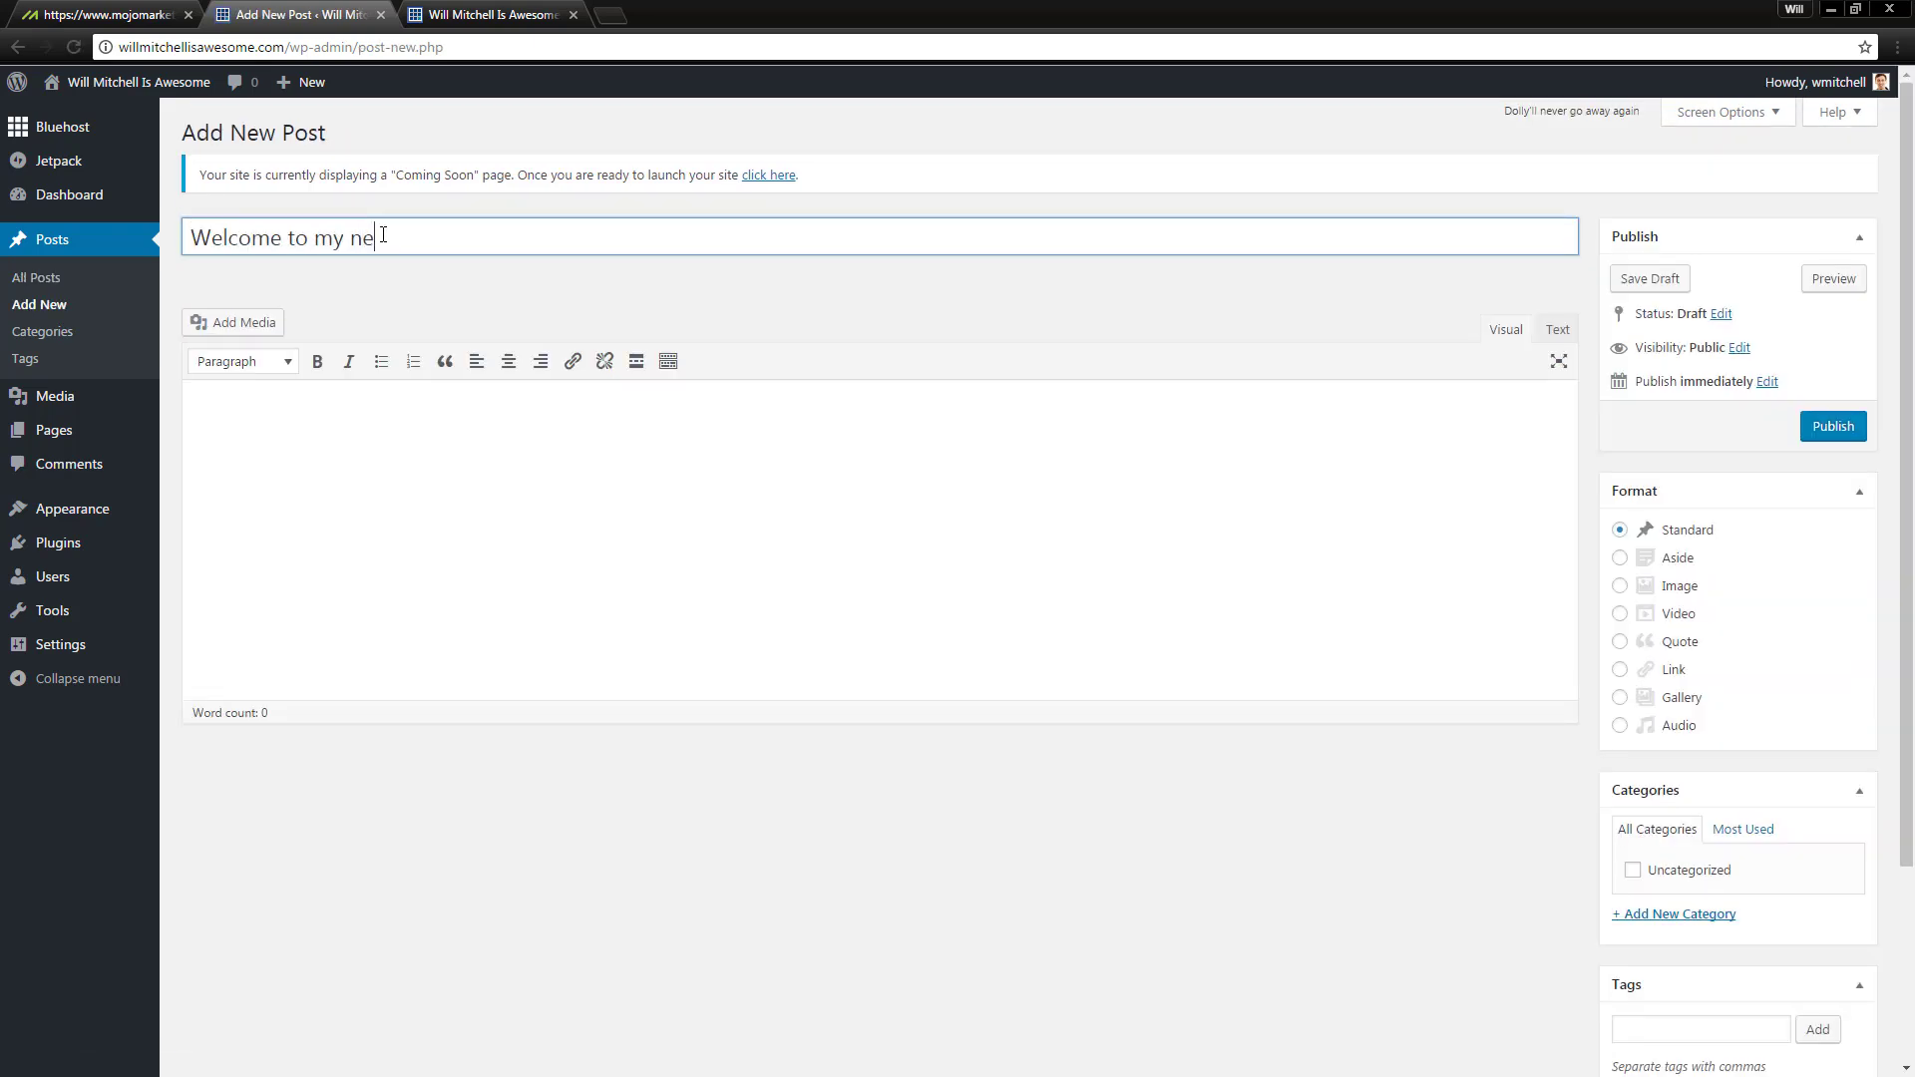
{"action": "type", "text": "w site!"}
{"action": "key", "text": "Tab"}
{"action": "type", "text": "Thank"}
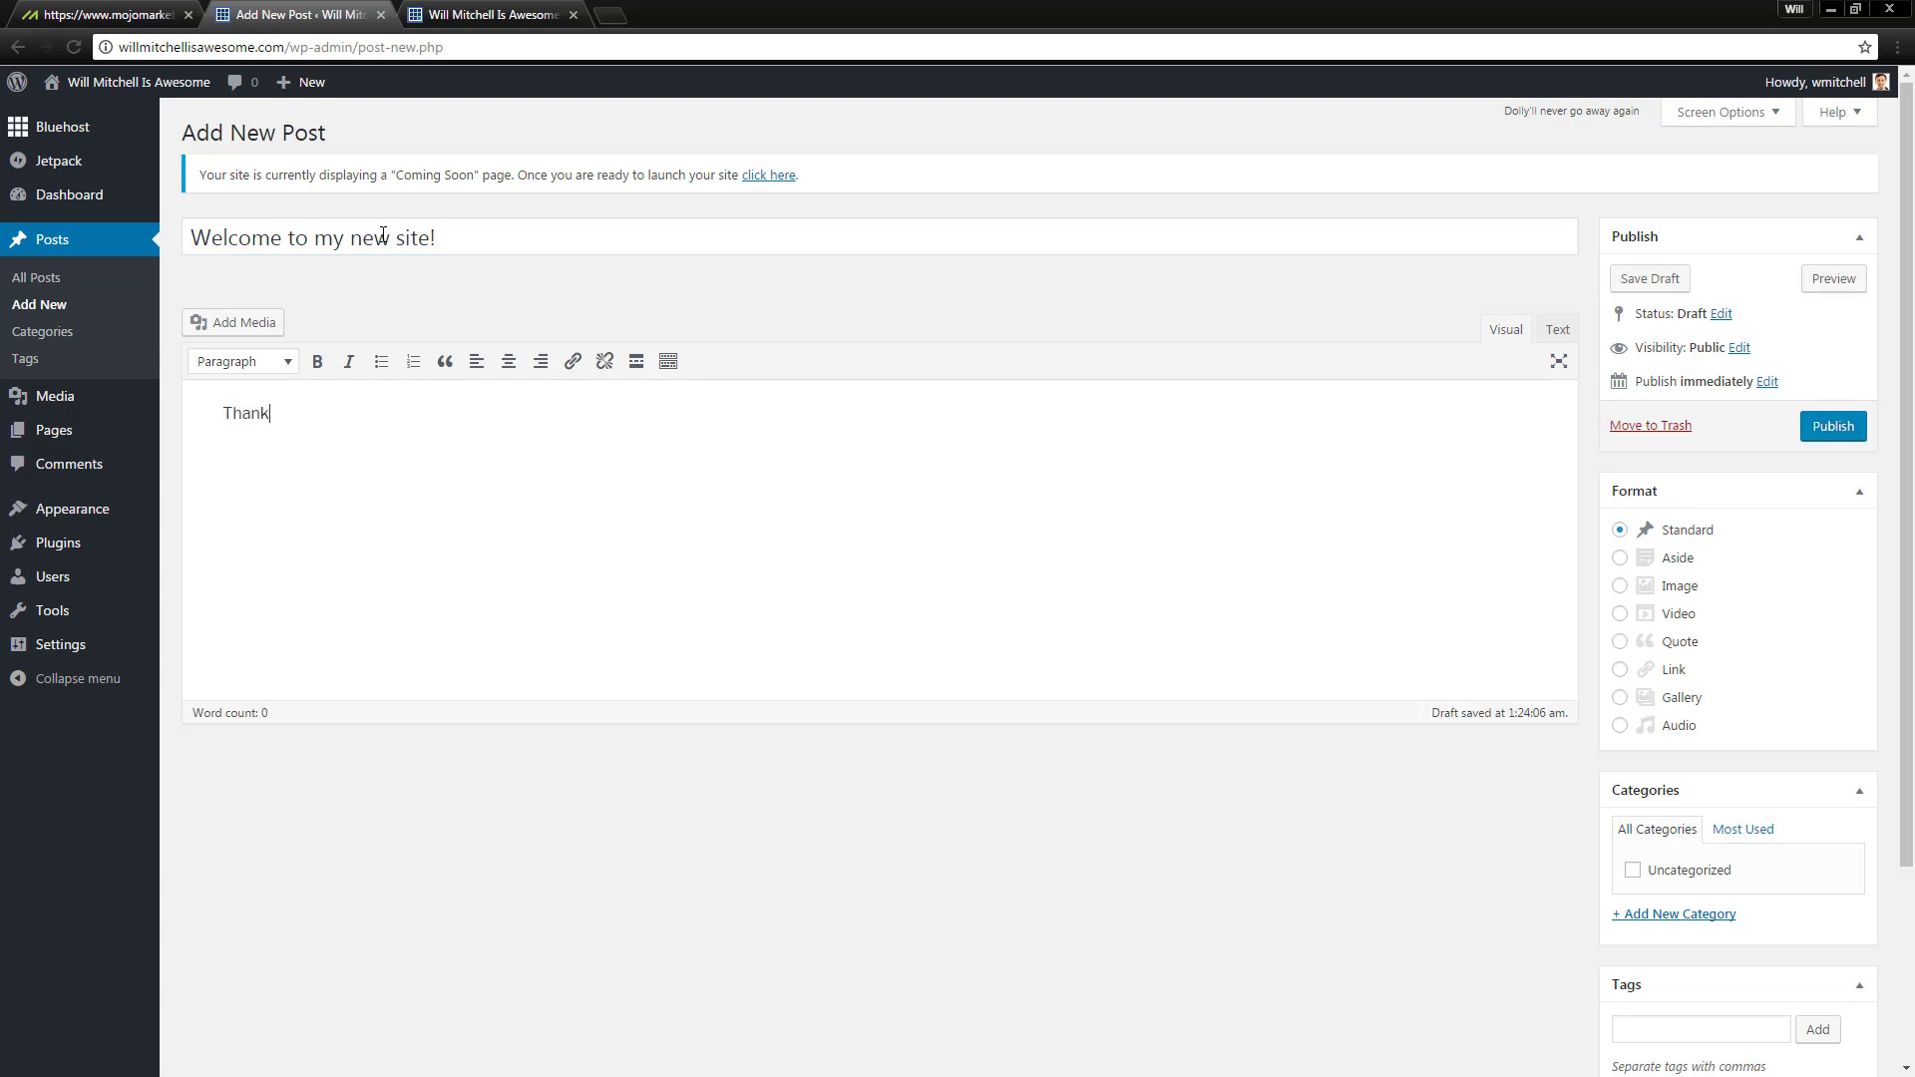
{"action": "type", "text": "s for checking it"}
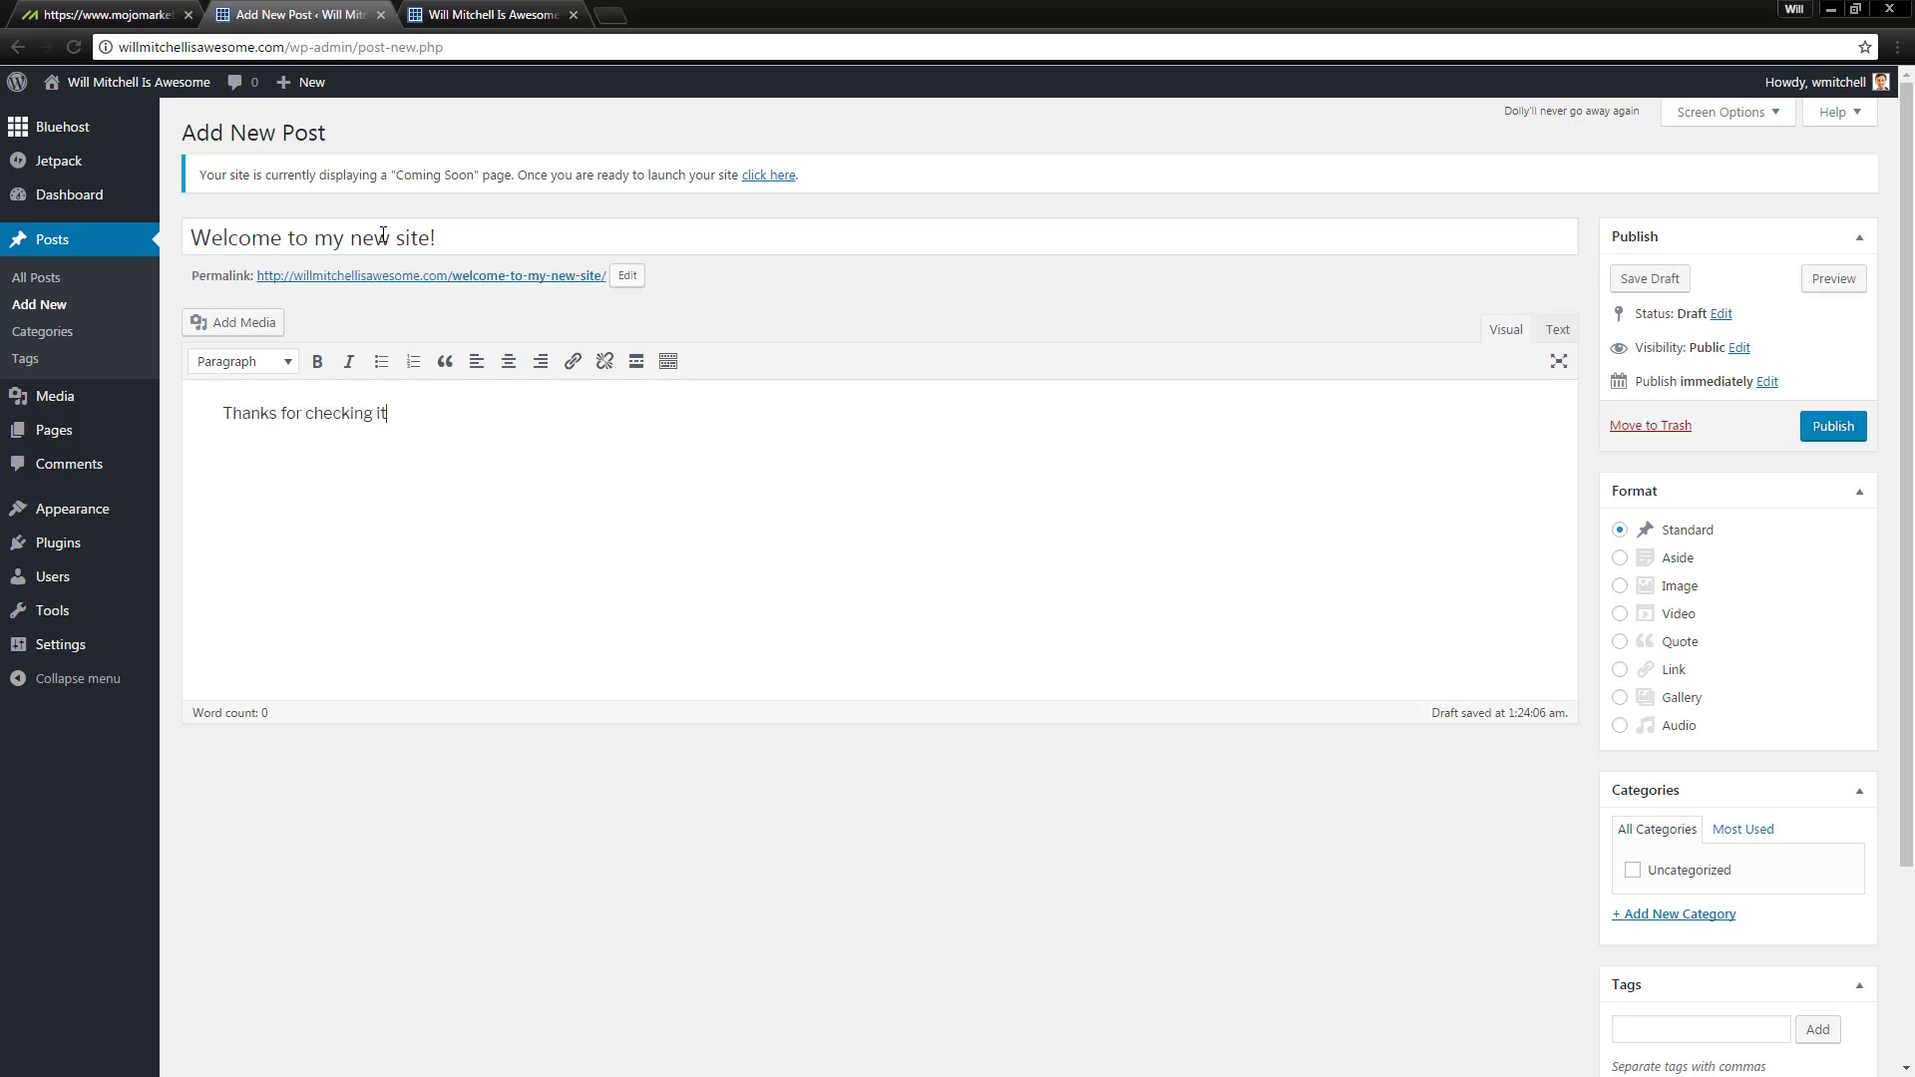
{"action": "type", "text": " out :)"}
{"action": "left_click", "coordinate": [1833, 427]}
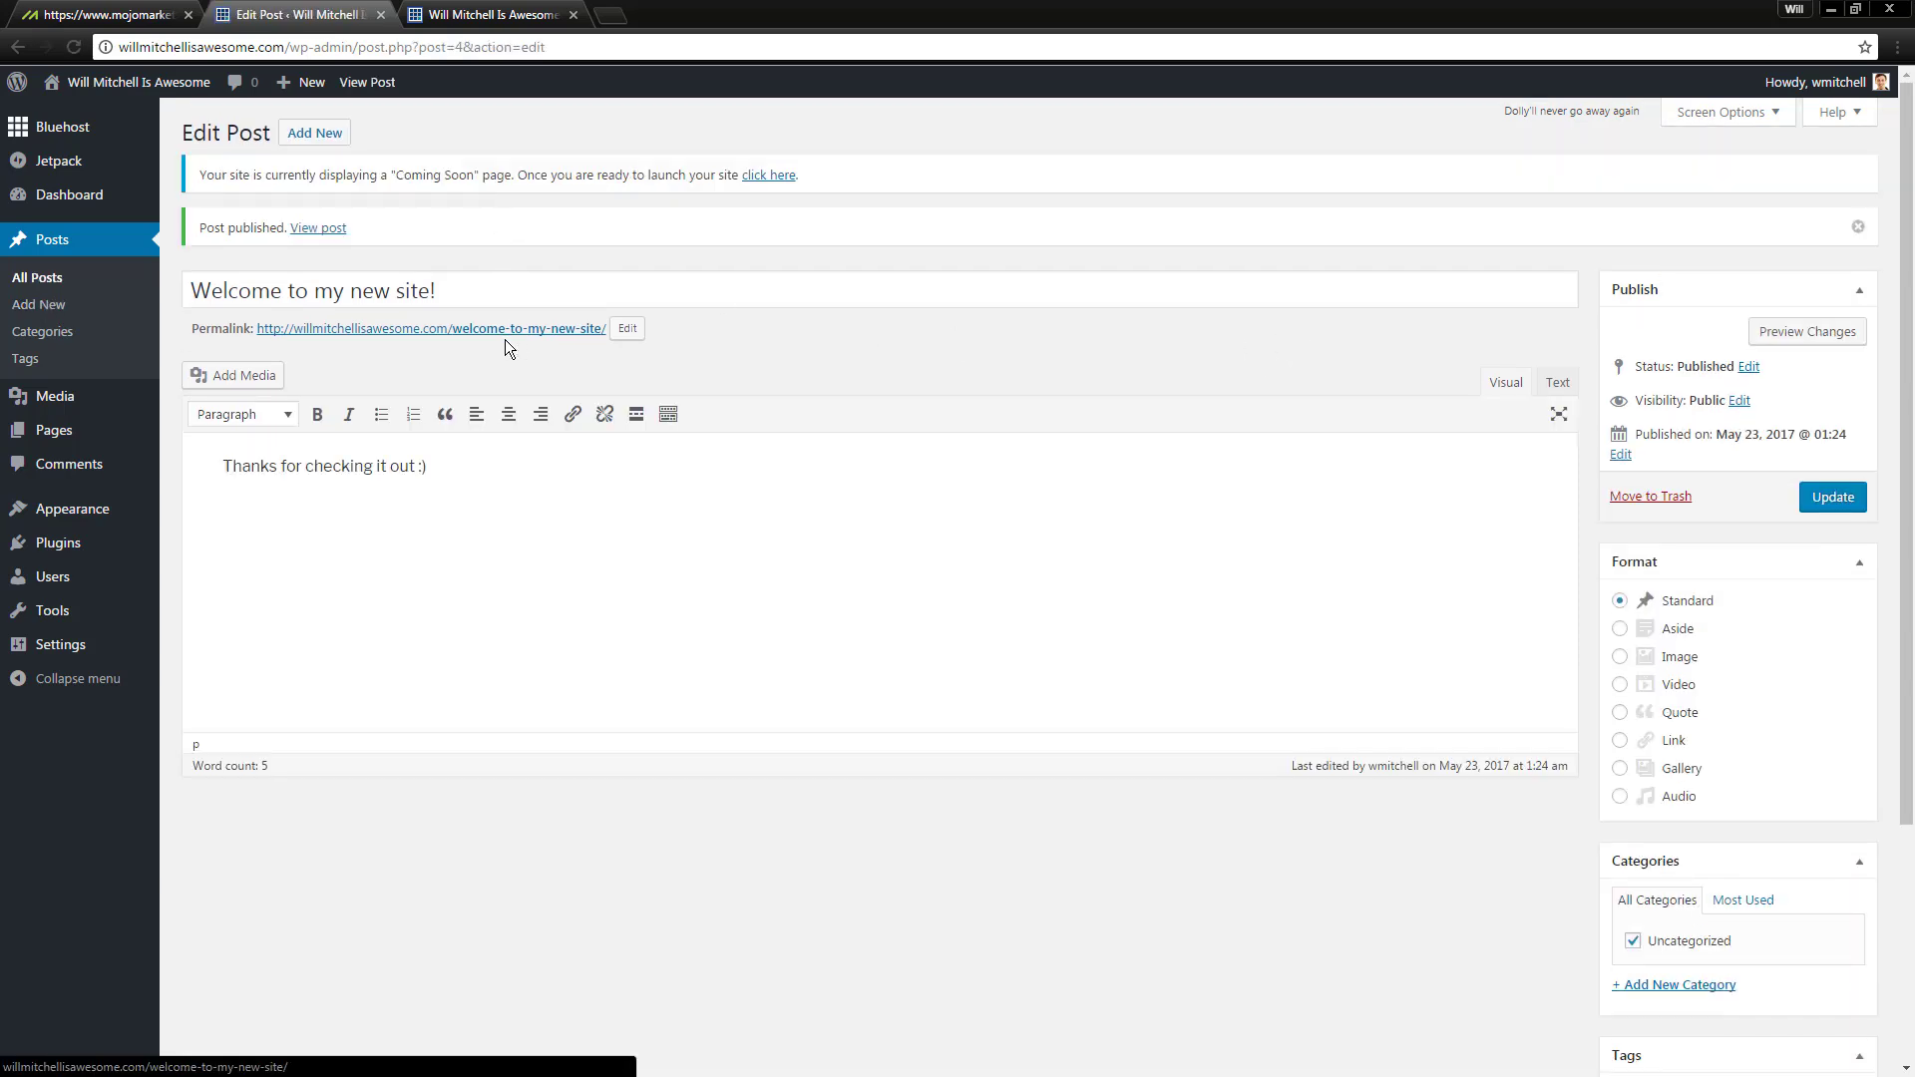
Step: Open the new post's permalink, then reload the homepage so the new post appears
{"action": "left_click", "coordinate": [500, 321]}
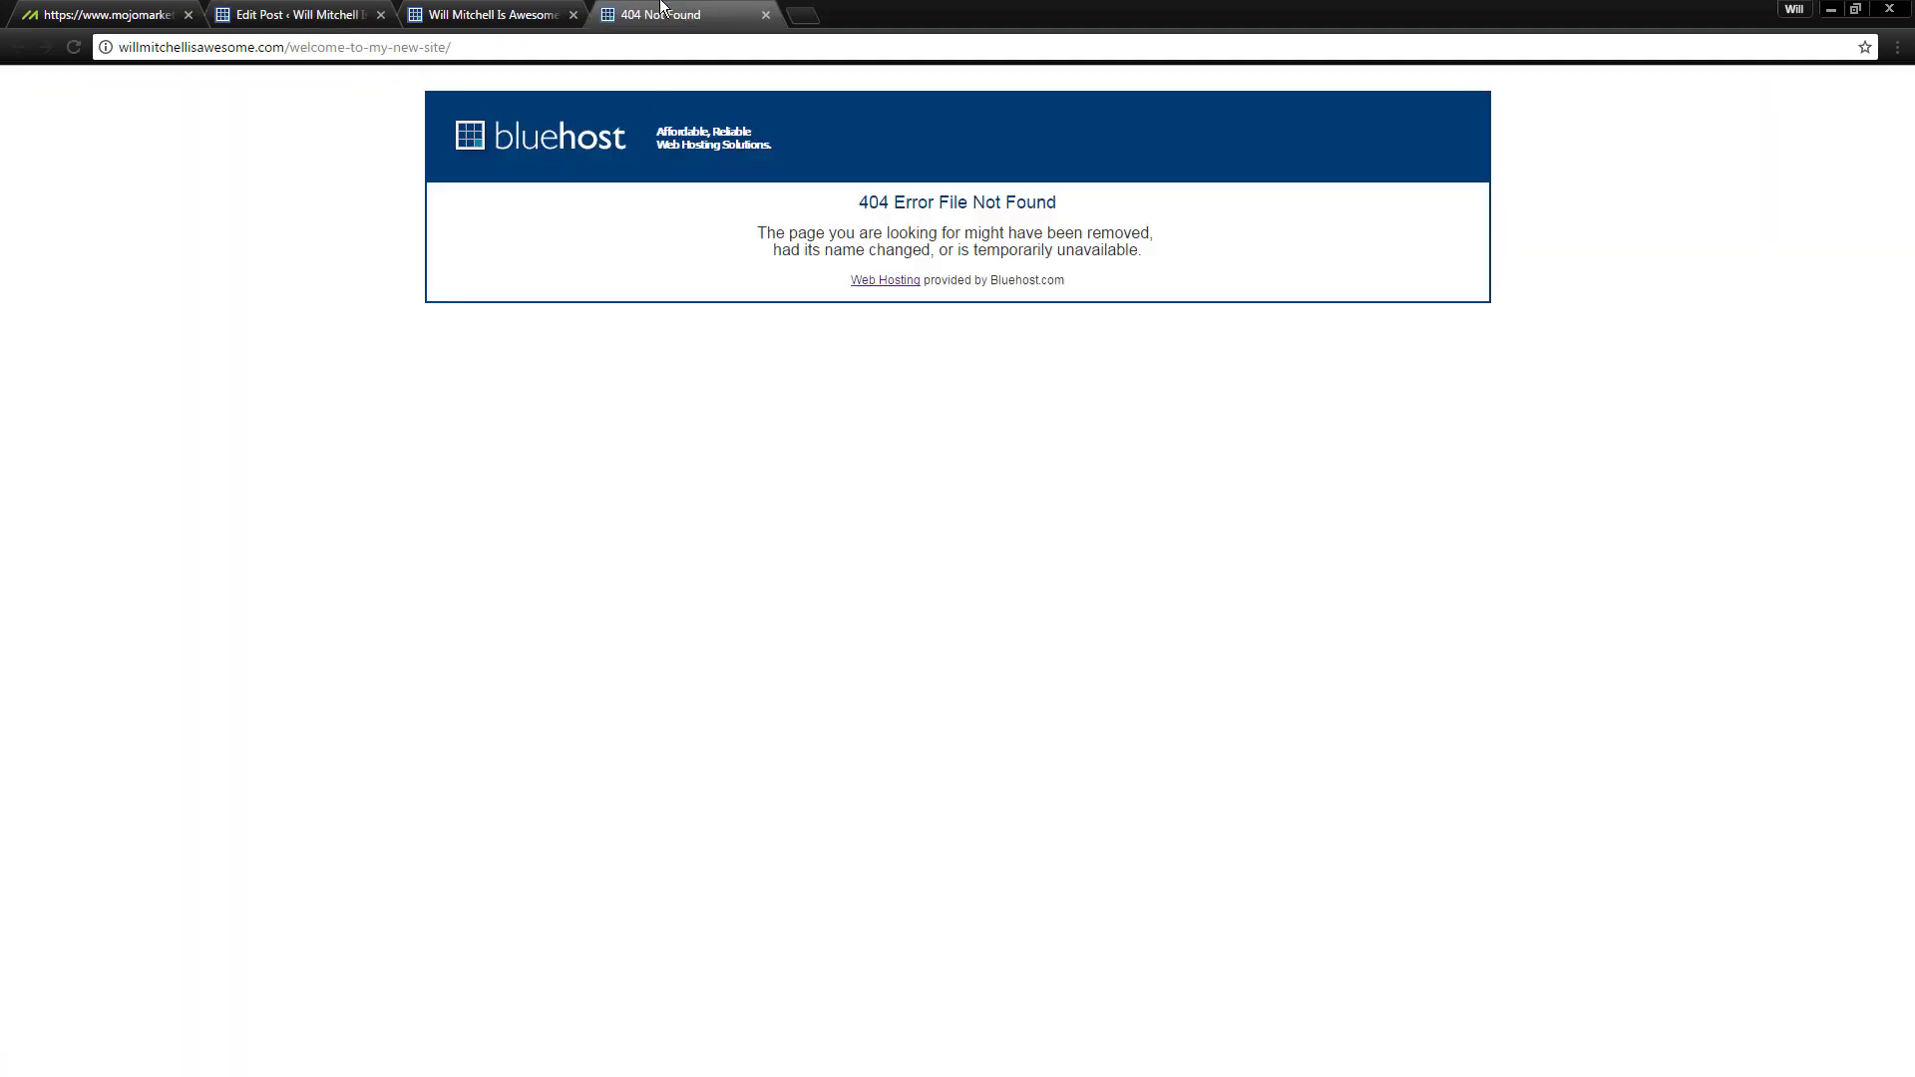
{"action": "left_click", "coordinate": [361, 12]}
{"action": "left_click", "coordinate": [716, 12]}
{"action": "key", "text": "ctrl+shift+Tab"}
{"action": "key", "text": "F5"}
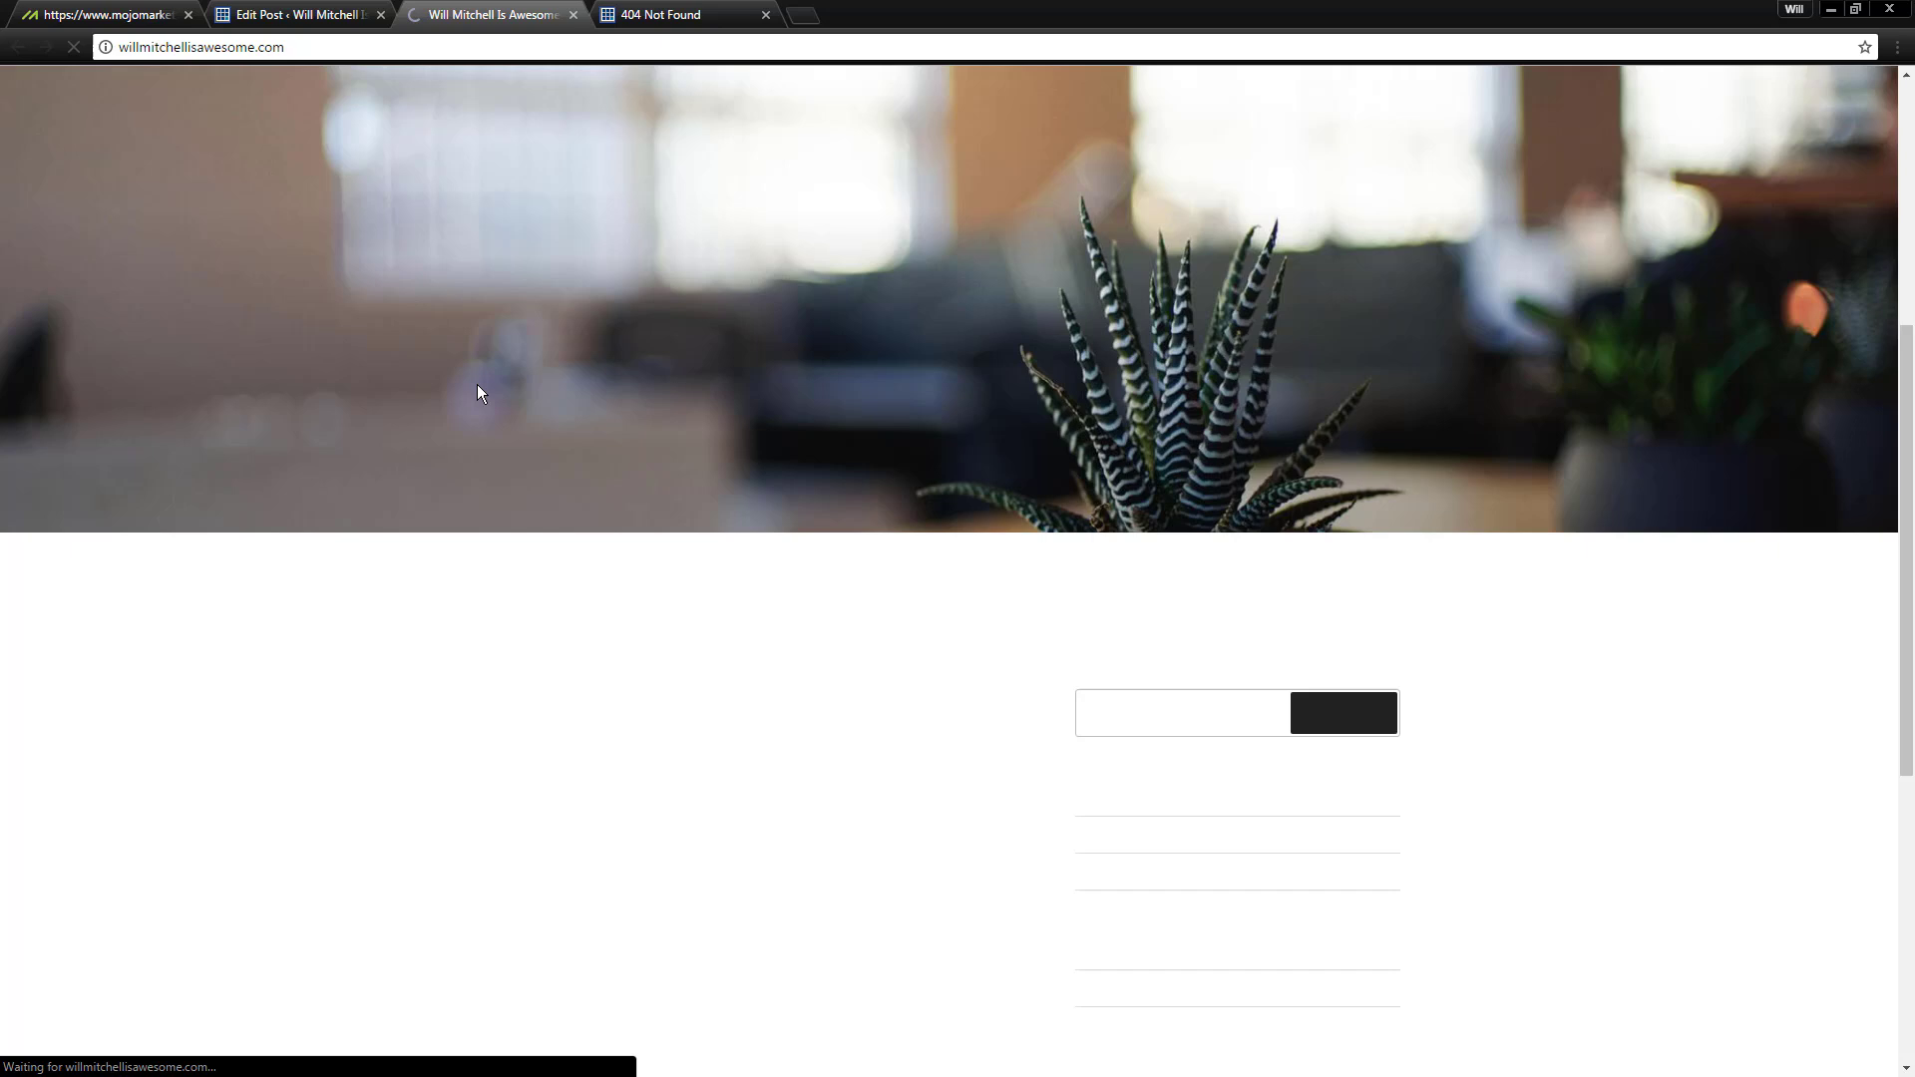
{"action": "scroll", "coordinate": [698, 648], "scroll_direction": "down", "scroll_amount": 1}
{"action": "left_click_drag", "start_coordinate": [764, 721], "coordinate": [395, 606]}
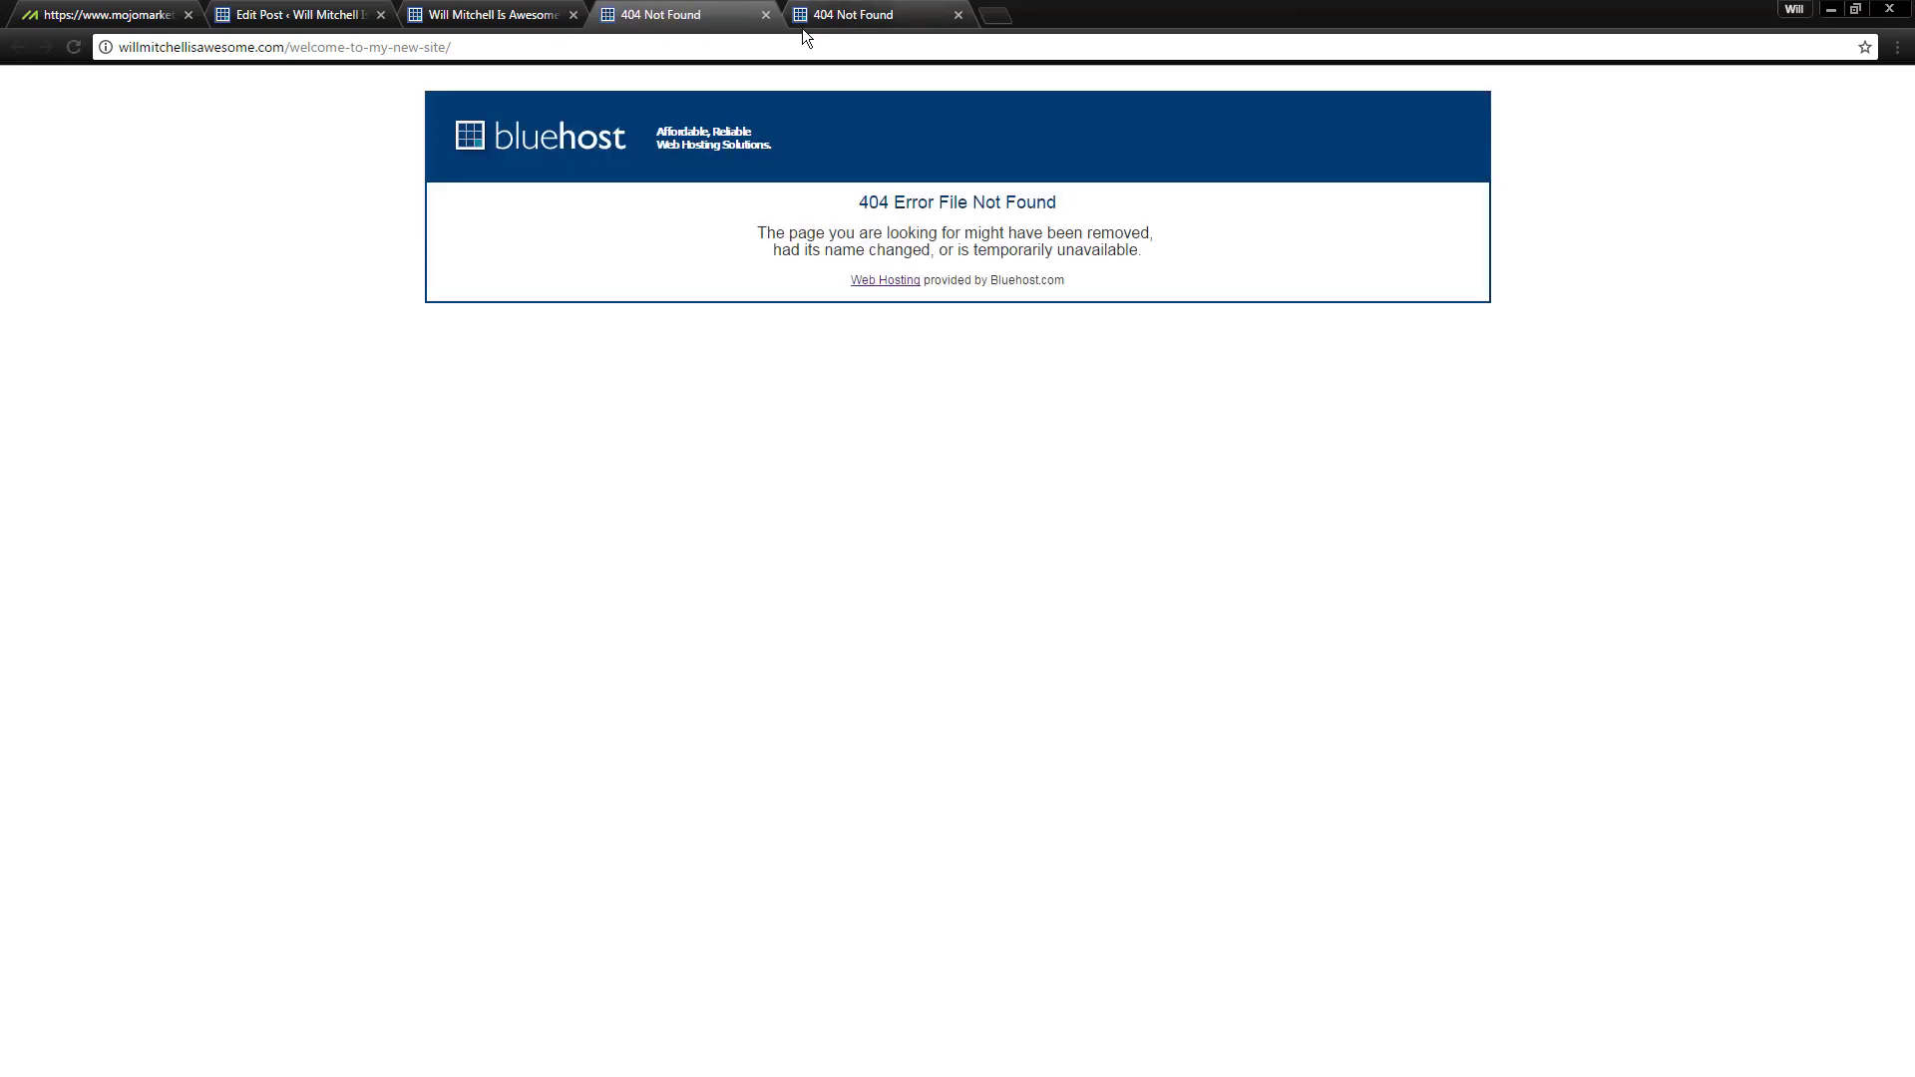
Step: Close the not-found tabs, review the installation success message, and return to the live site
{"action": "key", "text": "ctrl+w"}
{"action": "key", "text": "ctrl+w"}
{"action": "left_click", "coordinate": [109, 14]}
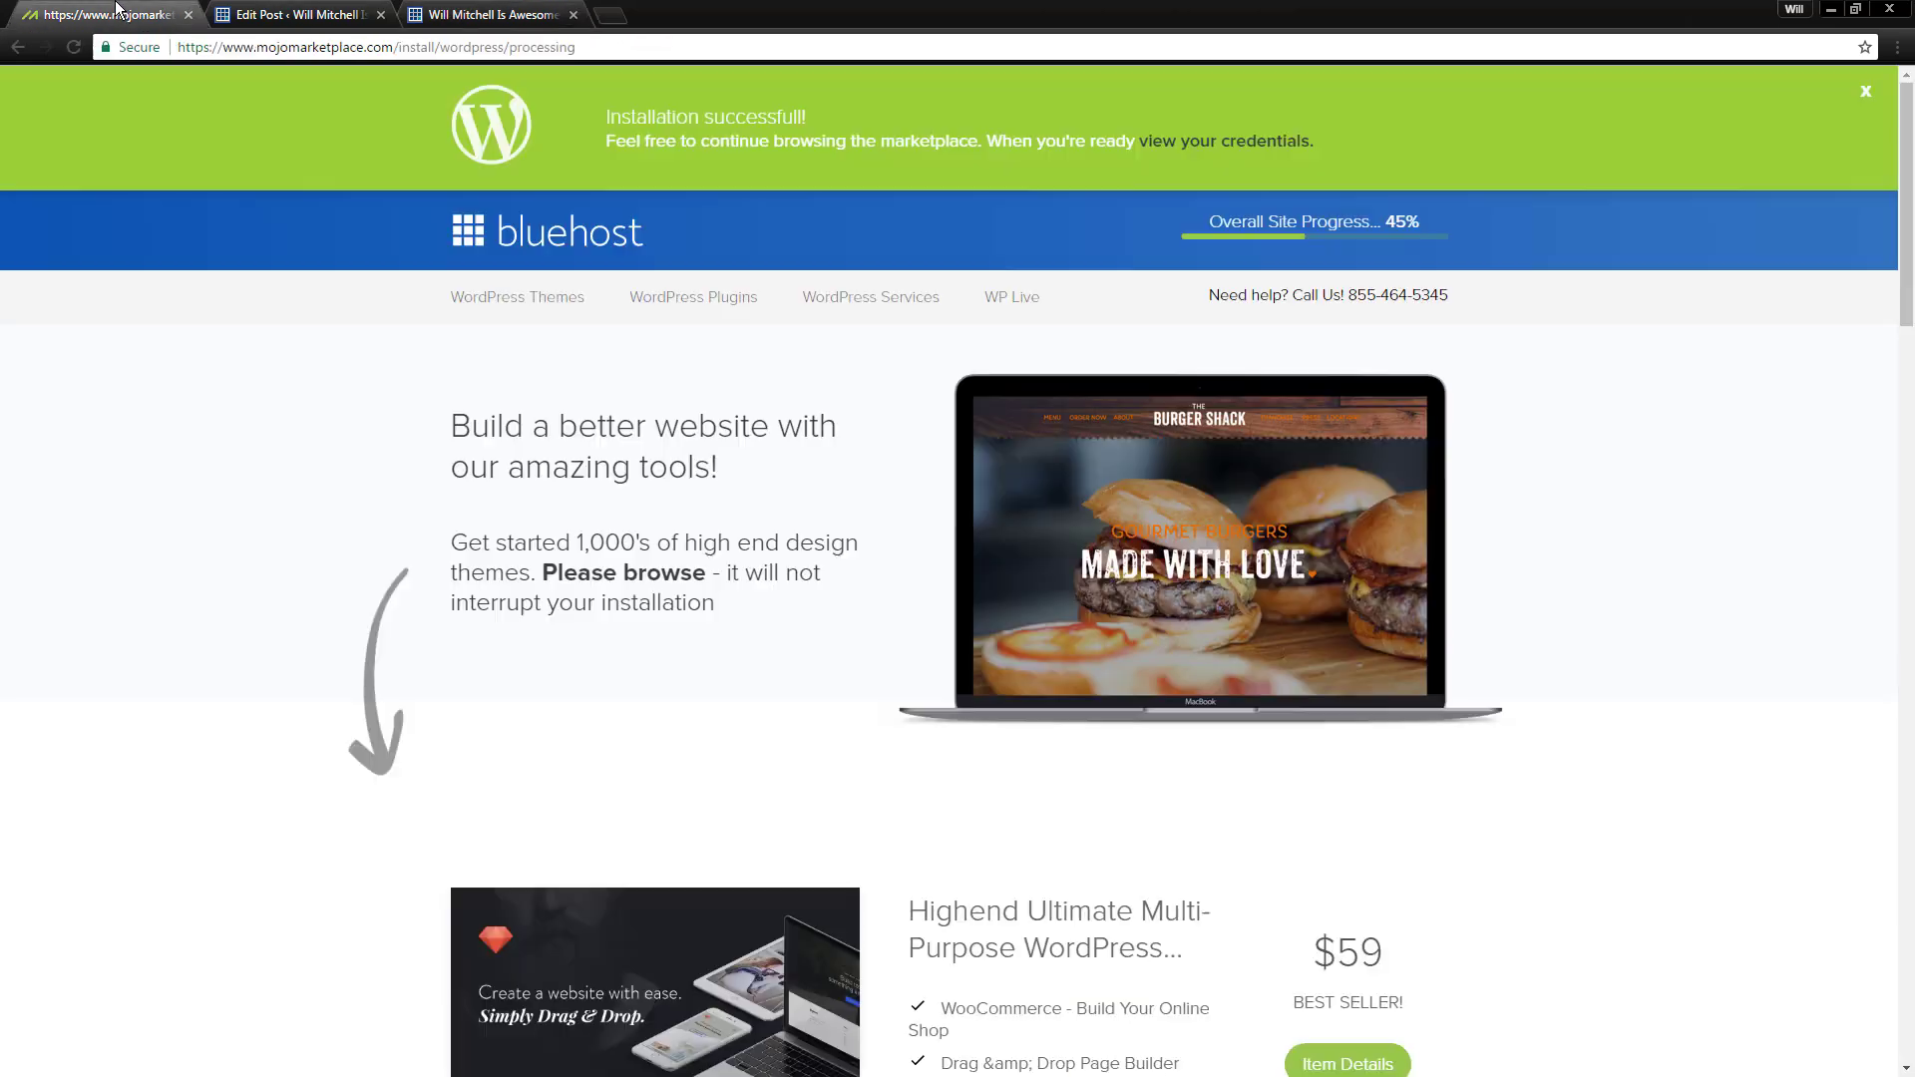
{"action": "left_click_drag", "start_coordinate": [575, 130], "coordinate": [1384, 148]}
{"action": "left_click", "coordinate": [1385, 147]}
{"action": "left_click", "coordinate": [494, 12]}
{"action": "scroll", "coordinate": [816, 842], "scroll_direction": "down", "scroll_amount": 4}
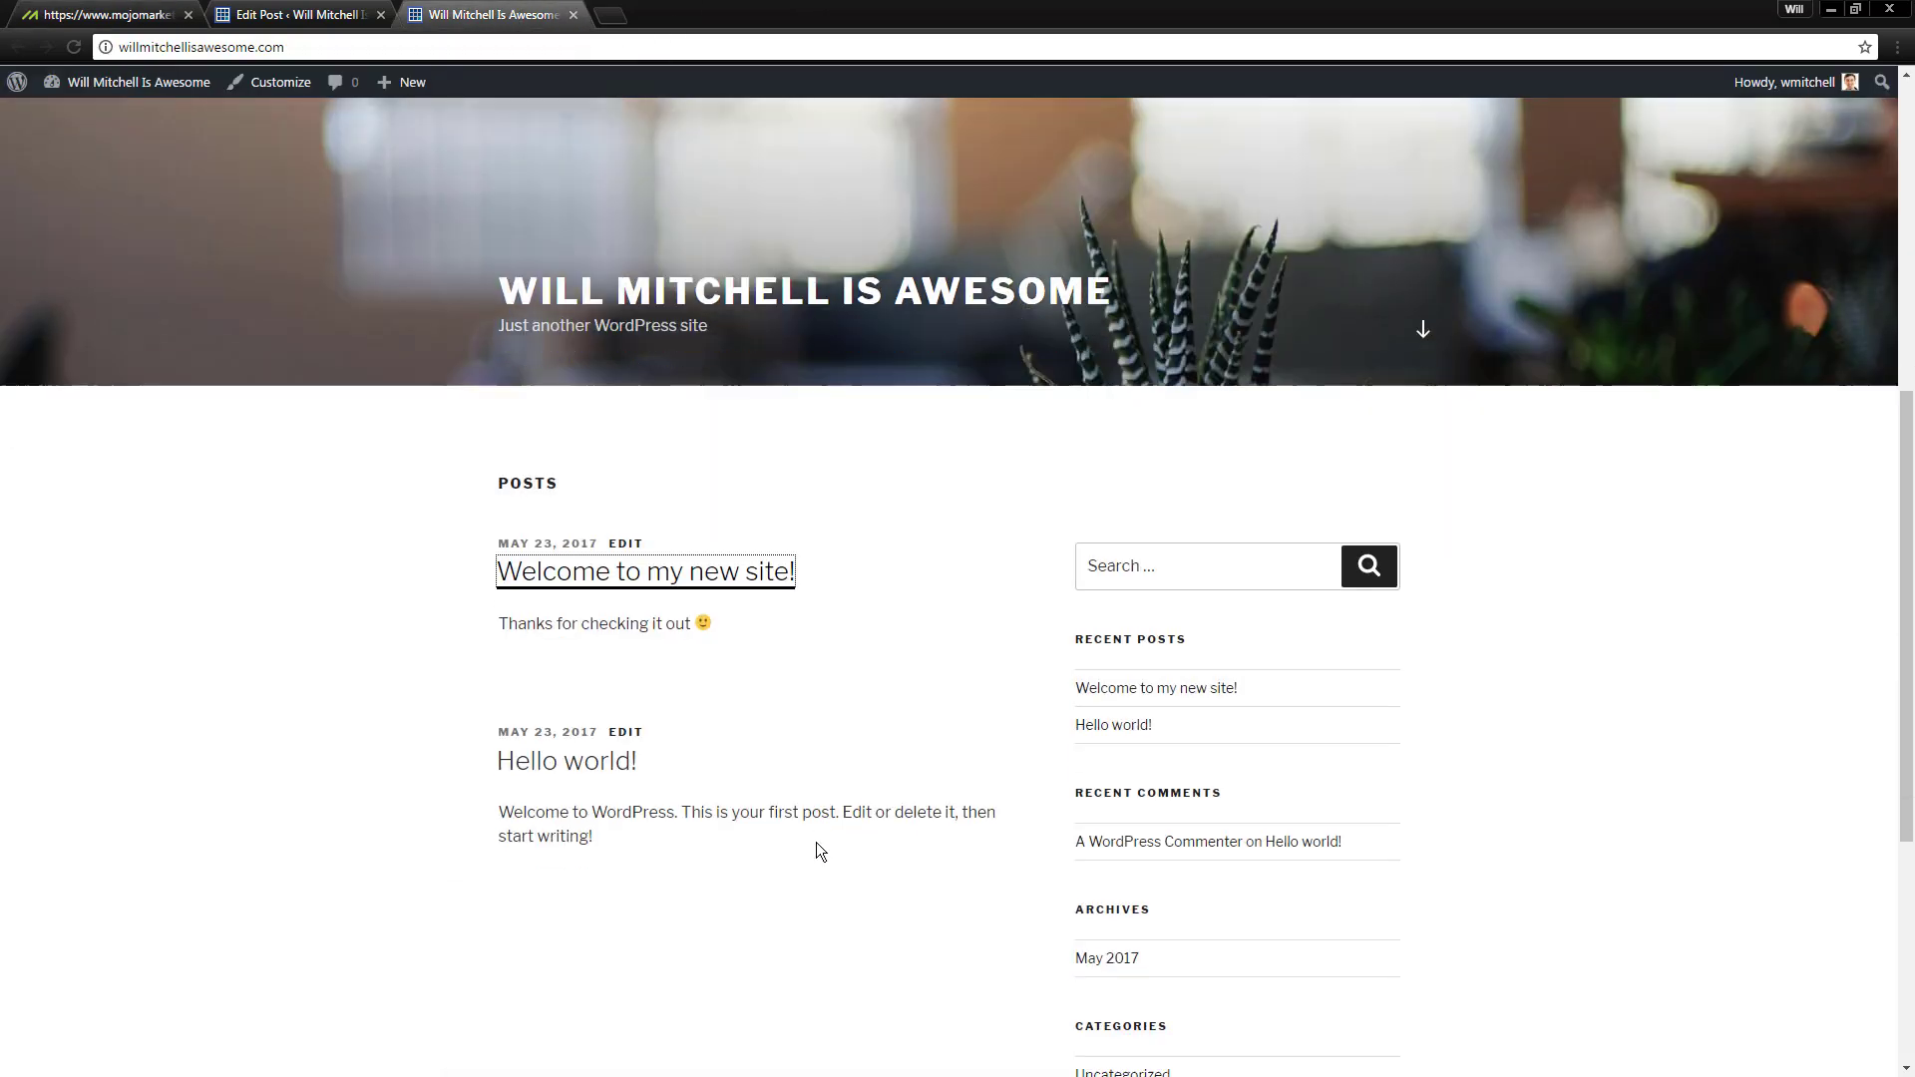
{"action": "scroll", "coordinate": [629, 668], "scroll_direction": "up", "scroll_amount": 6}
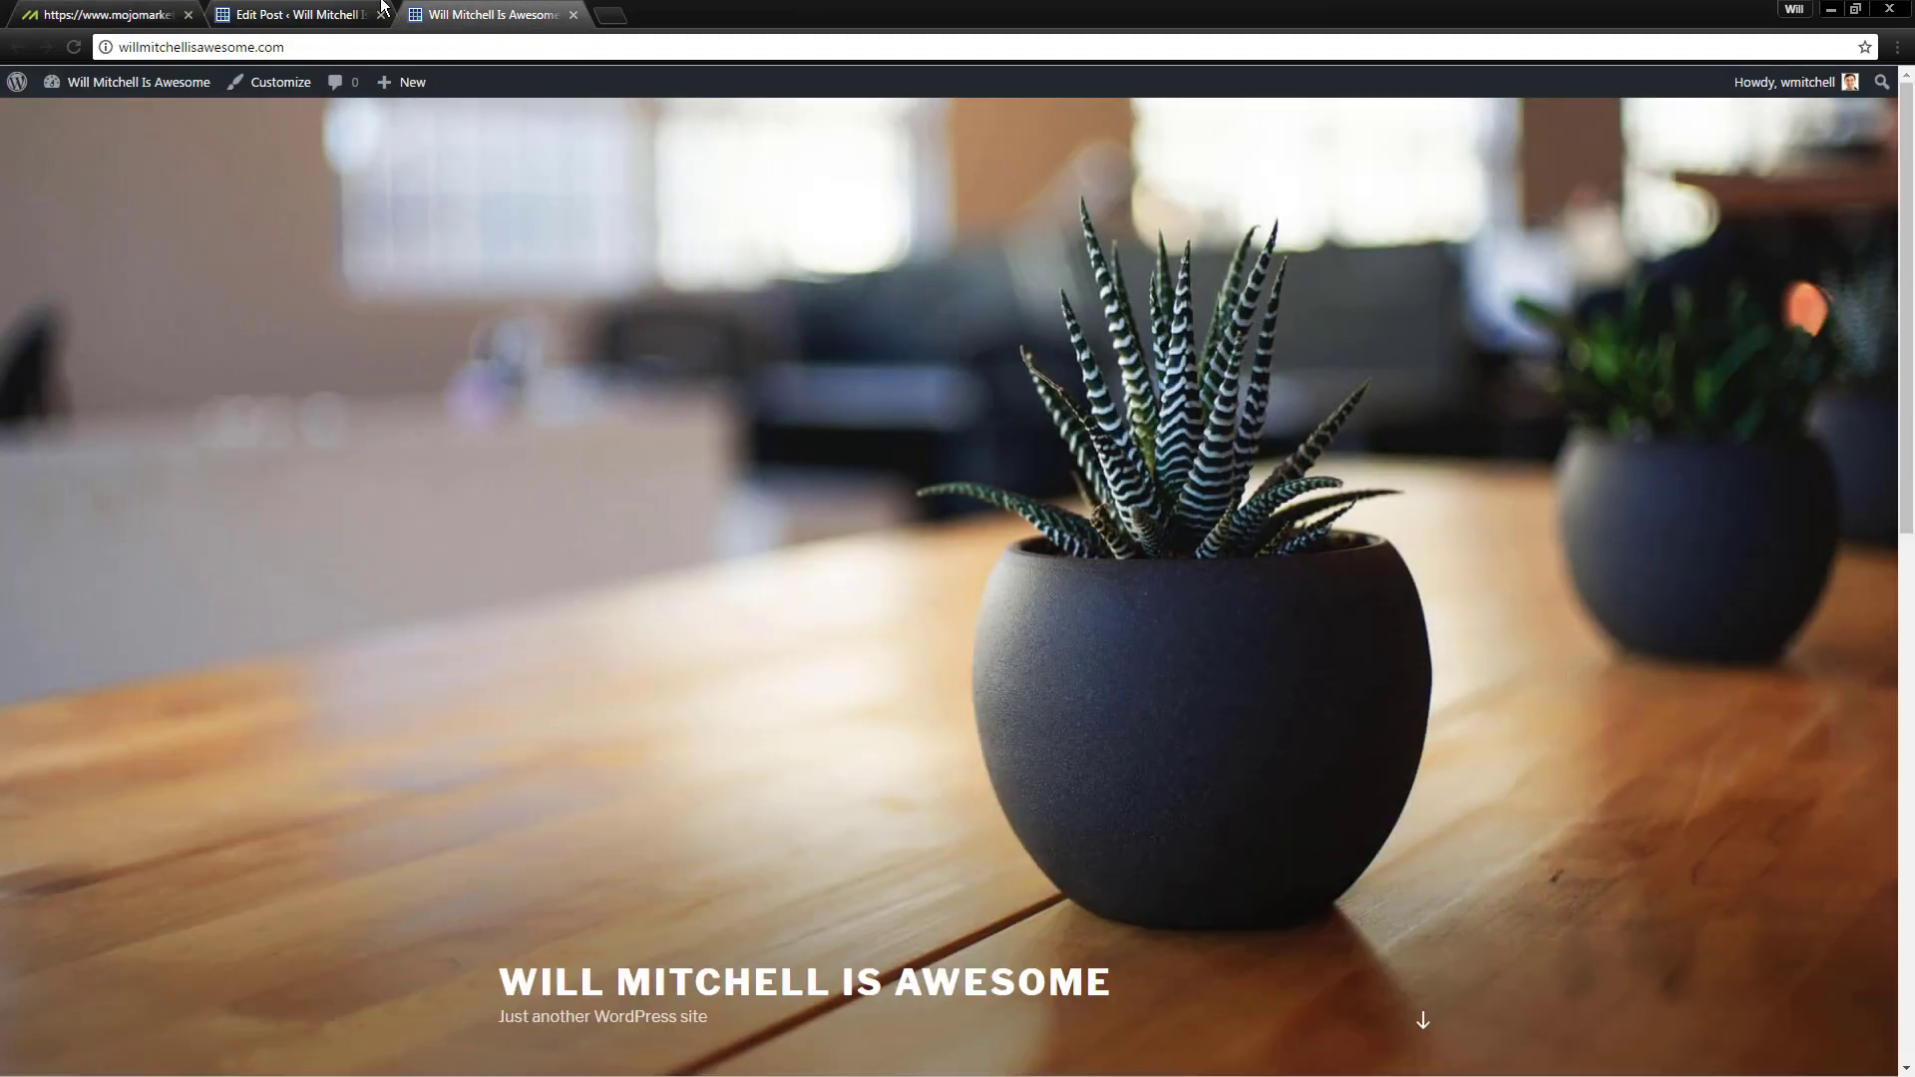
{"action": "left_click", "coordinate": [300, 14]}
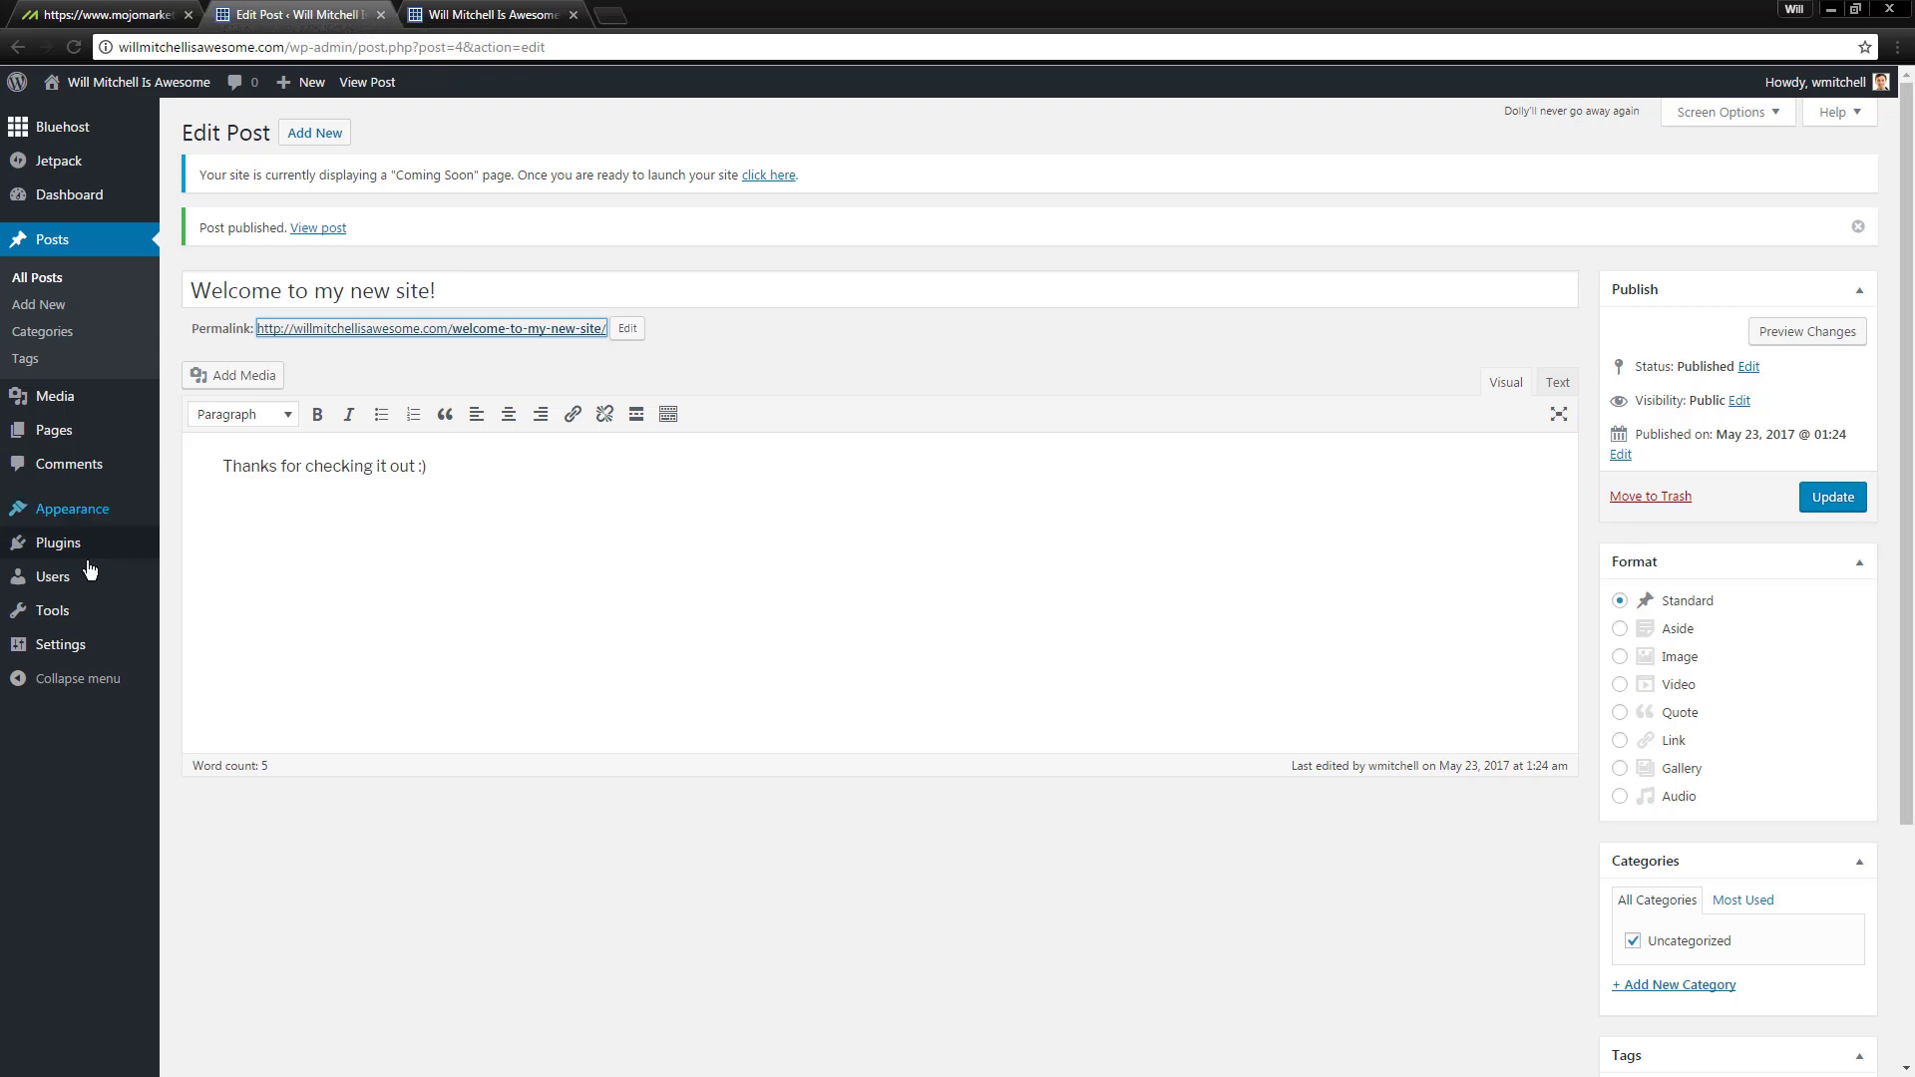
{"action": "mouse_move", "coordinate": [85, 579]}
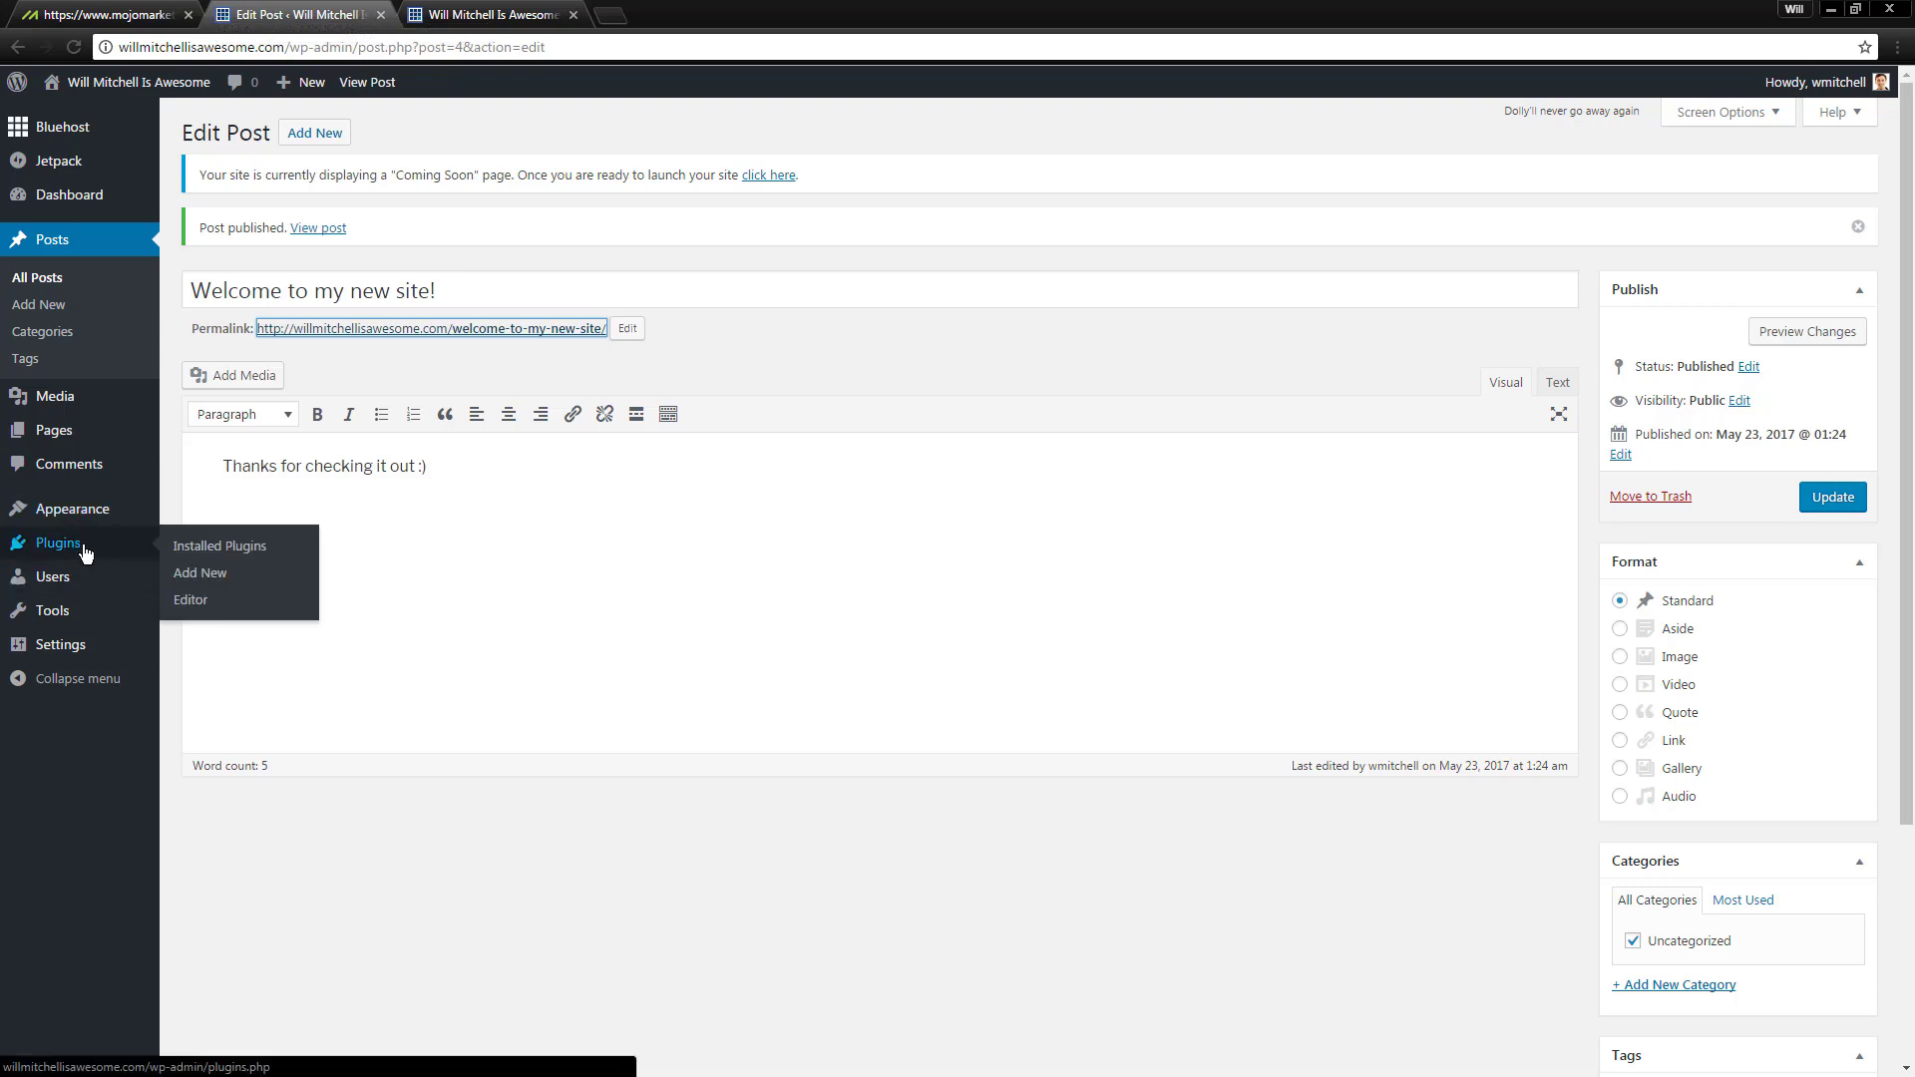
{"action": "key", "text": "ctrl+Tab"}
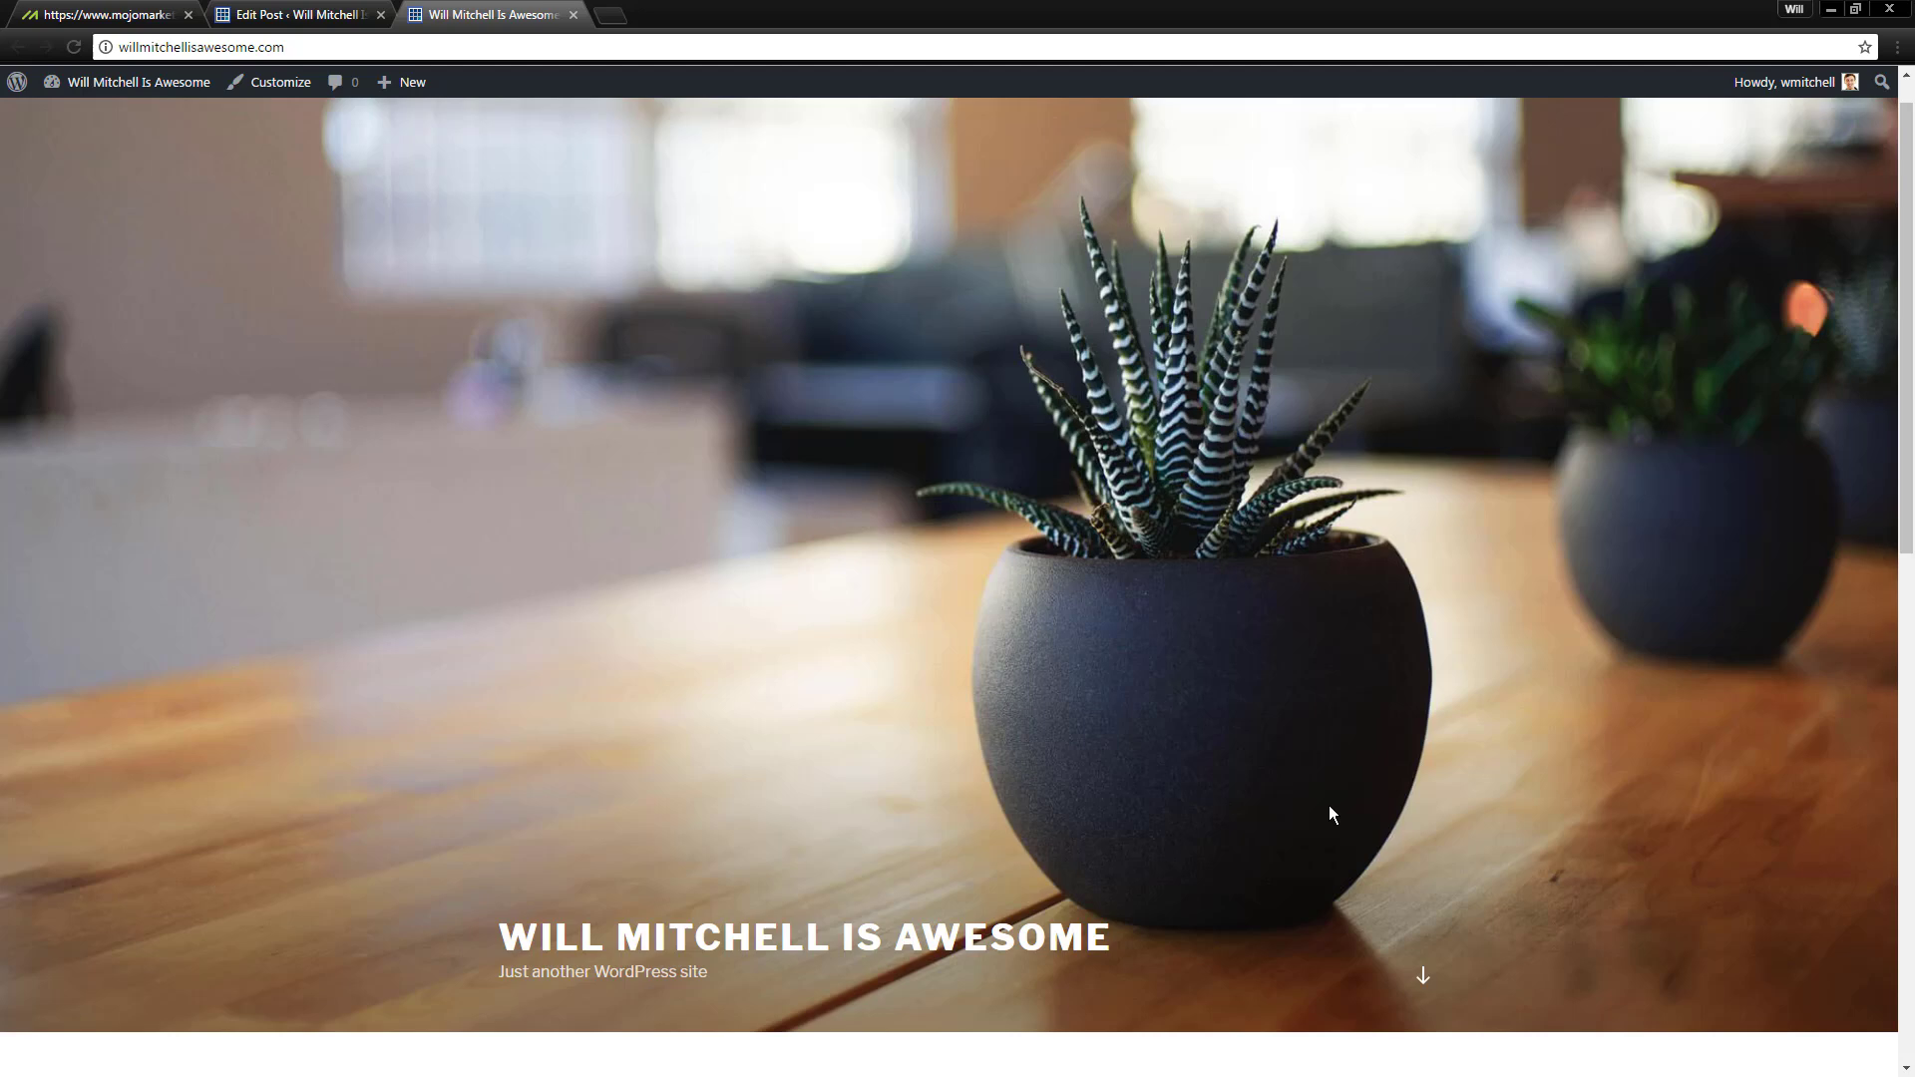
{"action": "scroll", "coordinate": [1331, 815], "scroll_direction": "down", "scroll_amount": 5}
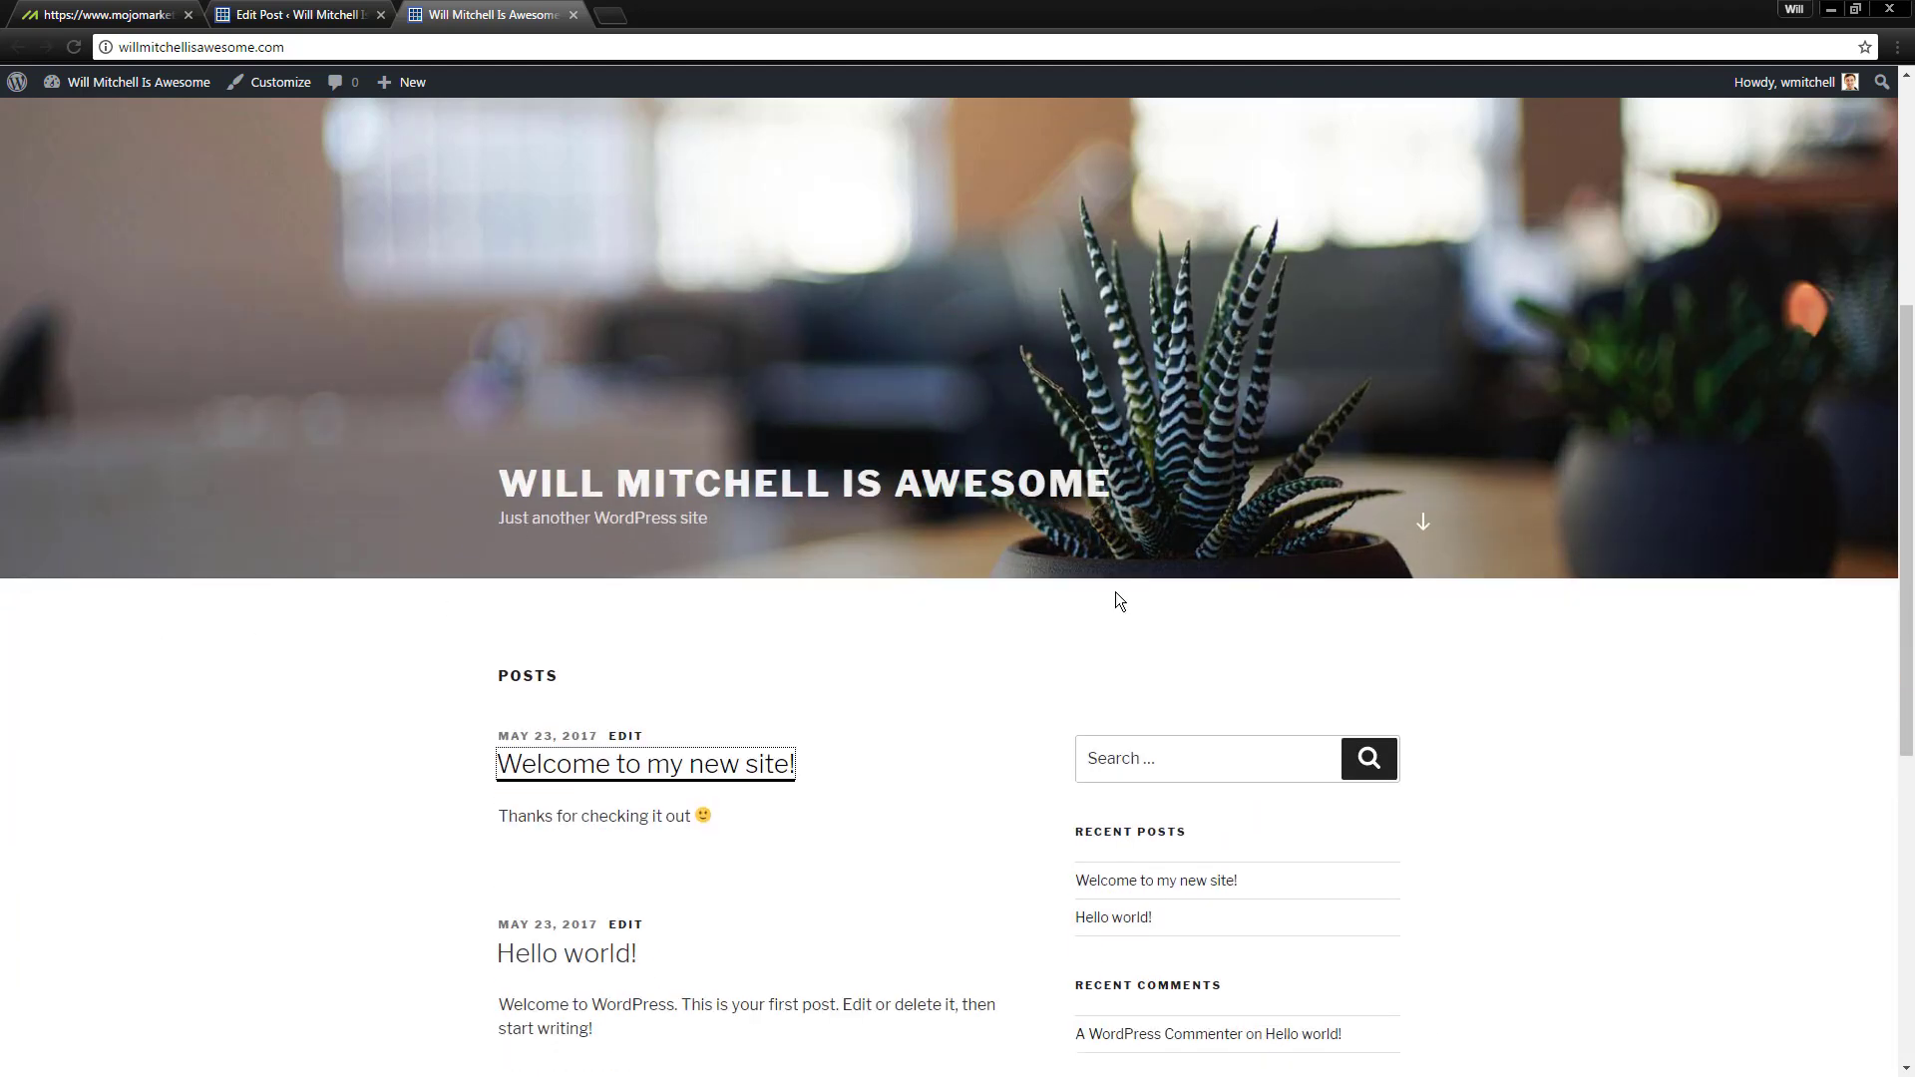
{"action": "scroll", "coordinate": [1097, 636], "scroll_direction": "down", "scroll_amount": 1}
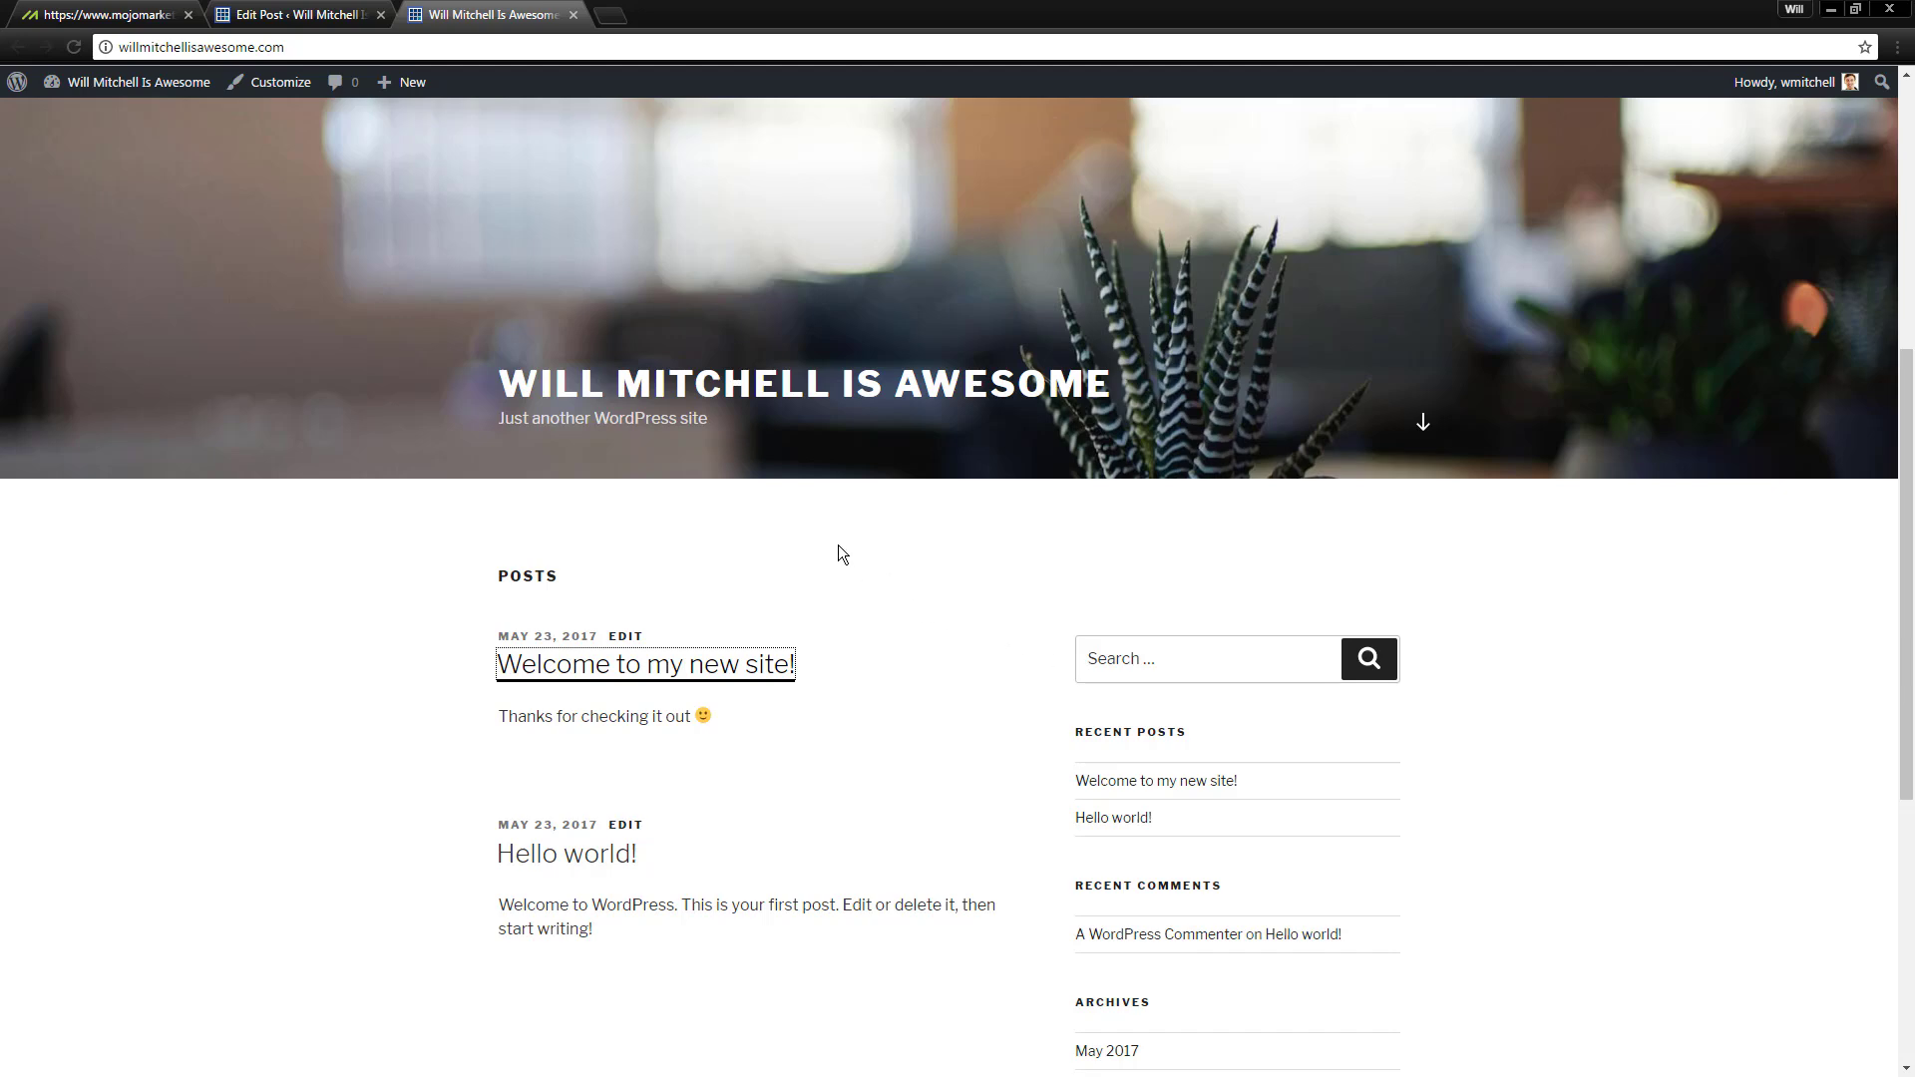
{"action": "scroll", "coordinate": [838, 554], "scroll_direction": "down", "scroll_amount": 3}
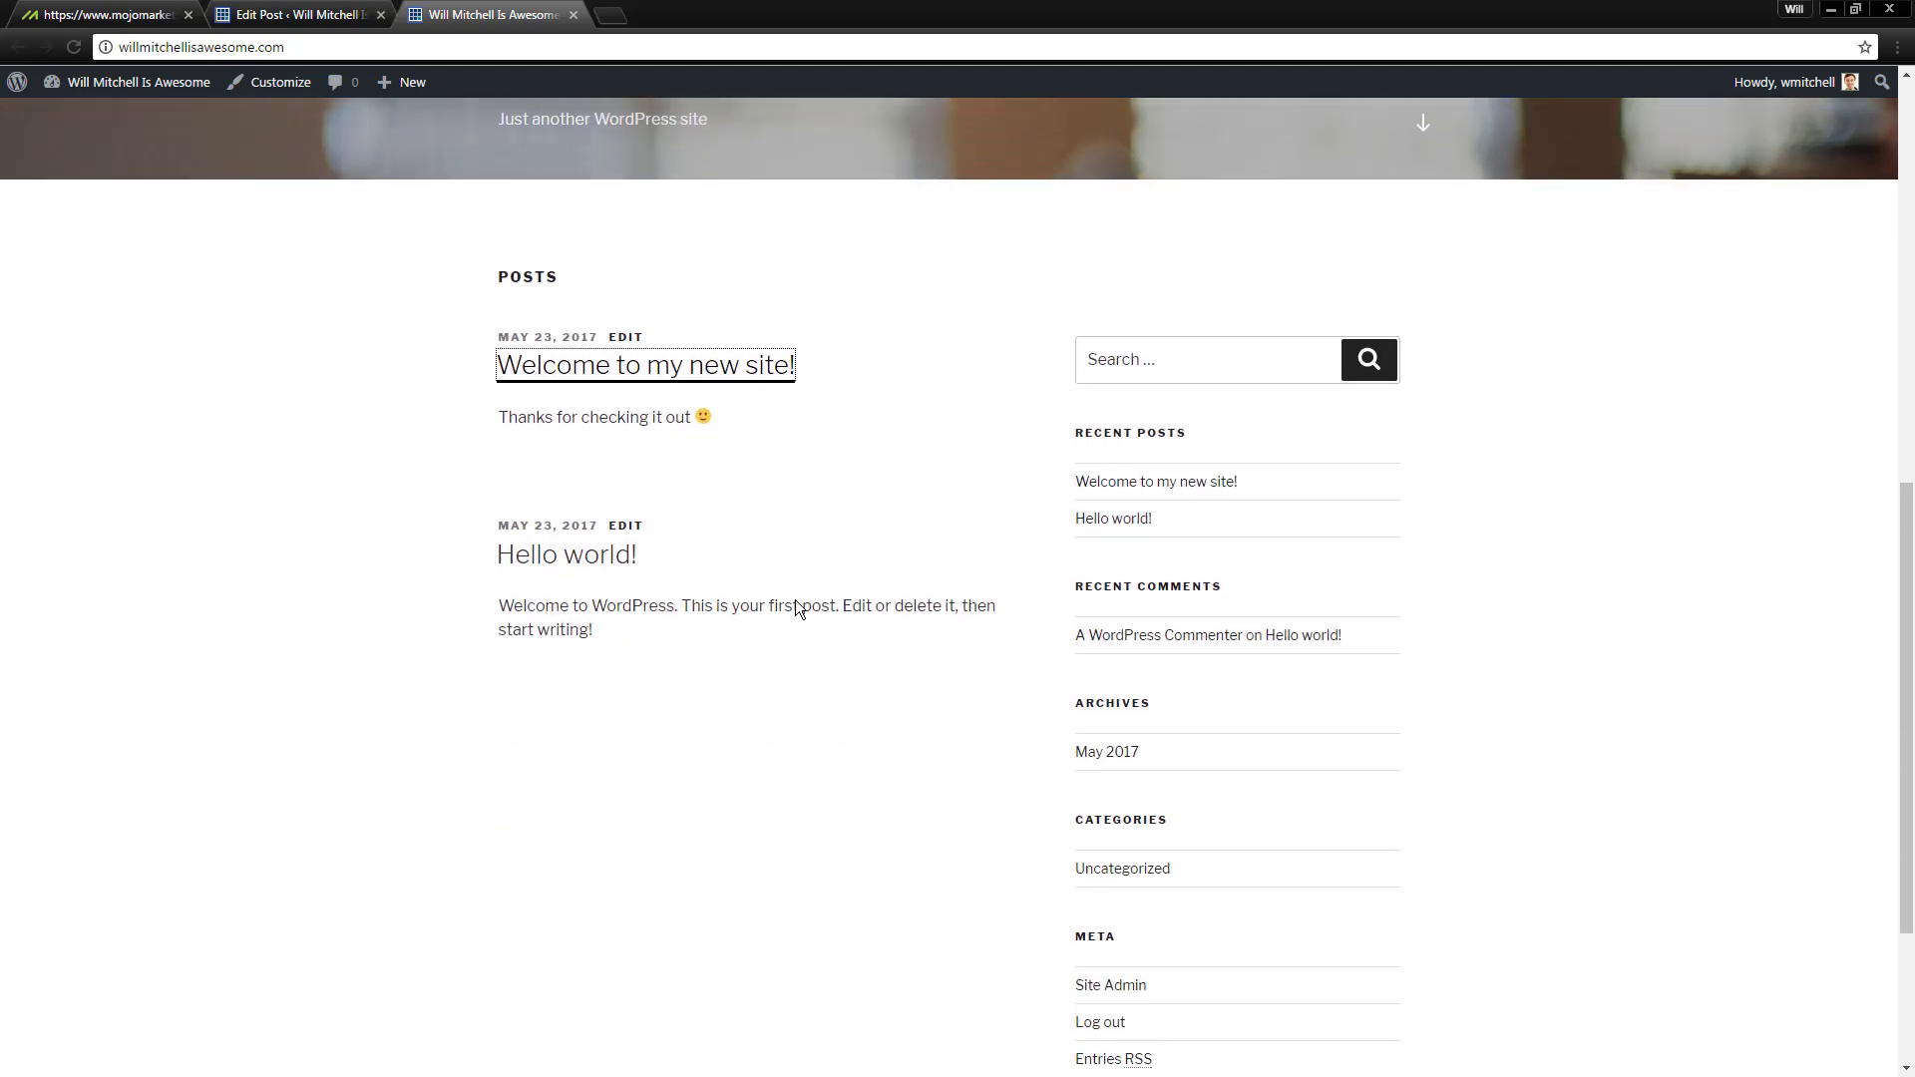
{"action": "scroll", "coordinate": [796, 603], "scroll_direction": "up", "scroll_amount": 7}
{"action": "scroll", "coordinate": [818, 655], "scroll_direction": "down", "scroll_amount": 5}
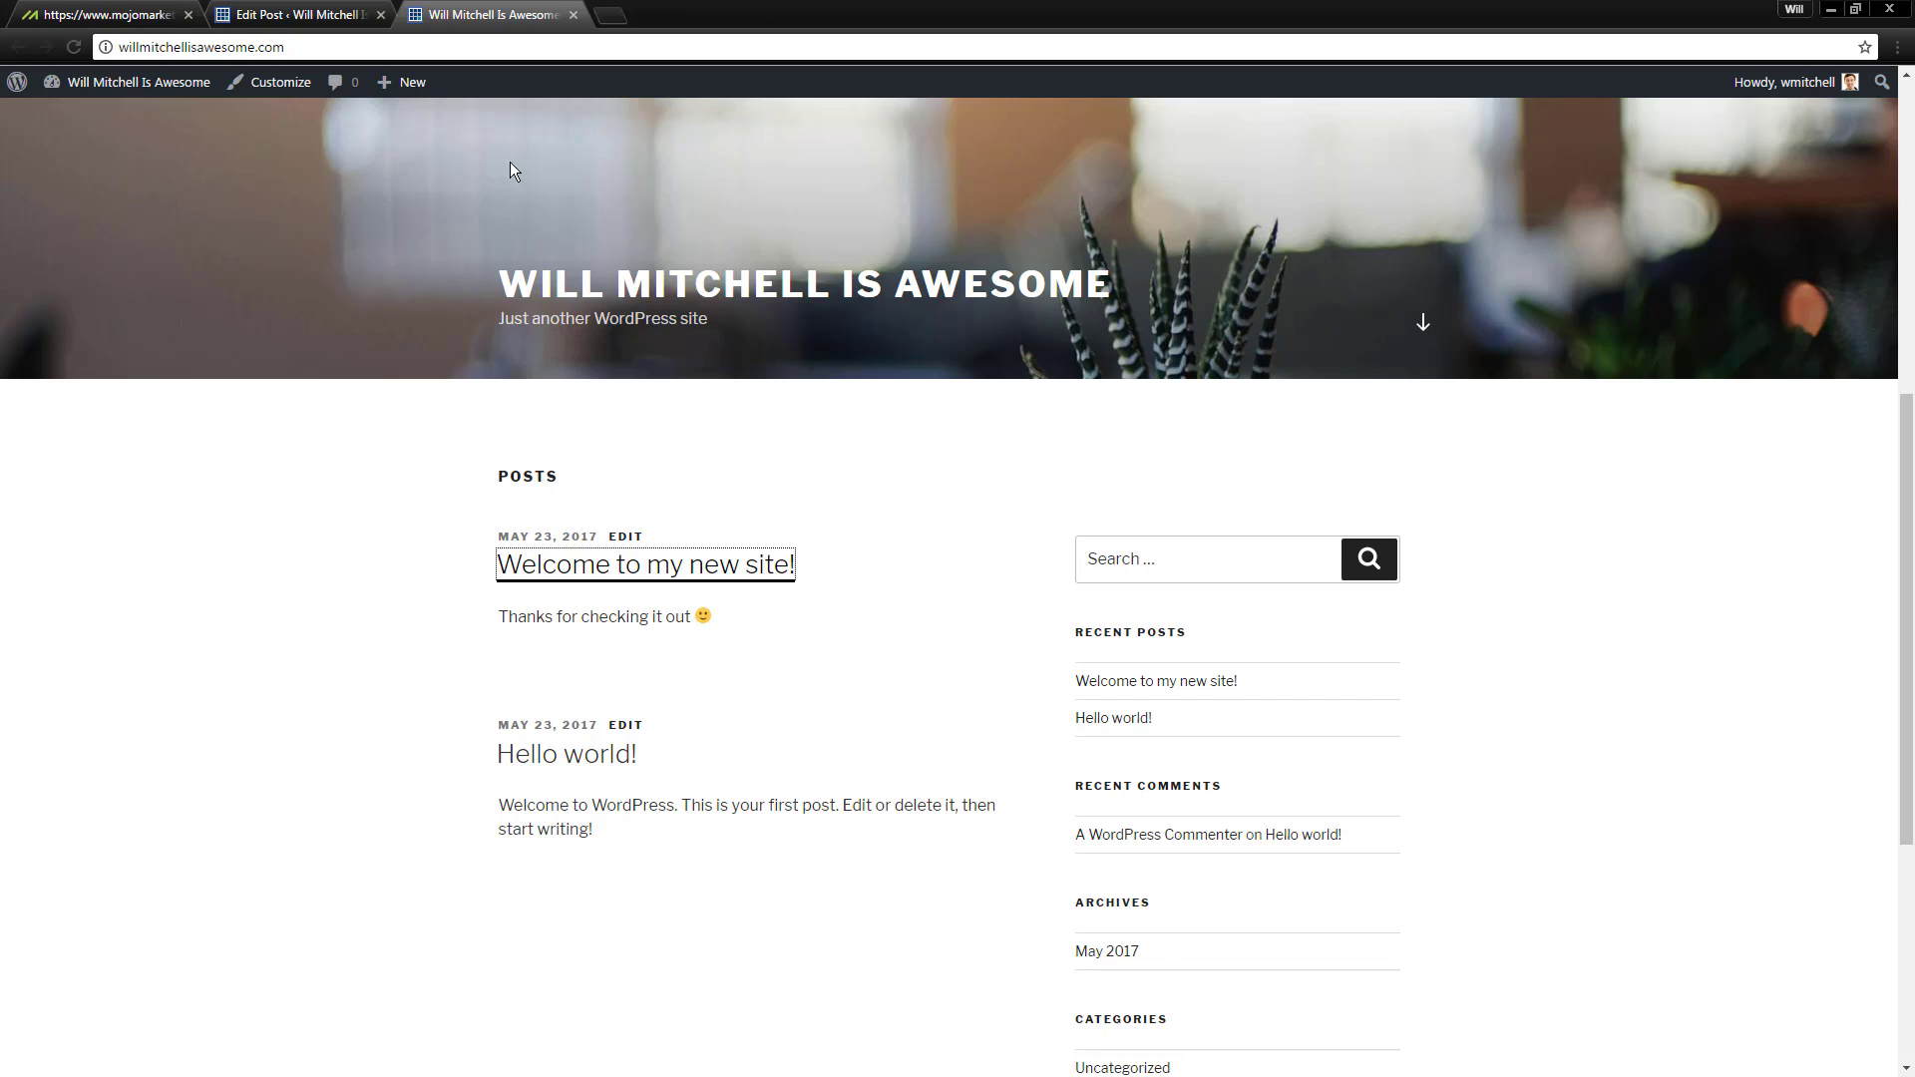
Step: Scroll the second homepage tab down to the posts list showing 'Welcome to my new site!'
{"action": "left_click", "coordinate": [1548, 511]}
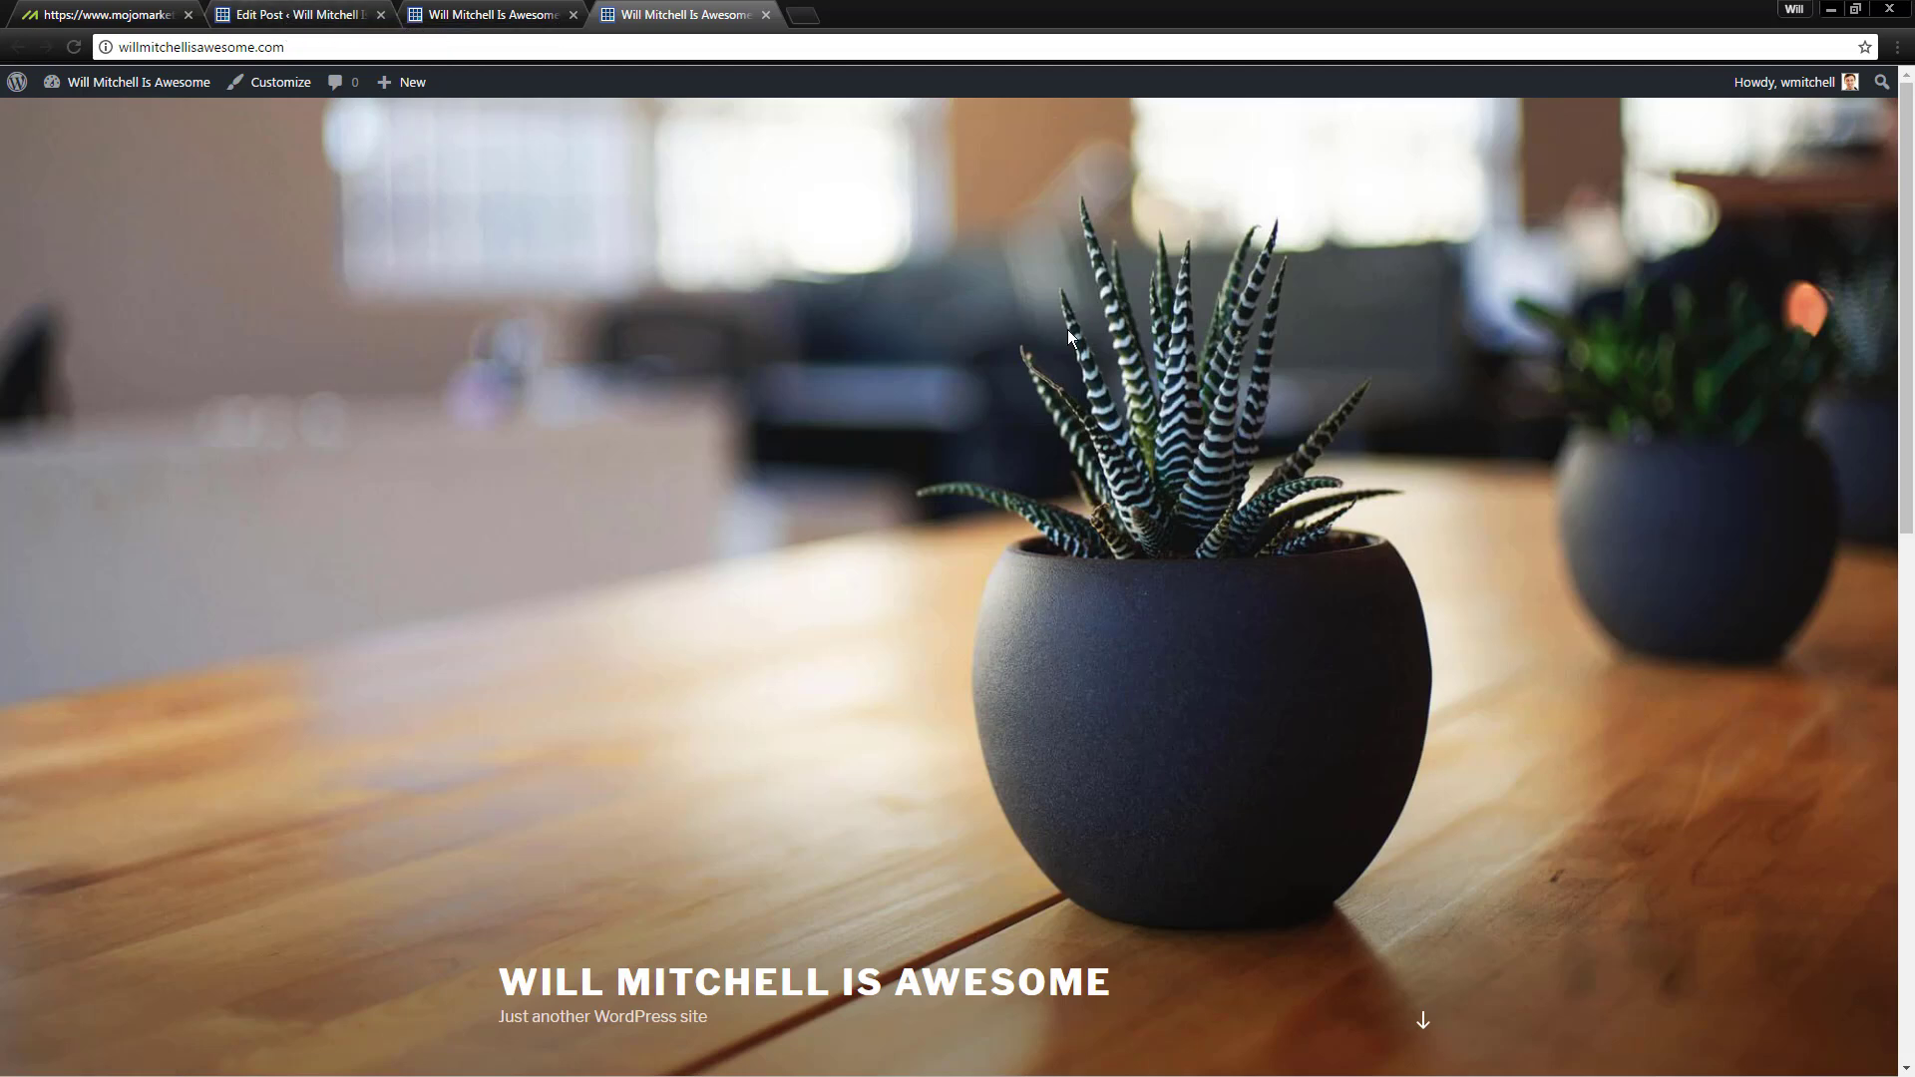
{"action": "scroll", "coordinate": [1068, 334], "scroll_direction": "down", "scroll_amount": 10}
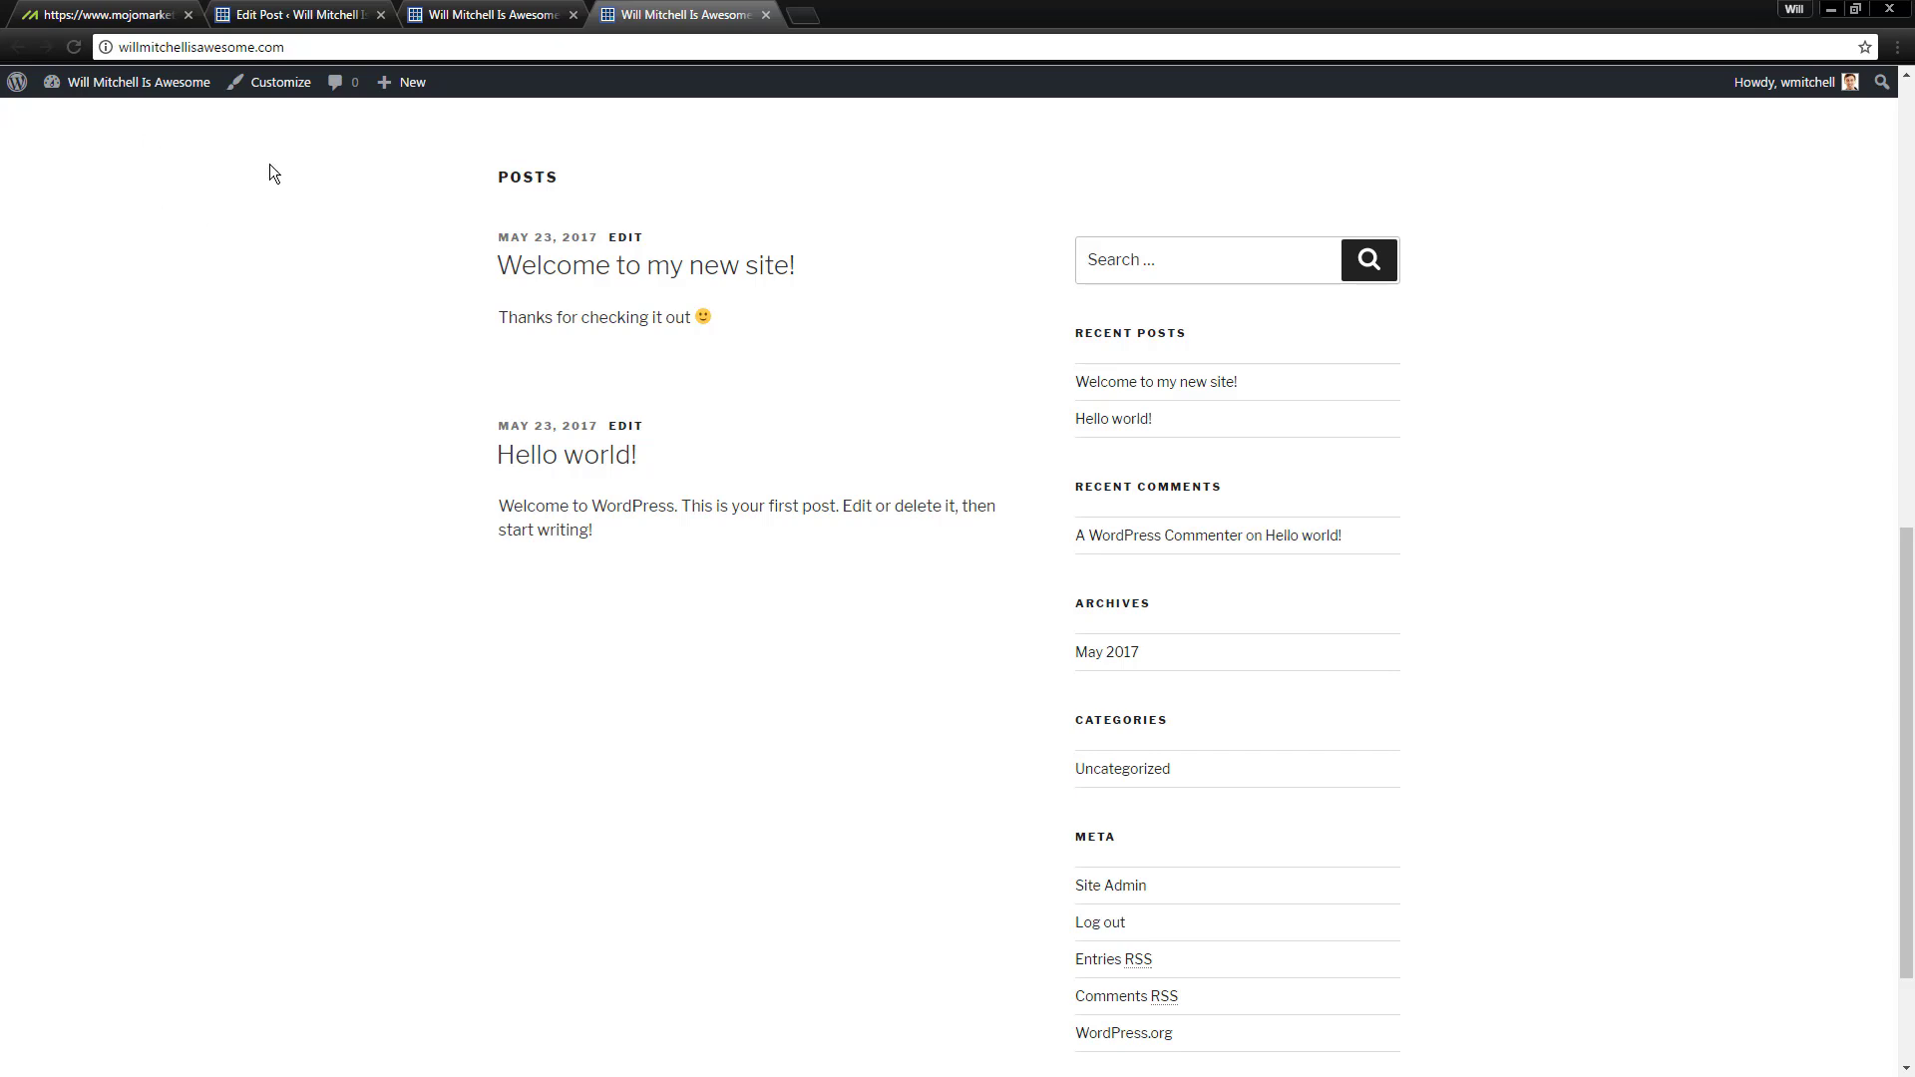